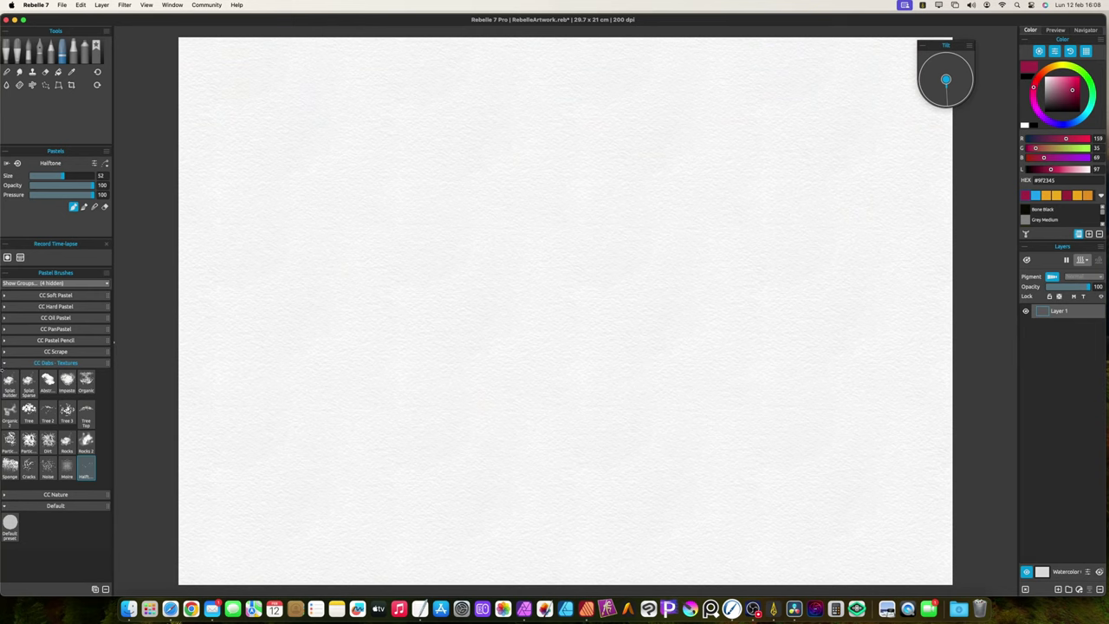
# Collapse the CC Dabs - Textures brush group in the Pastel Brushes panel.
pyautogui.click(17, 363)
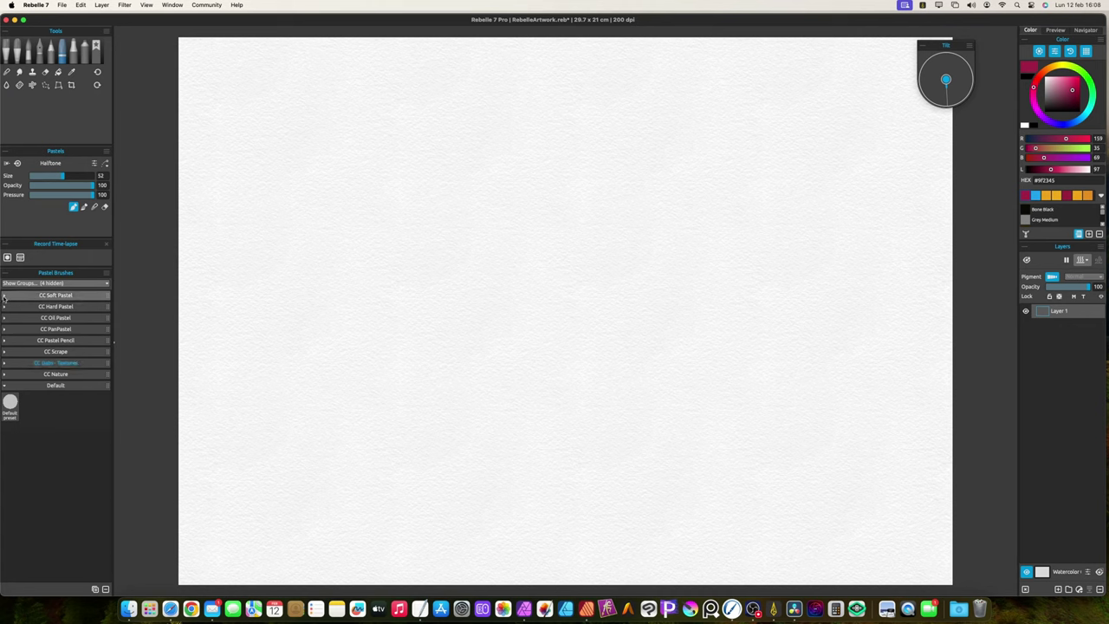
# Expand CC Soft Pastel, test the Flat brush with magenta and orange strokes, then clear.
pyautogui.click(5, 298)
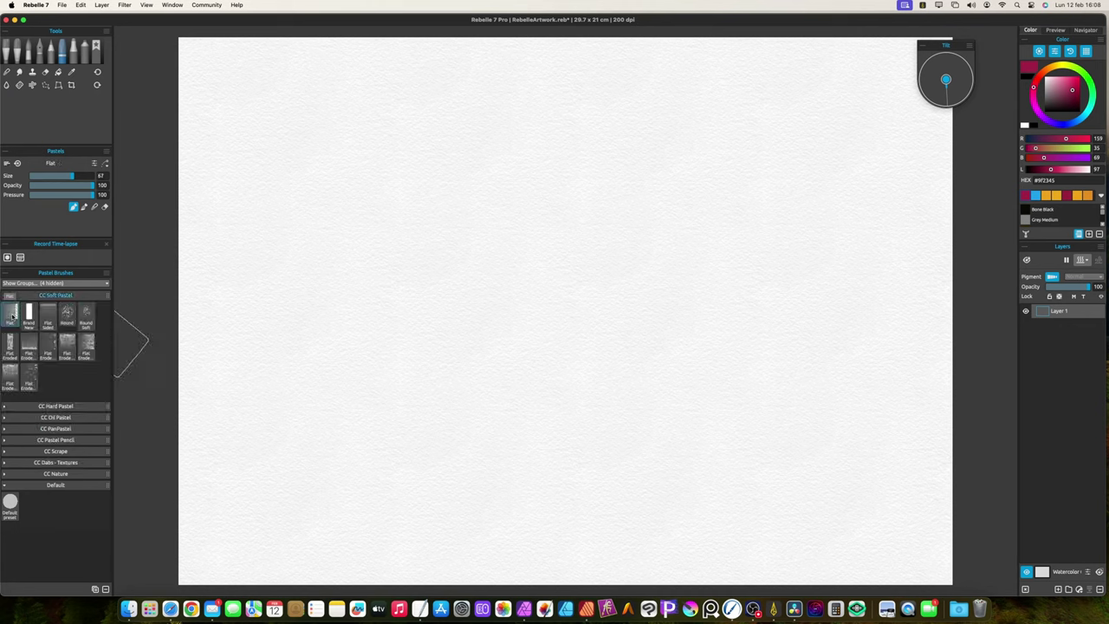
pyautogui.moveTo(292, 250)
pyautogui.mouseDown()
pyautogui.moveTo(330, 230)
pyautogui.moveTo(465, 202)
pyautogui.moveTo(723, 247)
pyautogui.moveTo(355, 322)
pyautogui.mouseUp()
pyautogui.moveTo(498, 262)
pyautogui.mouseDown()
pyautogui.moveTo(265, 352)
pyautogui.moveTo(276, 340)
pyautogui.moveTo(282, 356)
pyautogui.moveTo(529, 320)
pyautogui.moveTo(629, 330)
pyautogui.mouseUp()
pyautogui.moveTo(441, 355)
pyautogui.mouseDown()
pyautogui.moveTo(719, 301)
pyautogui.moveTo(405, 386)
pyautogui.moveTo(480, 348)
pyautogui.moveTo(276, 437)
pyautogui.mouseUp()
pyautogui.moveTo(343, 453)
pyautogui.mouseDown()
pyautogui.moveTo(509, 324)
pyautogui.moveTo(430, 411)
pyautogui.moveTo(707, 377)
pyautogui.mouseUp()
pyautogui.click(1077, 195)
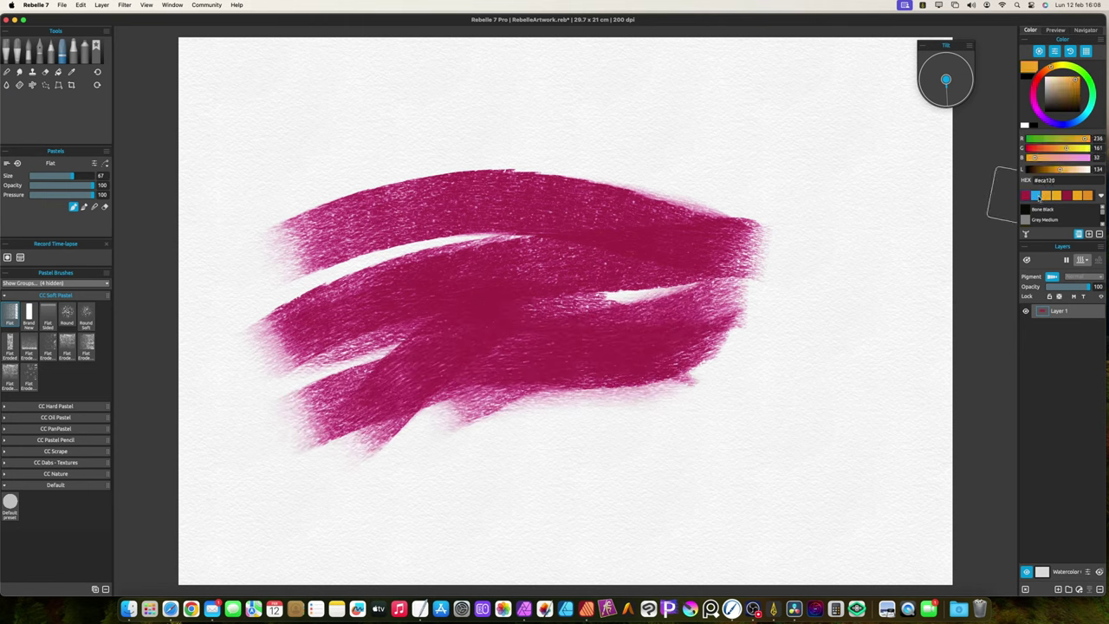
pyautogui.moveTo(686, 248)
pyautogui.mouseDown()
pyautogui.moveTo(441, 298)
pyautogui.moveTo(520, 269)
pyautogui.moveTo(422, 338)
pyautogui.moveTo(606, 314)
pyautogui.mouseUp()
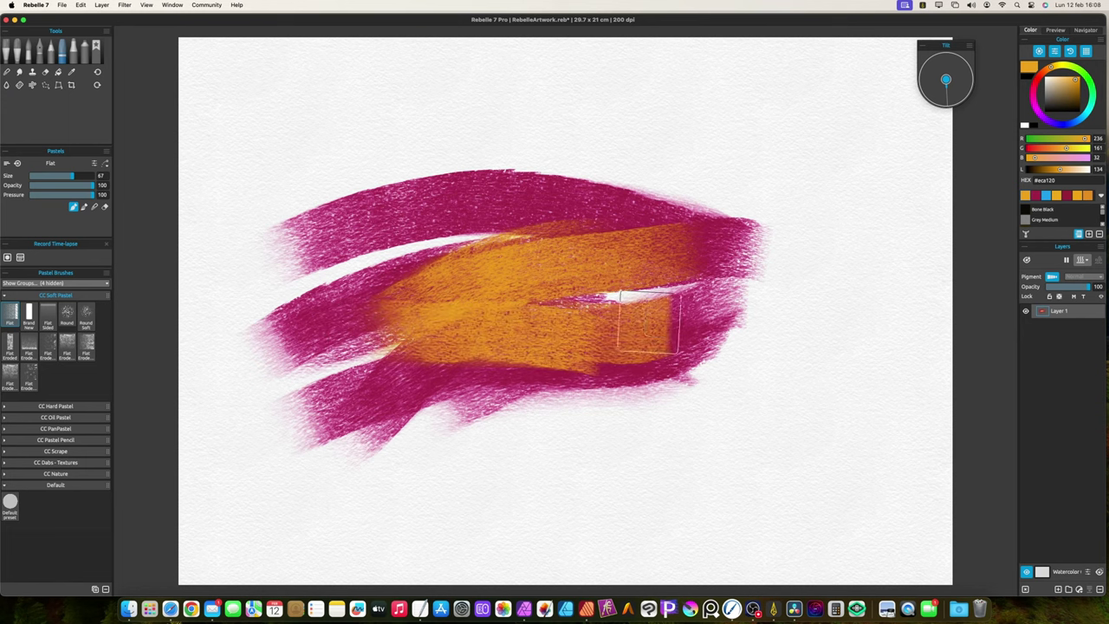
pyautogui.press('BackSpace')
# Test the Brand New soft pastel with a broad magenta stroke, then clear it.
pyautogui.click(30, 317)
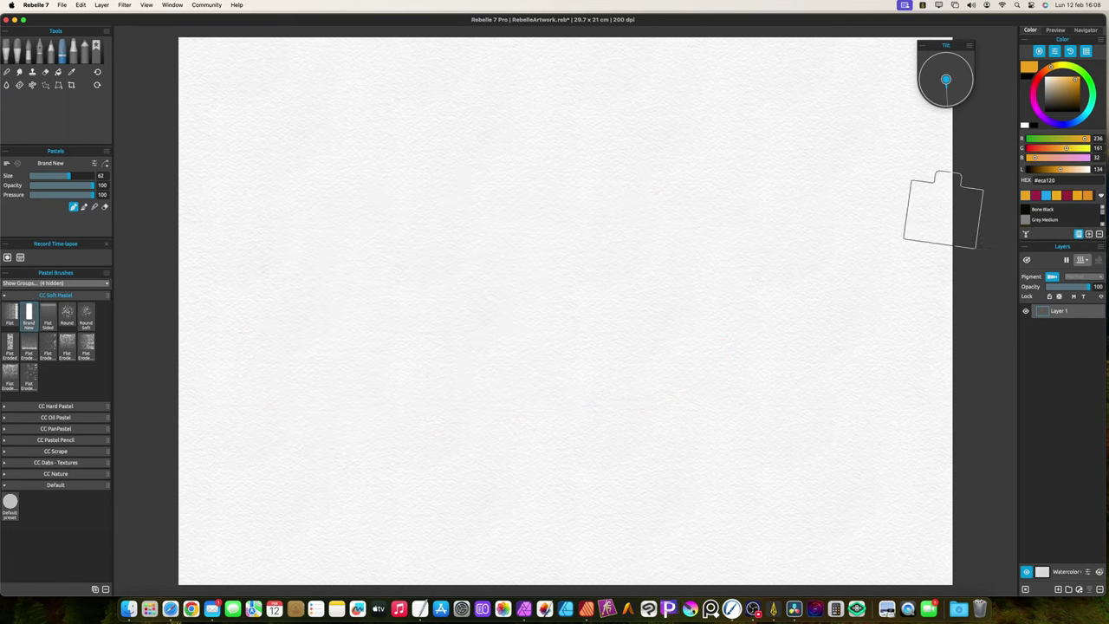
pyautogui.click(1034, 197)
pyautogui.moveTo(871, 203)
pyautogui.mouseDown()
pyautogui.moveTo(564, 260)
pyautogui.moveTo(772, 178)
pyautogui.moveTo(425, 212)
pyautogui.moveTo(425, 260)
pyautogui.moveTo(557, 434)
pyautogui.moveTo(773, 384)
pyautogui.moveTo(824, 355)
pyautogui.moveTo(458, 390)
pyautogui.mouseUp()
pyautogui.press('BackSpace')
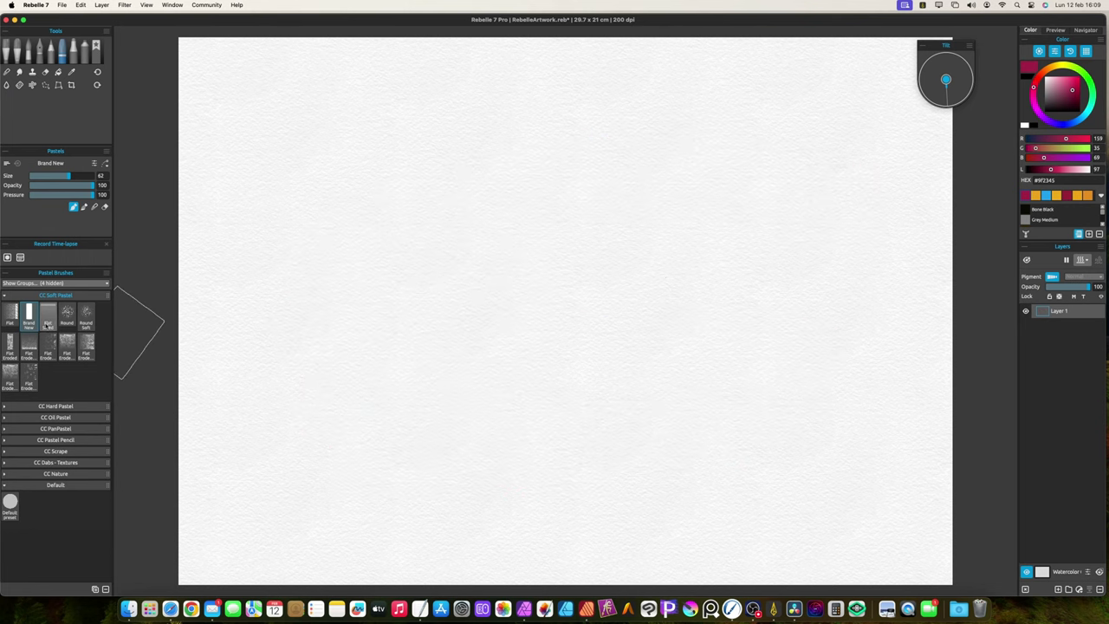
# Test the Flat Sided soft pastel with wide magenta strokes, then clear the canvas.
pyautogui.click(46, 319)
pyautogui.moveTo(292, 253); pyautogui.dragTo(711, 290)
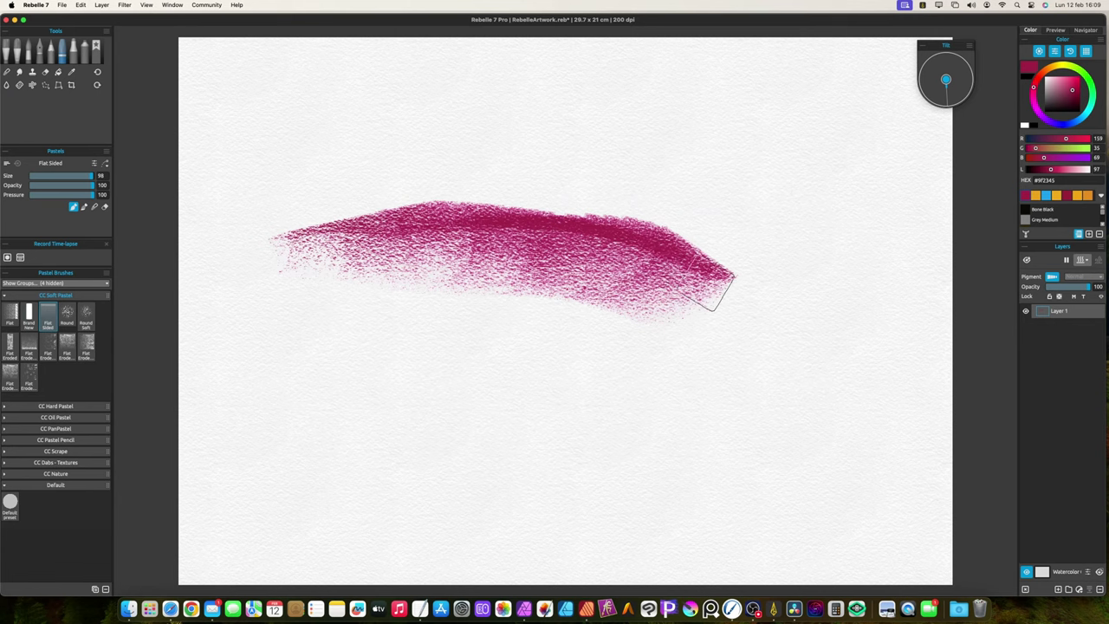
pyautogui.moveTo(360, 260)
pyautogui.mouseDown()
pyautogui.moveTo(829, 347)
pyautogui.moveTo(495, 310)
pyautogui.moveTo(364, 338)
pyautogui.moveTo(784, 373)
pyautogui.mouseUp()
pyautogui.press('BackSpace')
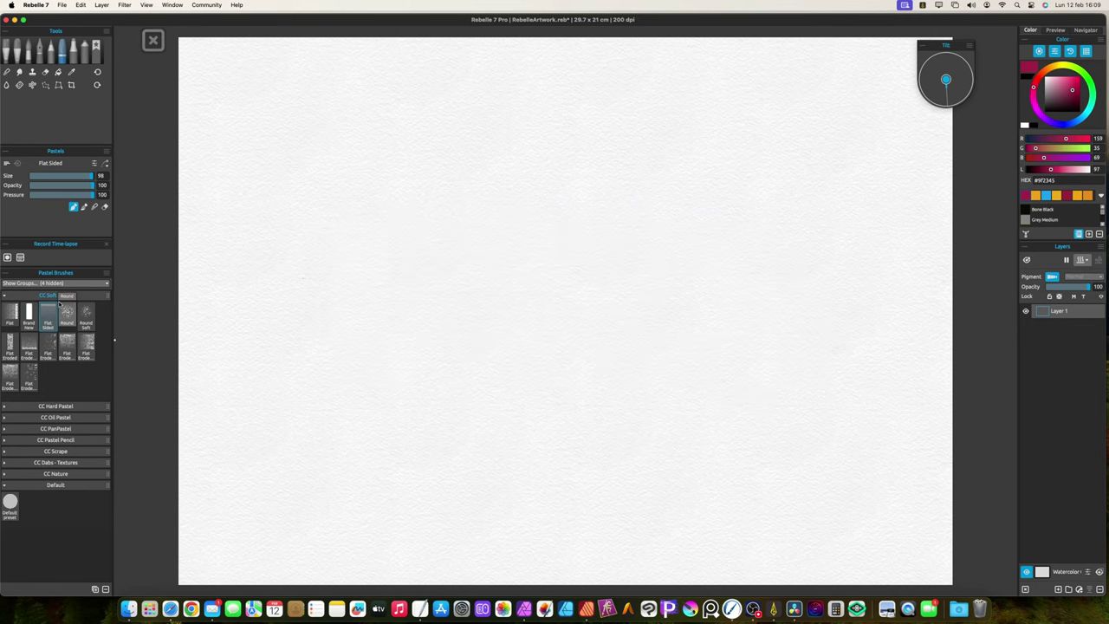
# Test the Round and Round Soft pastels with magenta strokes, then clear the canvas.
pyautogui.click(67, 313)
pyautogui.moveTo(286, 258)
pyautogui.mouseDown()
pyautogui.moveTo(556, 208)
pyautogui.moveTo(750, 234)
pyautogui.moveTo(608, 223)
pyautogui.moveTo(309, 261)
pyautogui.moveTo(608, 252)
pyautogui.moveTo(728, 291)
pyautogui.moveTo(505, 283)
pyautogui.moveTo(303, 329)
pyautogui.mouseUp()
pyautogui.click(86, 314)
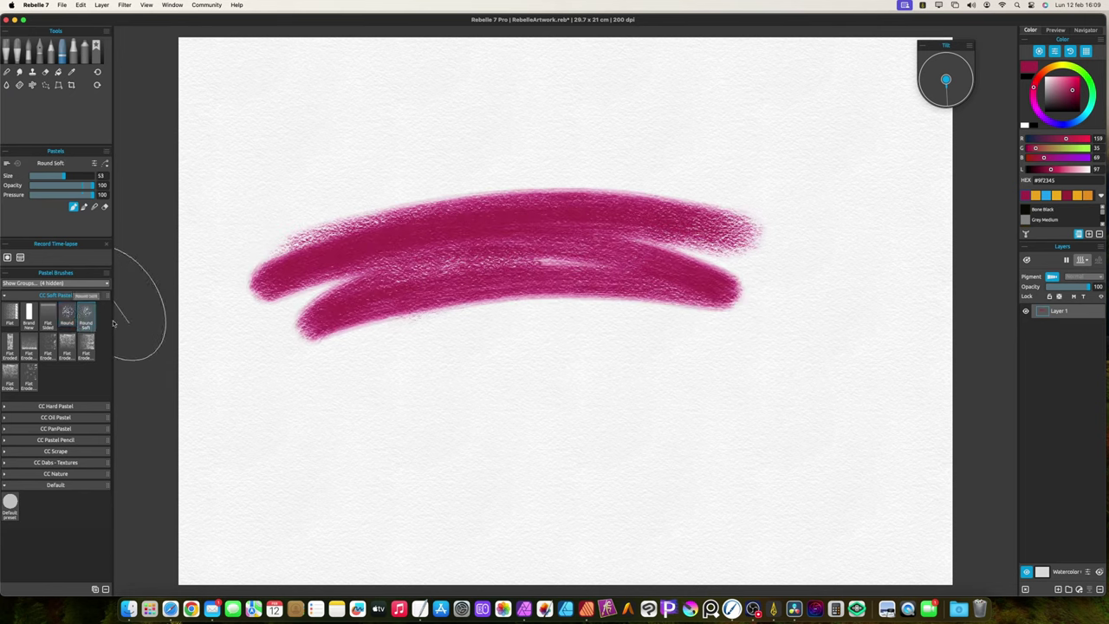
pyautogui.moveTo(328, 407); pyautogui.dragTo(656, 408)
pyautogui.moveTo(345, 418)
pyautogui.mouseDown()
pyautogui.moveTo(669, 384)
pyautogui.moveTo(419, 382)
pyautogui.moveTo(351, 393)
pyautogui.moveTo(645, 369)
pyautogui.moveTo(391, 405)
pyautogui.moveTo(673, 361)
pyautogui.moveTo(365, 383)
pyautogui.moveTo(470, 352)
pyautogui.moveTo(648, 344)
pyautogui.moveTo(443, 366)
pyautogui.moveTo(272, 426)
pyautogui.mouseUp()
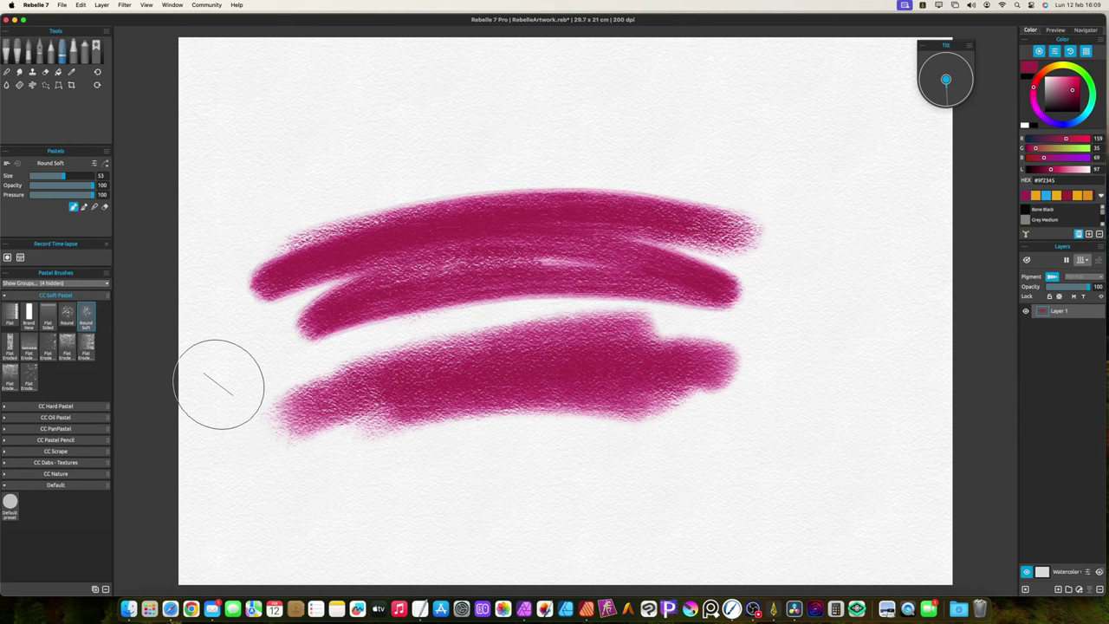
pyautogui.press('Delete')
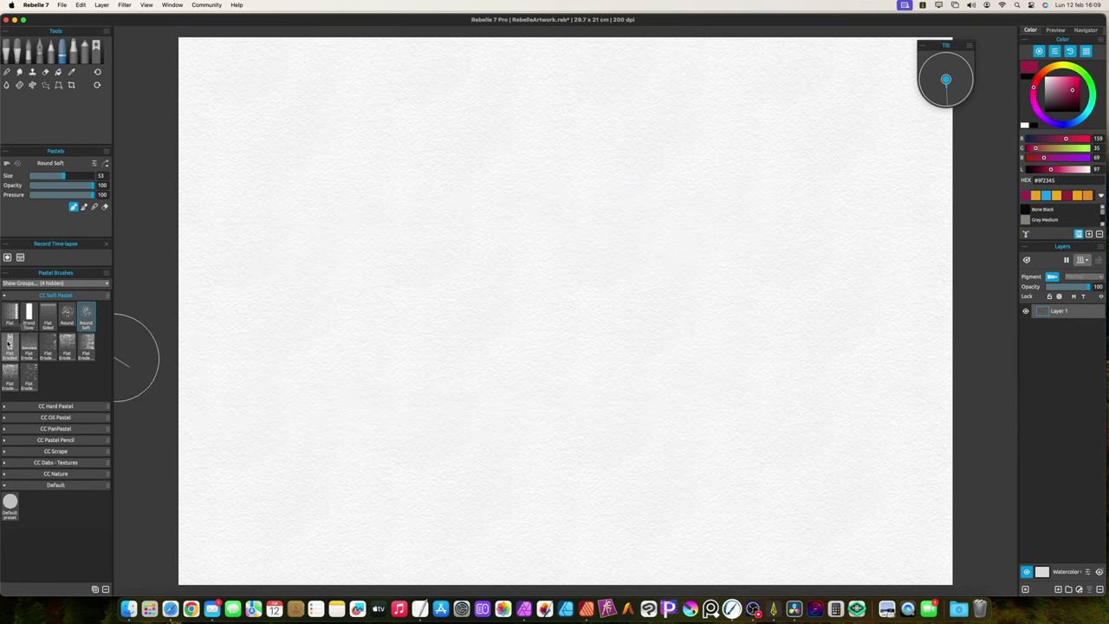
# Paint magenta test strokes on the left with Flat Eroded, Flat Eroded 3 and Flat Eroded 4.
pyautogui.click(9, 343)
pyautogui.moveTo(325, 195)
pyautogui.mouseDown()
pyautogui.moveTo(375, 172)
pyautogui.moveTo(572, 157)
pyautogui.mouseUp()
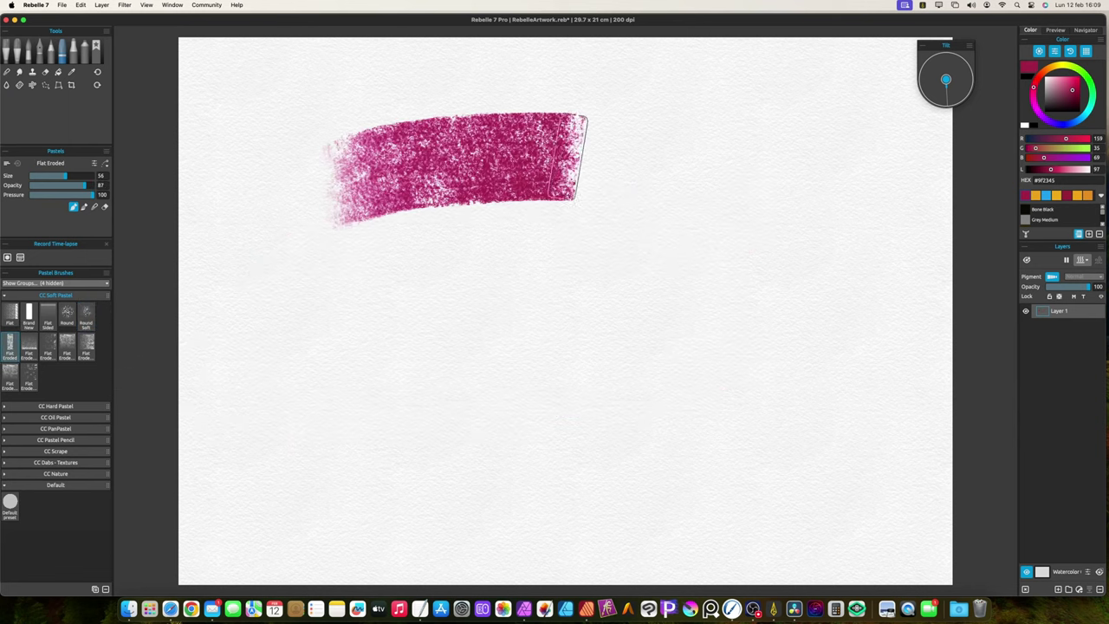
pyautogui.moveTo(286, 186)
pyautogui.mouseDown()
pyautogui.moveTo(347, 134)
pyautogui.moveTo(531, 123)
pyautogui.mouseUp()
pyautogui.moveTo(334, 156); pyautogui.dragTo(537, 97)
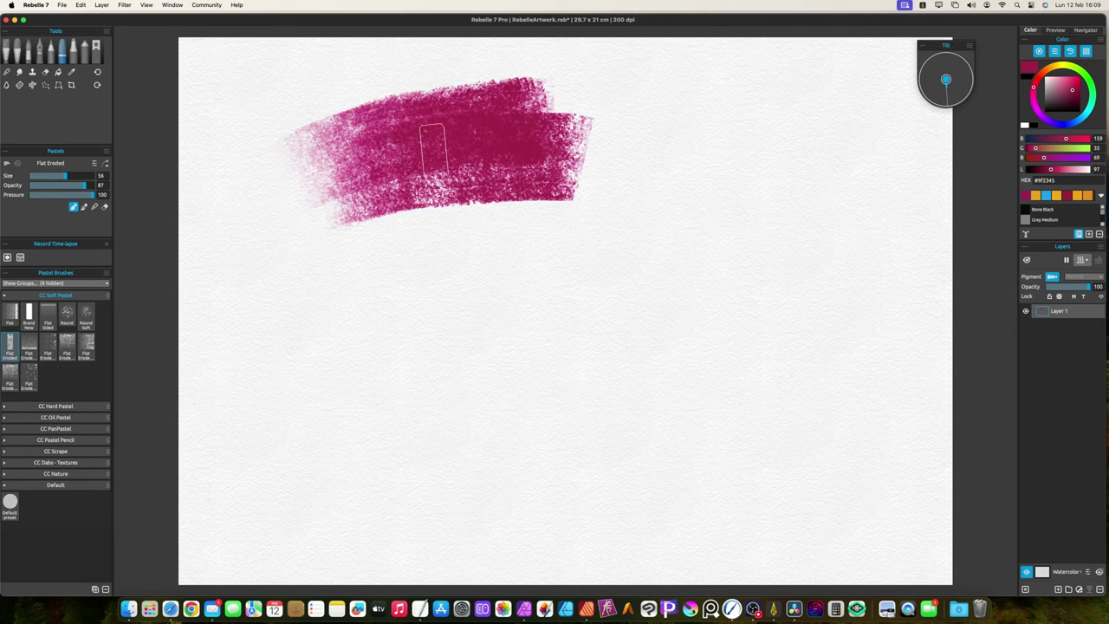
pyautogui.click(29, 344)
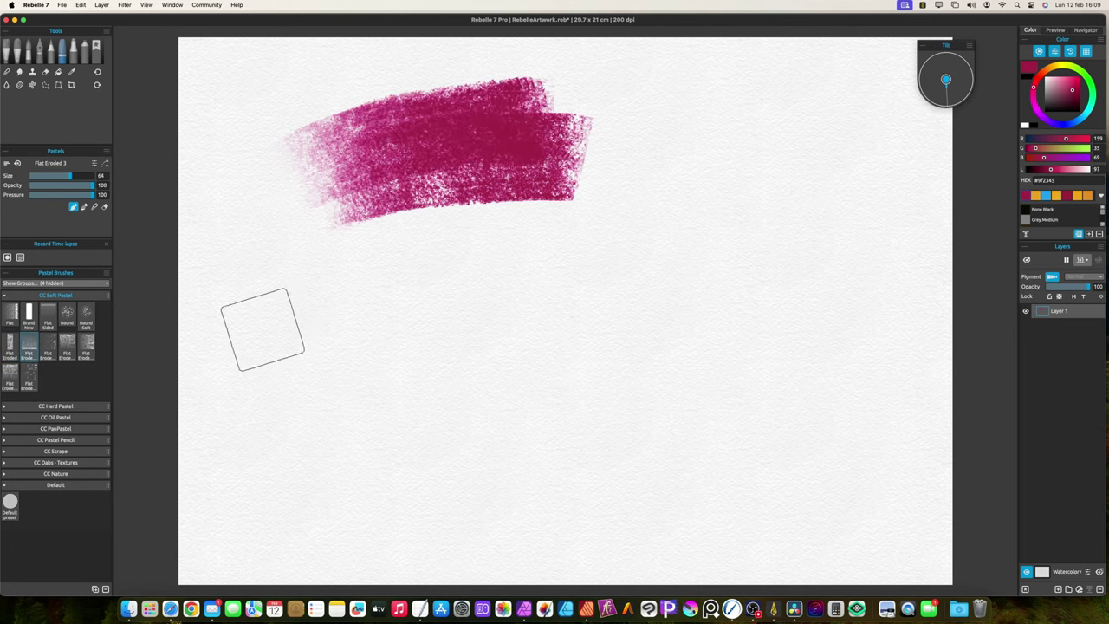
pyautogui.moveTo(260, 334)
pyautogui.mouseDown()
pyautogui.moveTo(536, 293)
pyautogui.moveTo(353, 303)
pyautogui.moveTo(373, 294)
pyautogui.moveTo(589, 279)
pyautogui.moveTo(617, 266)
pyautogui.moveTo(409, 274)
pyautogui.moveTo(277, 301)
pyautogui.moveTo(235, 324)
pyautogui.moveTo(421, 340)
pyautogui.moveTo(553, 335)
pyautogui.mouseUp()
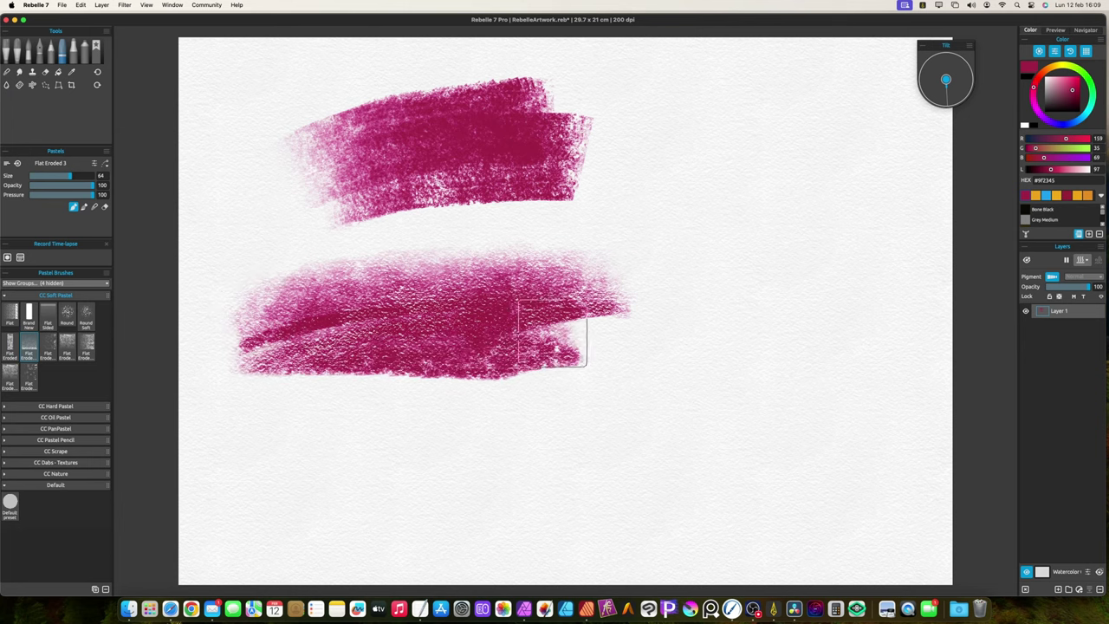
pyautogui.click(47, 349)
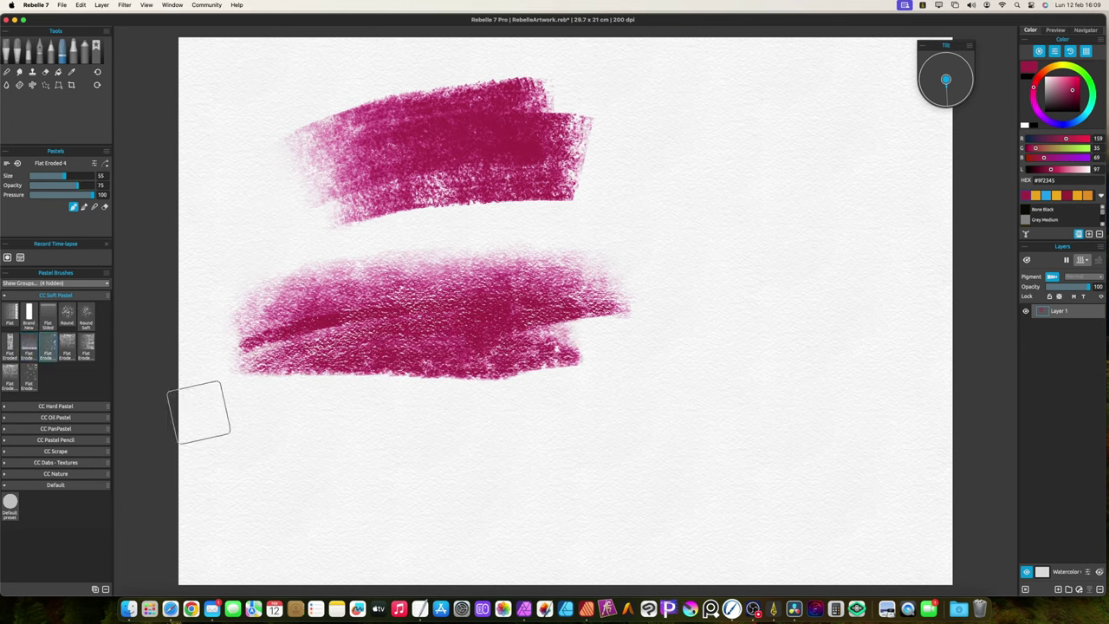
pyautogui.moveTo(264, 438)
pyautogui.mouseDown()
pyautogui.moveTo(517, 460)
pyautogui.moveTo(260, 495)
pyautogui.moveTo(517, 485)
pyautogui.moveTo(508, 409)
pyautogui.moveTo(273, 407)
pyautogui.mouseUp()
# Paint magenta test strokes on the right with Flat Eroded 5, 6, 7 and 8.
pyautogui.click(67, 349)
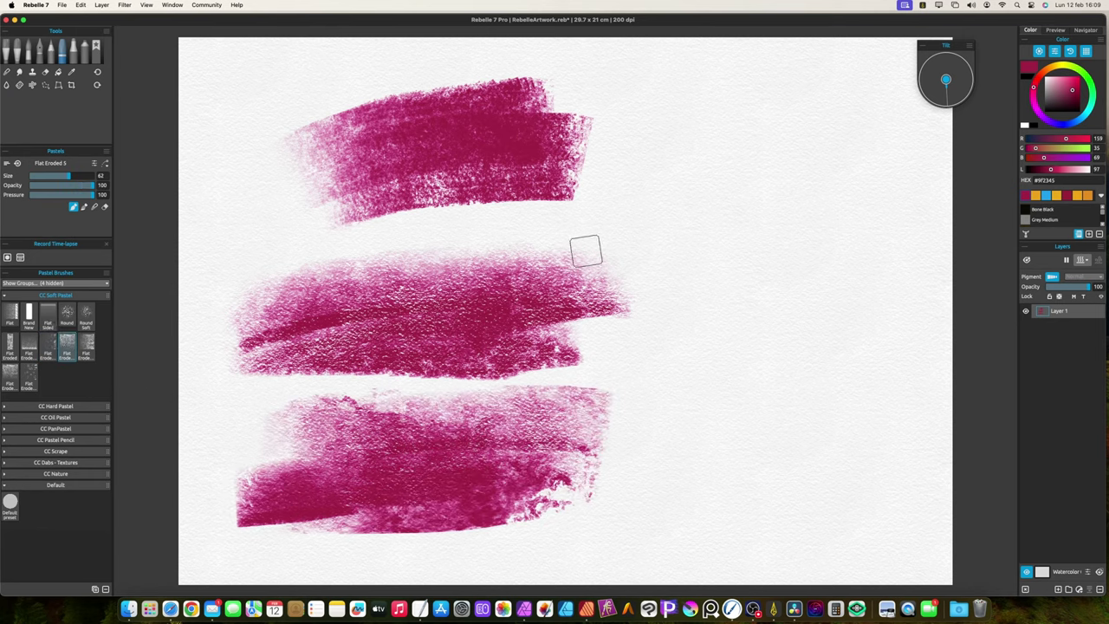
pyautogui.moveTo(646, 186)
pyautogui.mouseDown()
pyautogui.moveTo(675, 217)
pyautogui.moveTo(847, 299)
pyautogui.mouseUp()
pyautogui.click(87, 348)
pyautogui.moveTo(637, 338)
pyautogui.mouseDown()
pyautogui.moveTo(859, 378)
pyautogui.moveTo(734, 374)
pyautogui.moveTo(911, 357)
pyautogui.moveTo(905, 350)
pyautogui.moveTo(623, 387)
pyautogui.moveTo(669, 408)
pyautogui.moveTo(857, 430)
pyautogui.mouseUp()
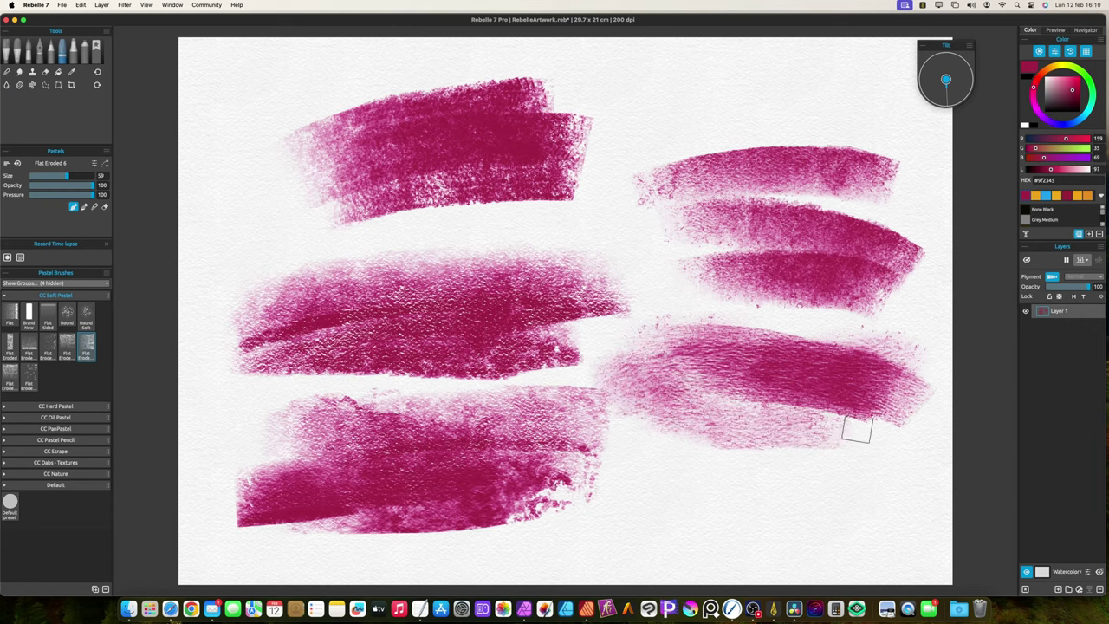
pyautogui.click(12, 379)
pyautogui.moveTo(682, 489)
pyautogui.mouseDown()
pyautogui.moveTo(745, 519)
pyautogui.moveTo(819, 507)
pyautogui.moveTo(611, 529)
pyautogui.mouseUp()
pyautogui.click(29, 380)
pyautogui.moveTo(632, 95)
pyautogui.mouseDown()
pyautogui.moveTo(693, 102)
pyautogui.moveTo(632, 112)
pyautogui.moveTo(901, 130)
pyautogui.moveTo(676, 104)
pyautogui.mouseUp()
# Scrub orange over the magenta strokes with Flat Eroded 6 and 7, then clear the canvas.
pyautogui.click(1036, 195)
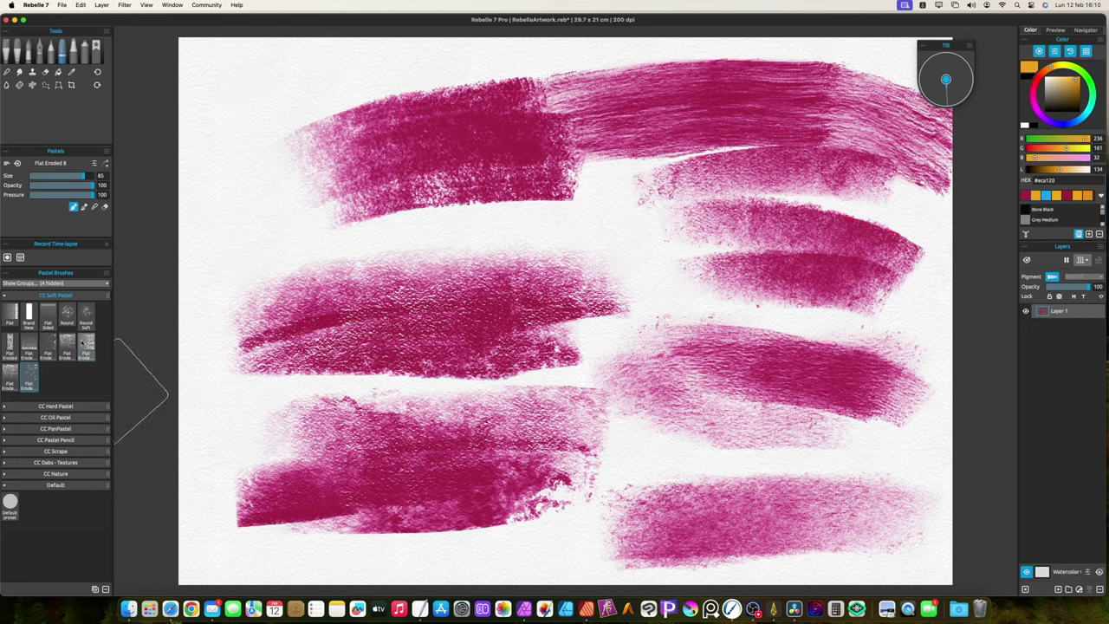
pyautogui.click(85, 346)
pyautogui.moveTo(388, 488)
pyautogui.mouseDown()
pyautogui.moveTo(332, 507)
pyautogui.moveTo(301, 481)
pyautogui.mouseUp()
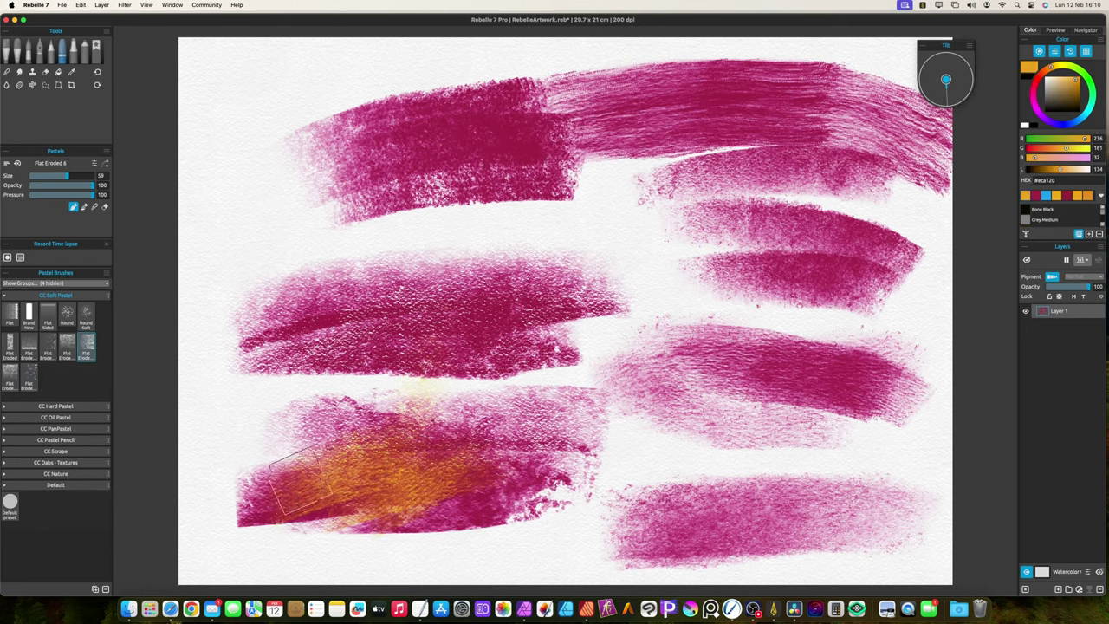
pyautogui.click(10, 384)
pyautogui.moveTo(433, 130)
pyautogui.mouseDown()
pyautogui.moveTo(780, 117)
pyautogui.moveTo(827, 130)
pyautogui.mouseUp()
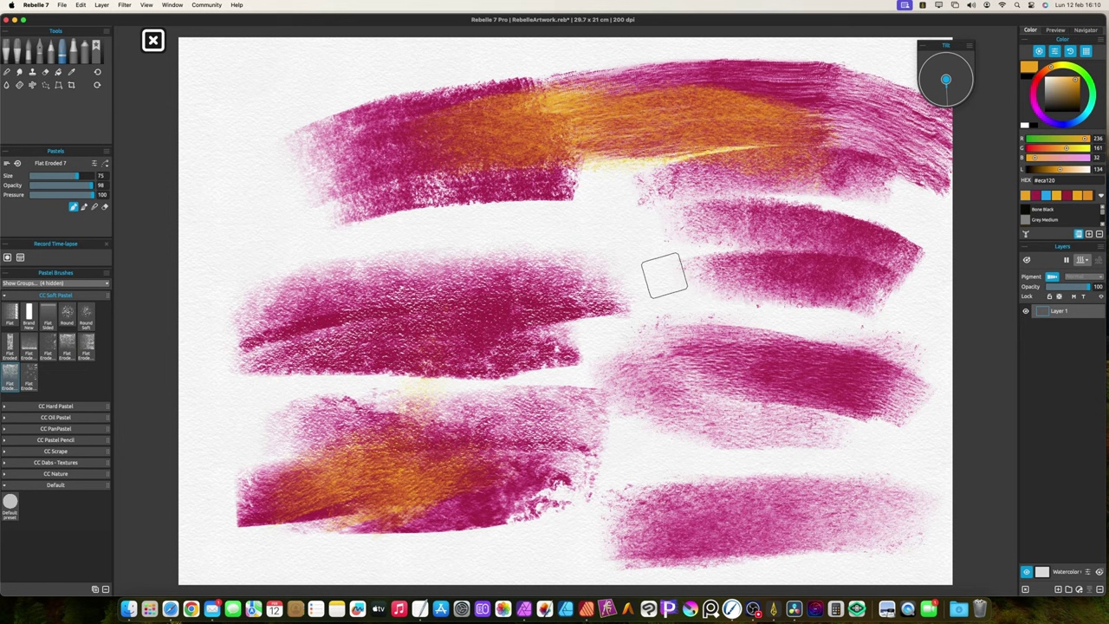
pyautogui.press('BackSpace')
# Switch to the CC Hard Pastel Hard brush and paint a crimson #9f2345 test stroke.
pyautogui.click(4, 295)
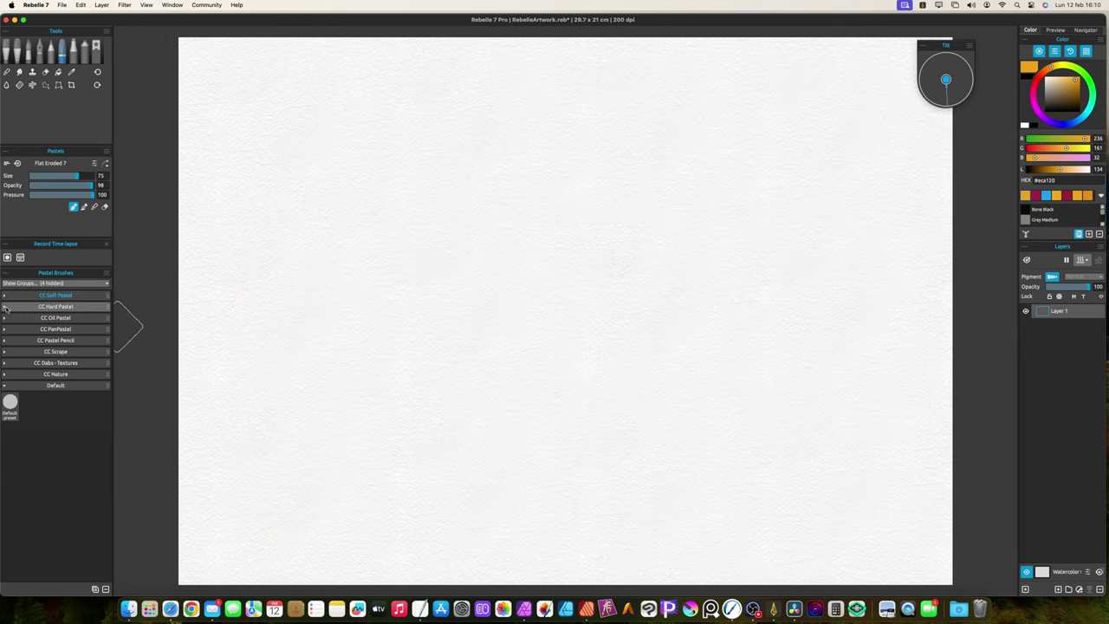
pyautogui.click(4, 307)
pyautogui.click(11, 327)
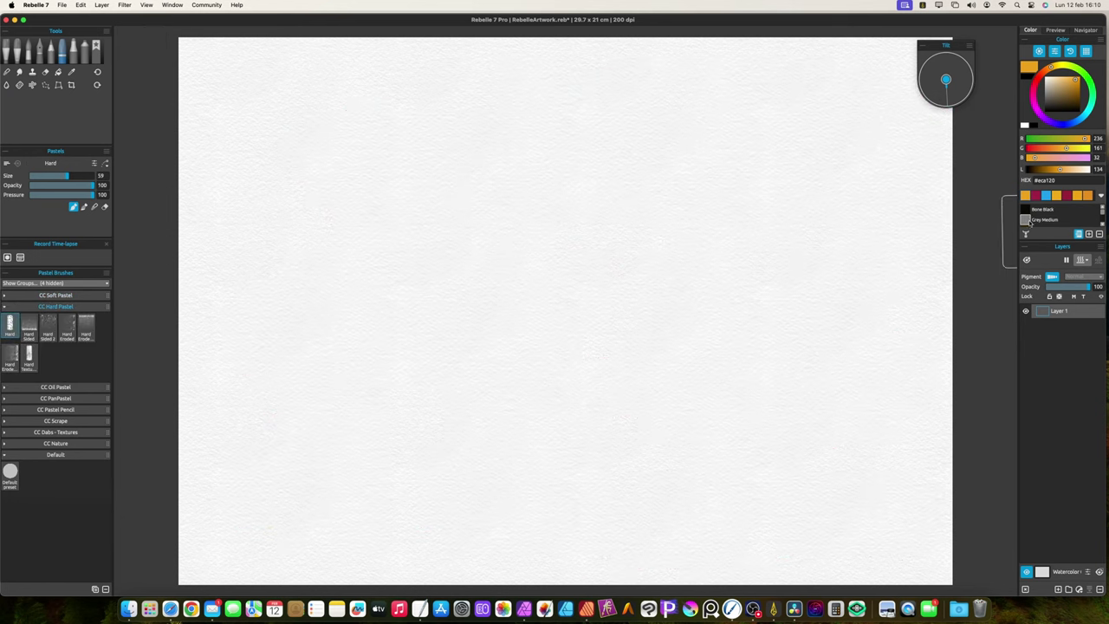
pyautogui.click(1033, 196)
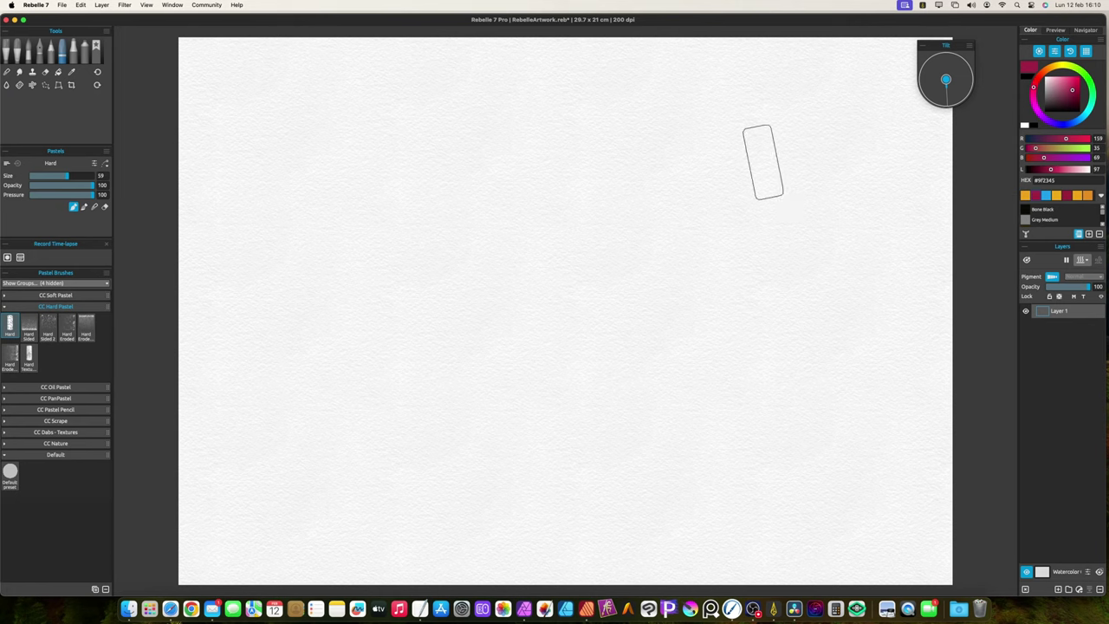
pyautogui.moveTo(763, 162)
pyautogui.mouseDown()
pyautogui.moveTo(369, 298)
pyautogui.moveTo(529, 208)
pyautogui.moveTo(685, 174)
pyautogui.moveTo(505, 291)
pyautogui.moveTo(692, 260)
pyautogui.moveTo(589, 312)
pyautogui.moveTo(709, 345)
pyautogui.mouseUp()
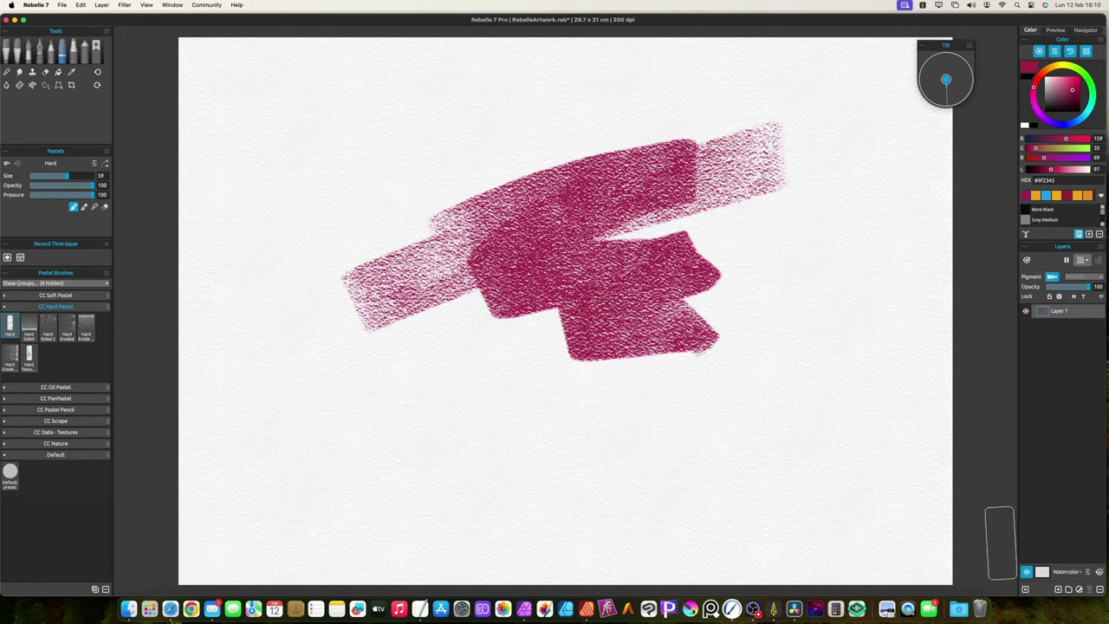
# Switch the canvas to Sanded Paper and paint speckled test strokes on it.
pyautogui.click(1040, 572)
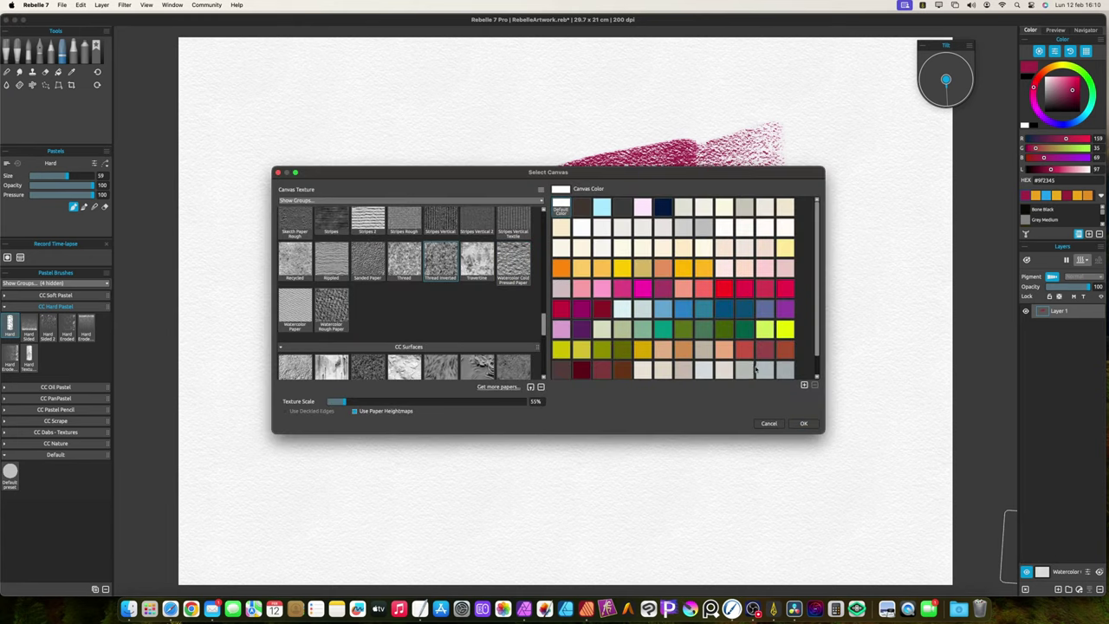
pyautogui.click(799, 424)
pyautogui.moveTo(780, 369)
pyautogui.mouseDown()
pyautogui.moveTo(527, 438)
pyautogui.moveTo(662, 385)
pyautogui.moveTo(485, 450)
pyautogui.moveTo(451, 433)
pyautogui.moveTo(485, 382)
pyautogui.moveTo(459, 360)
pyautogui.moveTo(424, 368)
pyautogui.mouseUp()
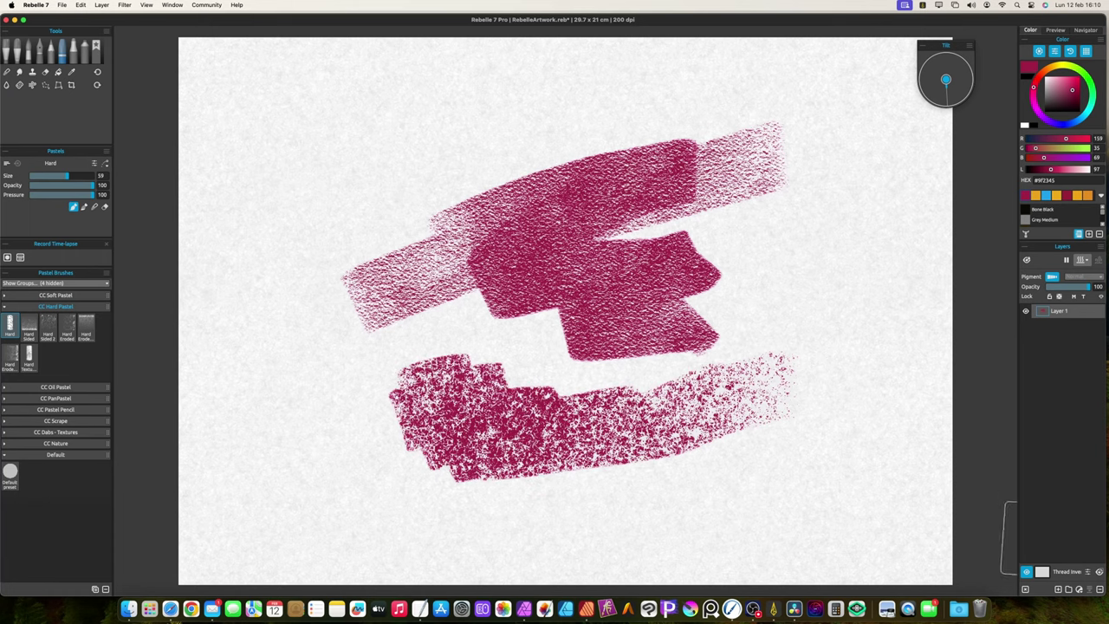
pyautogui.click(1041, 572)
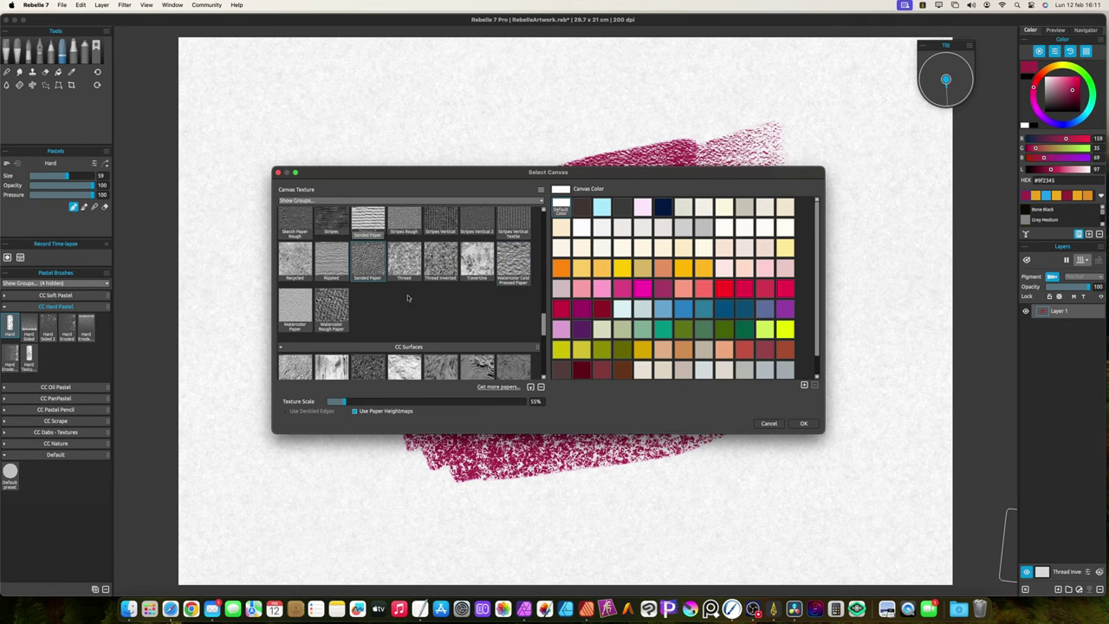
pyautogui.click(802, 424)
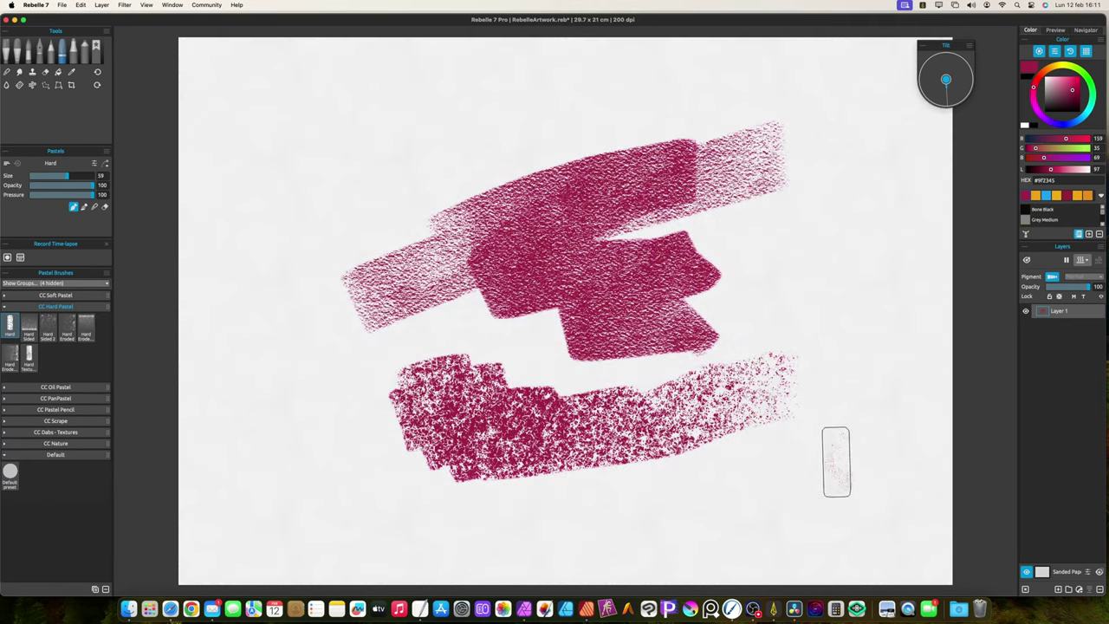
pyautogui.moveTo(838, 461)
pyautogui.mouseDown()
pyautogui.moveTo(690, 511)
pyautogui.moveTo(827, 474)
pyautogui.moveTo(648, 514)
pyautogui.moveTo(797, 508)
pyautogui.moveTo(760, 495)
pyautogui.moveTo(813, 481)
pyautogui.mouseUp()
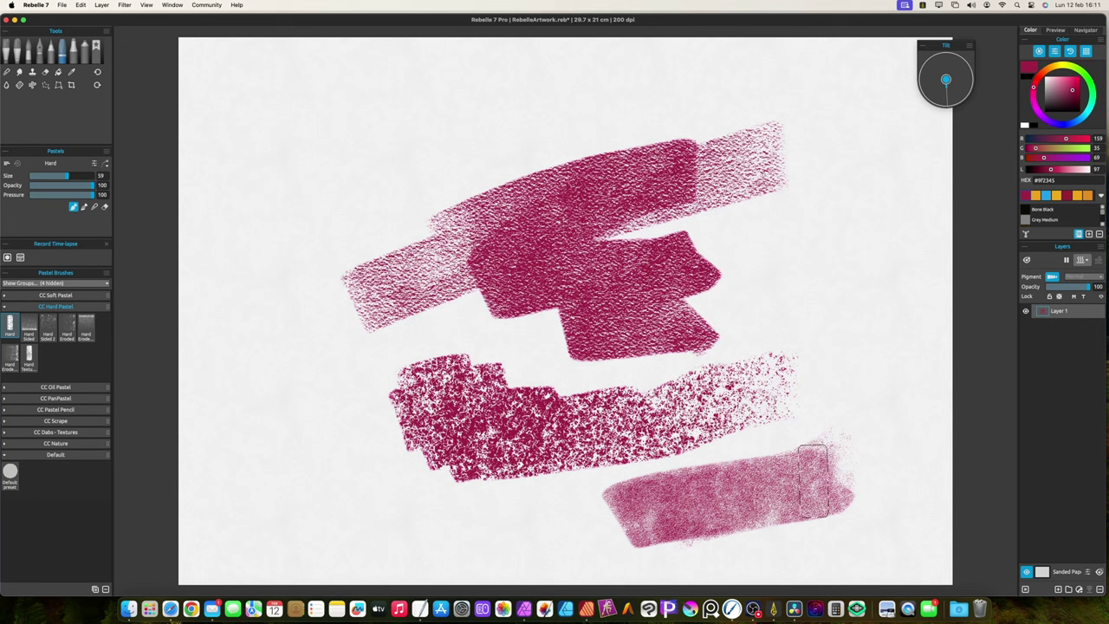
# Toggle Visual Settings, add a light stroke, clear the canvas, and select Watercolor Paper.
pyautogui.click(1089, 573)
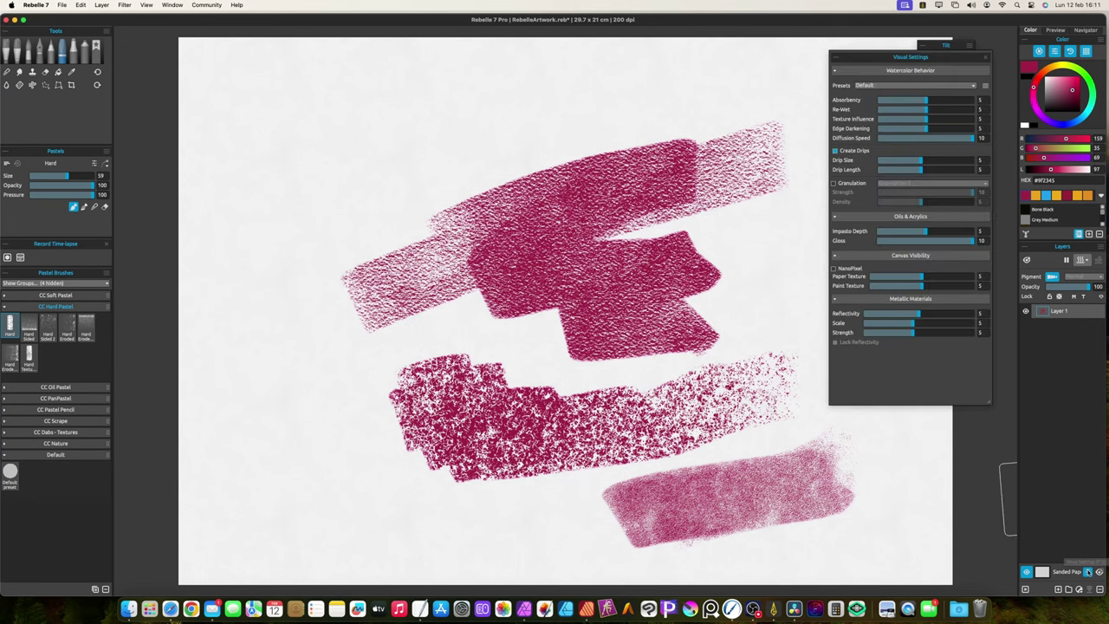
pyautogui.click(1088, 573)
pyautogui.click(1041, 572)
pyautogui.click(803, 423)
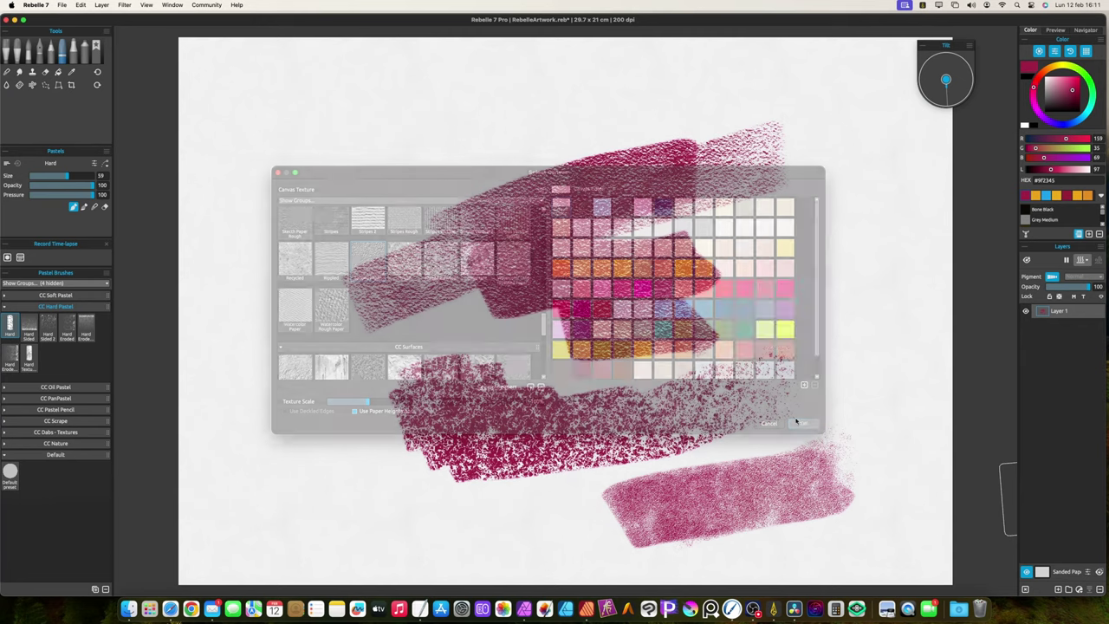
pyautogui.moveTo(884, 347)
pyautogui.mouseDown()
pyautogui.moveTo(719, 286)
pyautogui.moveTo(668, 234)
pyautogui.moveTo(867, 191)
pyautogui.mouseUp()
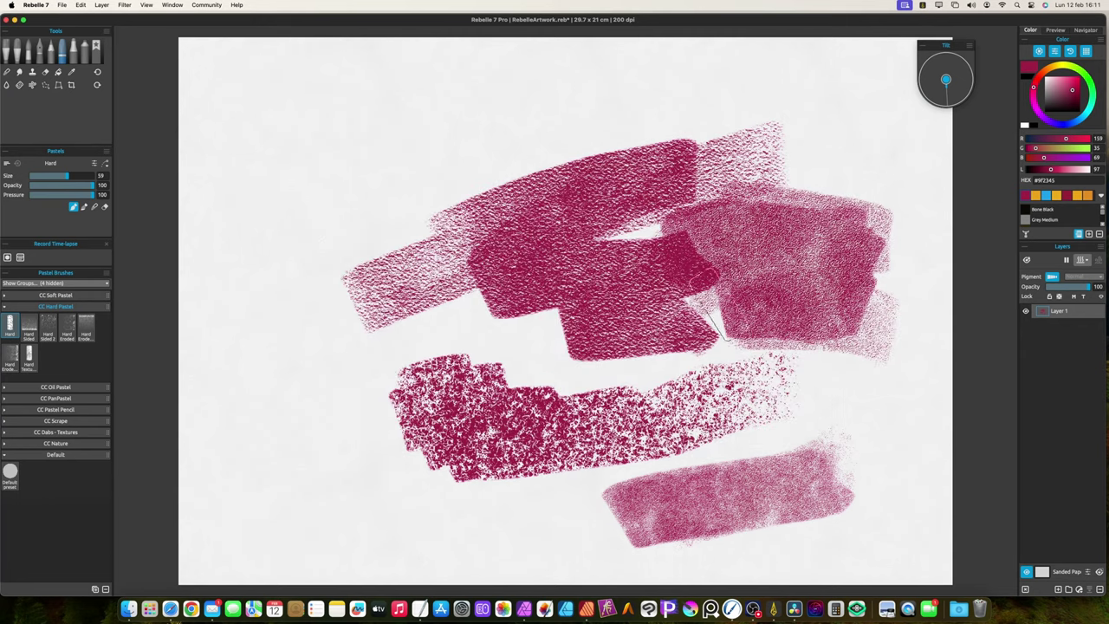
pyautogui.press('BackSpace')
pyautogui.click(1042, 572)
pyautogui.click(296, 312)
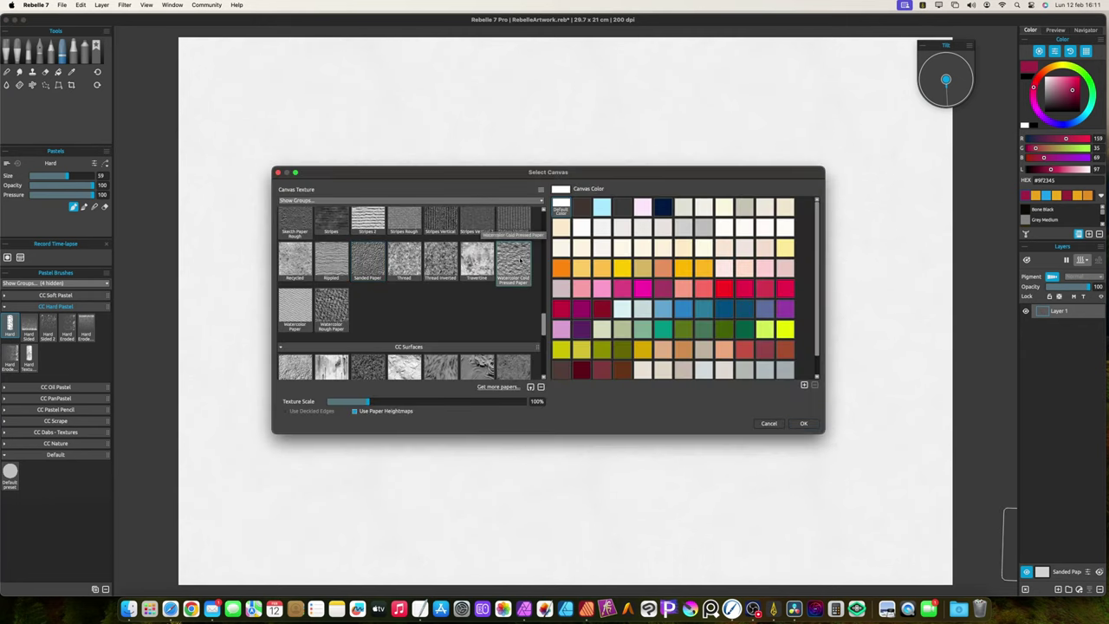
# Apply the watercolour paper and test Hard Sided and Hard Sided 2 with magenta strokes.
pyautogui.click(803, 423)
pyautogui.moveTo(793, 368)
pyautogui.mouseDown()
pyautogui.moveTo(494, 452)
pyautogui.moveTo(398, 425)
pyautogui.moveTo(347, 345)
pyautogui.mouseUp()
pyautogui.click(29, 330)
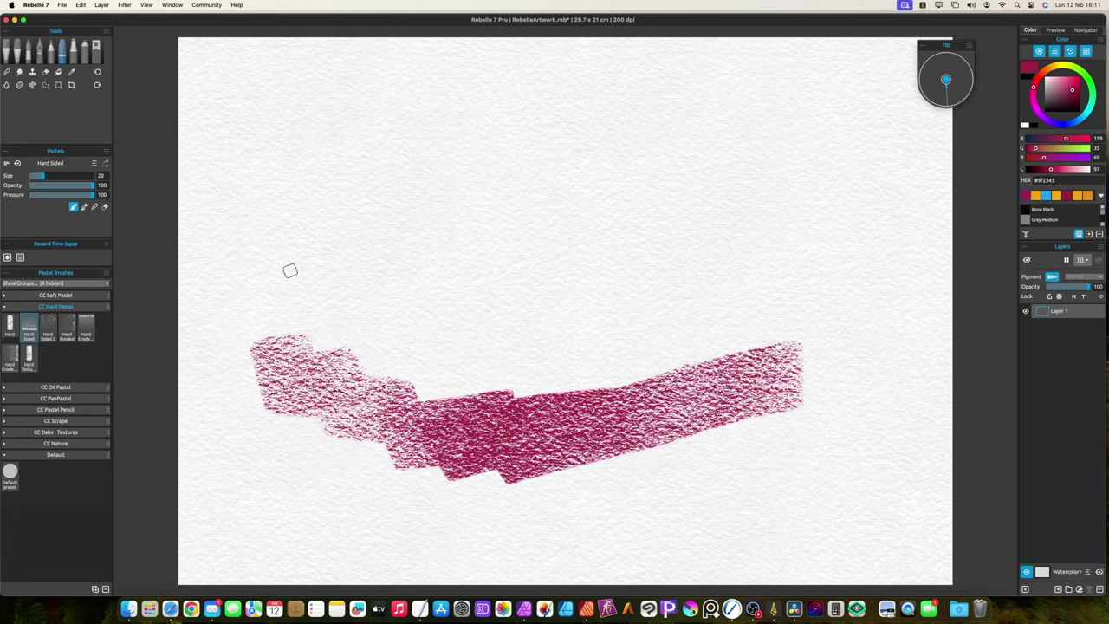
pyautogui.moveTo(289, 270)
pyautogui.mouseDown()
pyautogui.moveTo(435, 222)
pyautogui.moveTo(451, 282)
pyautogui.moveTo(507, 294)
pyautogui.mouseUp()
pyautogui.moveTo(286, 217)
pyautogui.mouseDown()
pyautogui.moveTo(501, 156)
pyautogui.moveTo(260, 143)
pyautogui.moveTo(213, 229)
pyautogui.mouseUp()
pyautogui.click(48, 329)
pyautogui.moveTo(854, 169)
pyautogui.mouseDown()
pyautogui.moveTo(580, 160)
pyautogui.moveTo(750, 197)
pyautogui.moveTo(641, 251)
pyautogui.moveTo(590, 234)
pyautogui.mouseUp()
# Clear the canvas and test Hard Eroded, Hard Eroded 2 and Hard Eroded 3 strokes.
pyautogui.click(66, 329)
pyautogui.press('BackSpace')
pyautogui.moveTo(309, 233)
pyautogui.mouseDown()
pyautogui.moveTo(700, 186)
pyautogui.moveTo(537, 216)
pyautogui.mouseUp()
pyautogui.moveTo(520, 278); pyautogui.dragTo(174, 321)
pyautogui.click(87, 331)
pyautogui.moveTo(260, 390)
pyautogui.mouseDown()
pyautogui.moveTo(452, 394)
pyautogui.moveTo(327, 439)
pyautogui.moveTo(274, 475)
pyautogui.moveTo(239, 520)
pyautogui.moveTo(312, 538)
pyautogui.mouseUp()
pyautogui.click(10, 357)
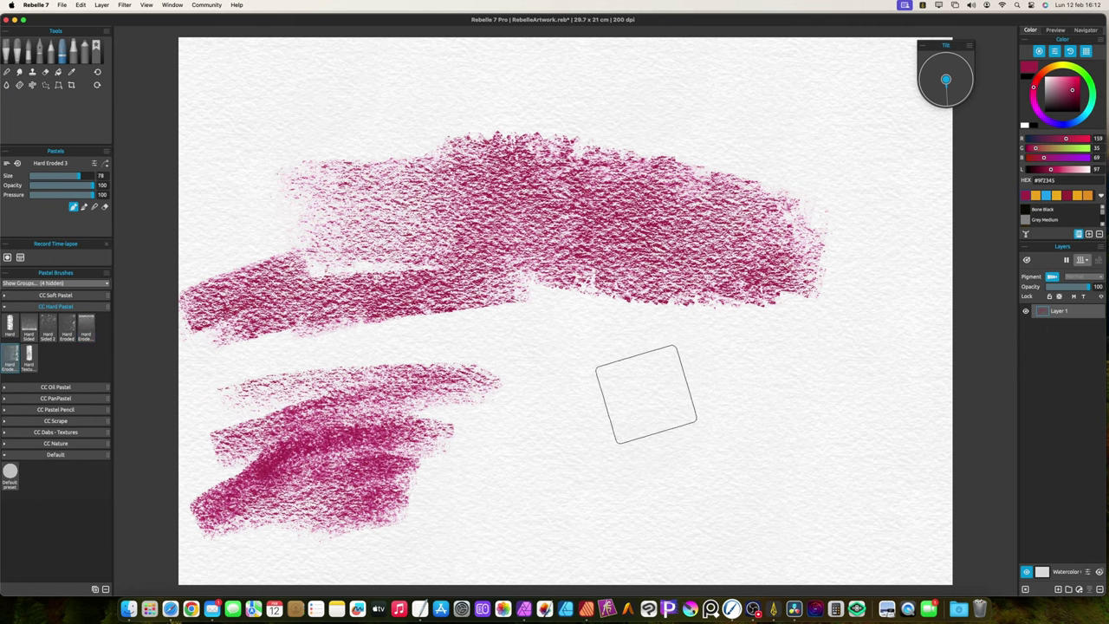
pyautogui.moveTo(639, 396)
pyautogui.mouseDown()
pyautogui.moveTo(720, 412)
pyautogui.moveTo(782, 451)
pyautogui.moveTo(743, 384)
pyautogui.mouseUp()
pyautogui.moveTo(811, 520)
pyautogui.mouseDown()
pyautogui.moveTo(631, 564)
pyautogui.moveTo(520, 546)
pyautogui.moveTo(468, 512)
pyautogui.moveTo(607, 520)
pyautogui.mouseUp()
# Test the Hard Textured preset with a textured magenta patch, clear it, and collapse CC Hard Pastel.
pyautogui.press('BackSpace')
pyautogui.click(29, 355)
pyautogui.moveTo(390, 346); pyautogui.dragTo(589, 364)
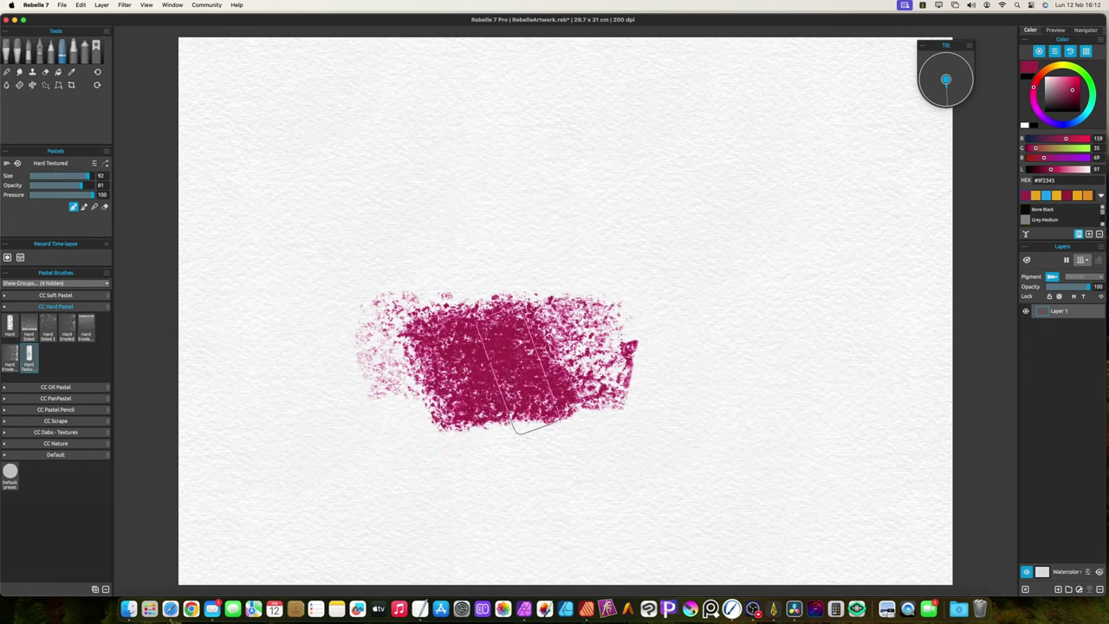
pyautogui.moveTo(520, 330); pyautogui.dragTo(446, 384)
pyautogui.moveTo(598, 390)
pyautogui.mouseDown()
pyautogui.moveTo(664, 364)
pyautogui.moveTo(681, 234)
pyautogui.mouseUp()
pyautogui.moveTo(680, 235); pyautogui.dragTo(629, 276)
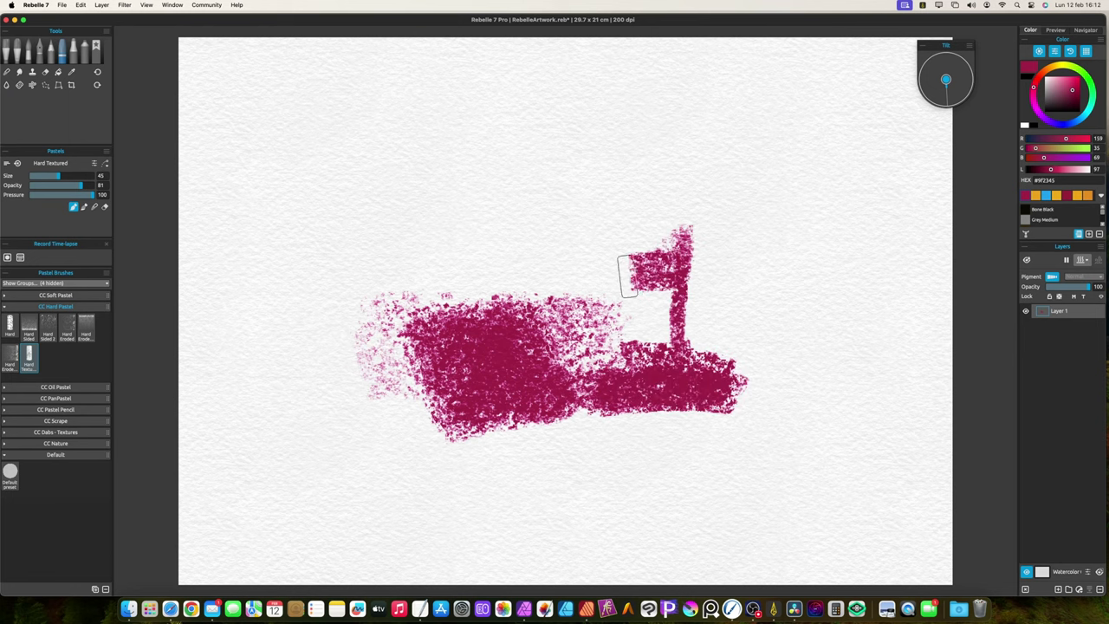
pyautogui.press('BackSpace')
pyautogui.click(5, 308)
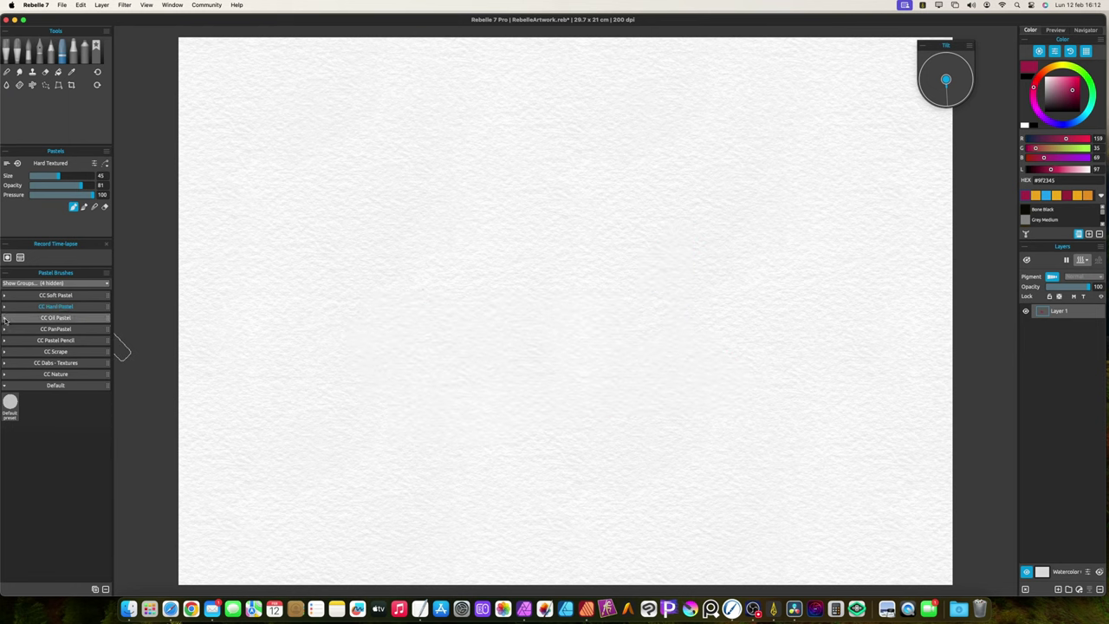
# Expand CC Oil Pastel and test the Round brush with magenta blended with orange.
pyautogui.click(5, 318)
pyautogui.click(10, 336)
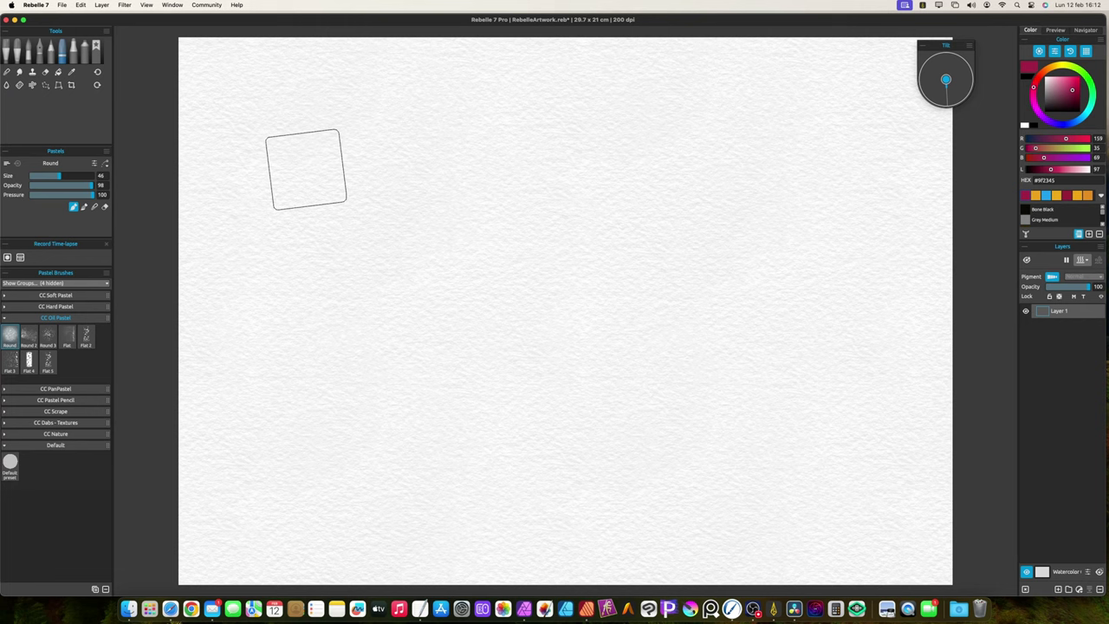
pyautogui.moveTo(274, 136)
pyautogui.mouseDown()
pyautogui.moveTo(424, 133)
pyautogui.moveTo(261, 128)
pyautogui.moveTo(478, 132)
pyautogui.moveTo(364, 114)
pyautogui.moveTo(485, 118)
pyautogui.moveTo(468, 159)
pyautogui.moveTo(364, 162)
pyautogui.moveTo(489, 167)
pyautogui.moveTo(255, 168)
pyautogui.mouseUp()
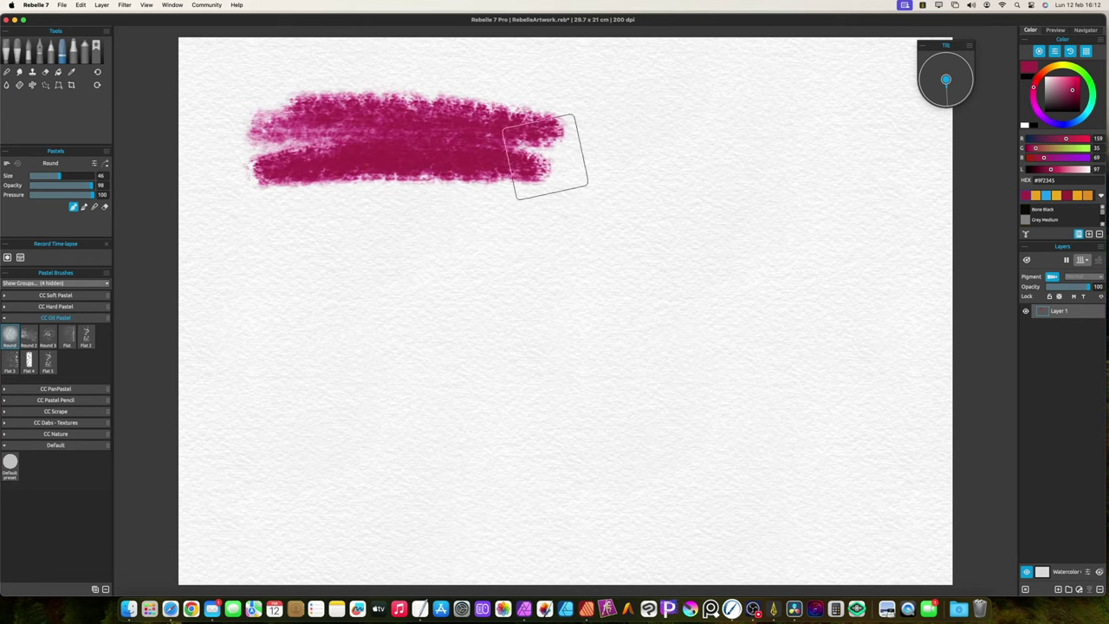
pyautogui.click(1040, 198)
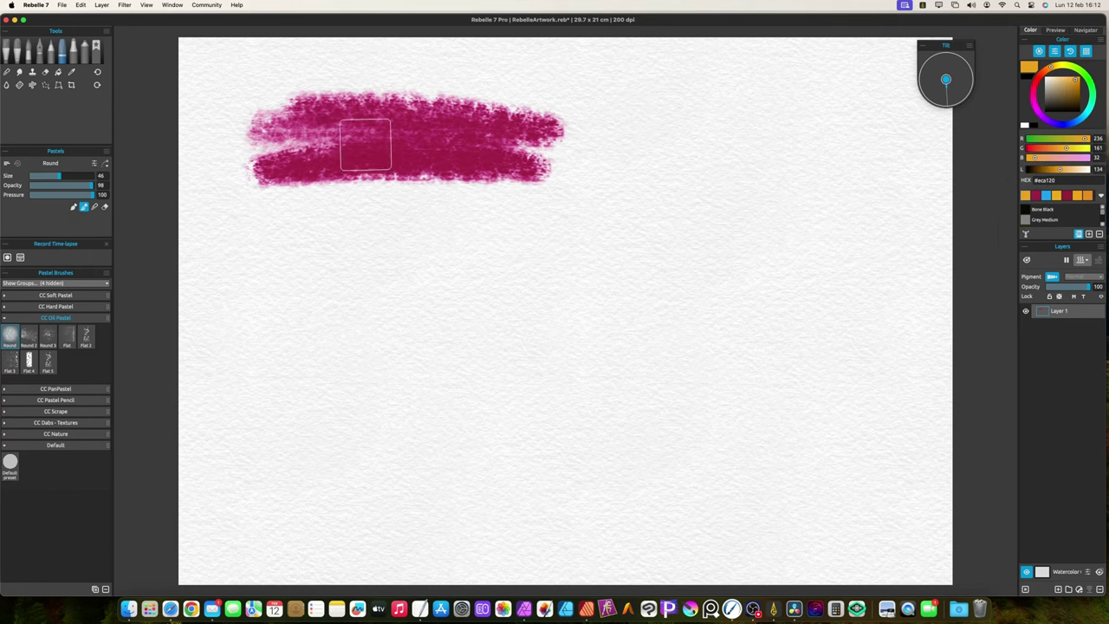
pyautogui.moveTo(425, 145)
pyautogui.mouseDown()
pyautogui.moveTo(498, 144)
pyautogui.moveTo(381, 146)
pyautogui.moveTo(396, 179)
pyautogui.moveTo(337, 215)
pyautogui.moveTo(538, 211)
pyautogui.moveTo(577, 179)
pyautogui.moveTo(567, 146)
pyautogui.moveTo(496, 201)
pyautogui.mouseUp()
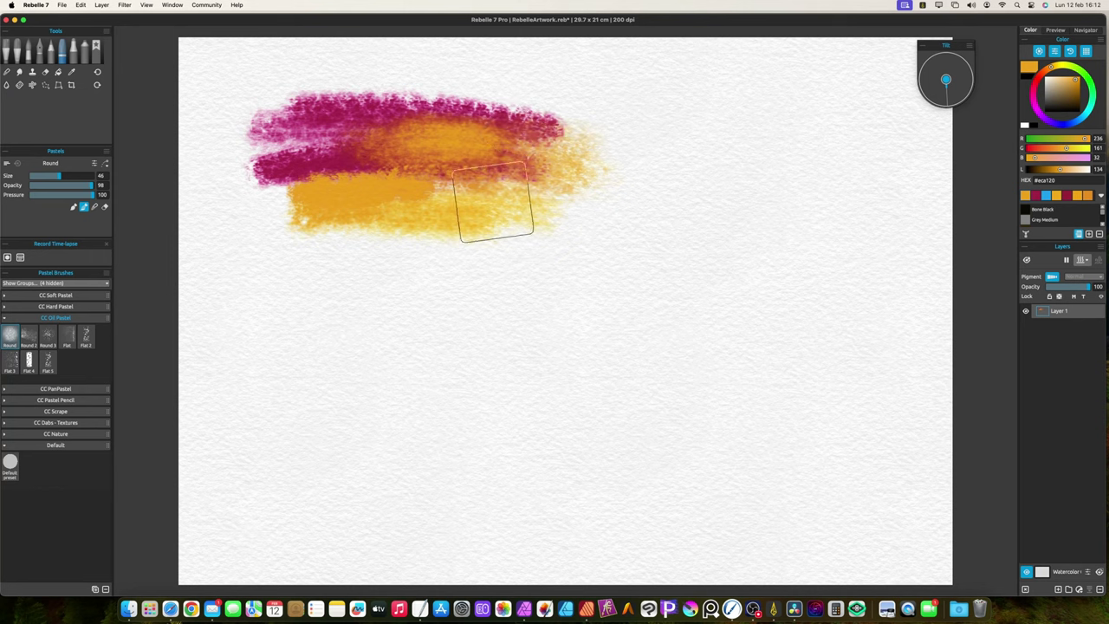
pyautogui.click(1038, 196)
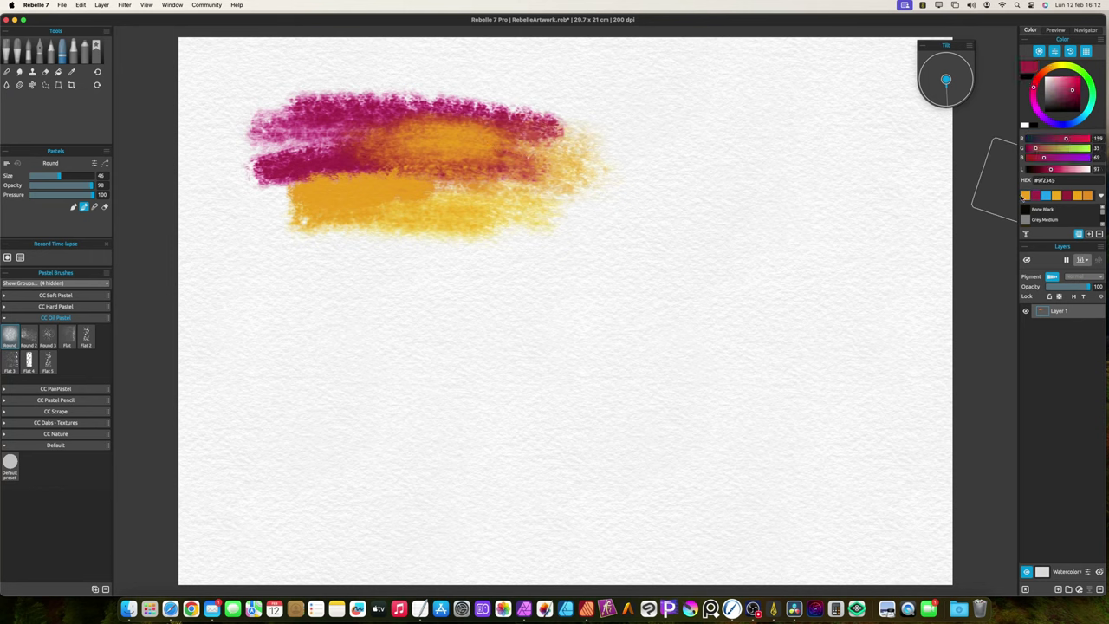
# Clear the canvas and test Round 2 and Round 3 oil pastels with pink strokes.
pyautogui.click(29, 336)
pyautogui.press('BackSpace')
pyautogui.moveTo(307, 258)
pyautogui.mouseDown()
pyautogui.moveTo(492, 252)
pyautogui.moveTo(314, 265)
pyautogui.moveTo(540, 277)
pyautogui.moveTo(302, 287)
pyautogui.moveTo(541, 291)
pyautogui.moveTo(367, 303)
pyautogui.moveTo(451, 303)
pyautogui.mouseUp()
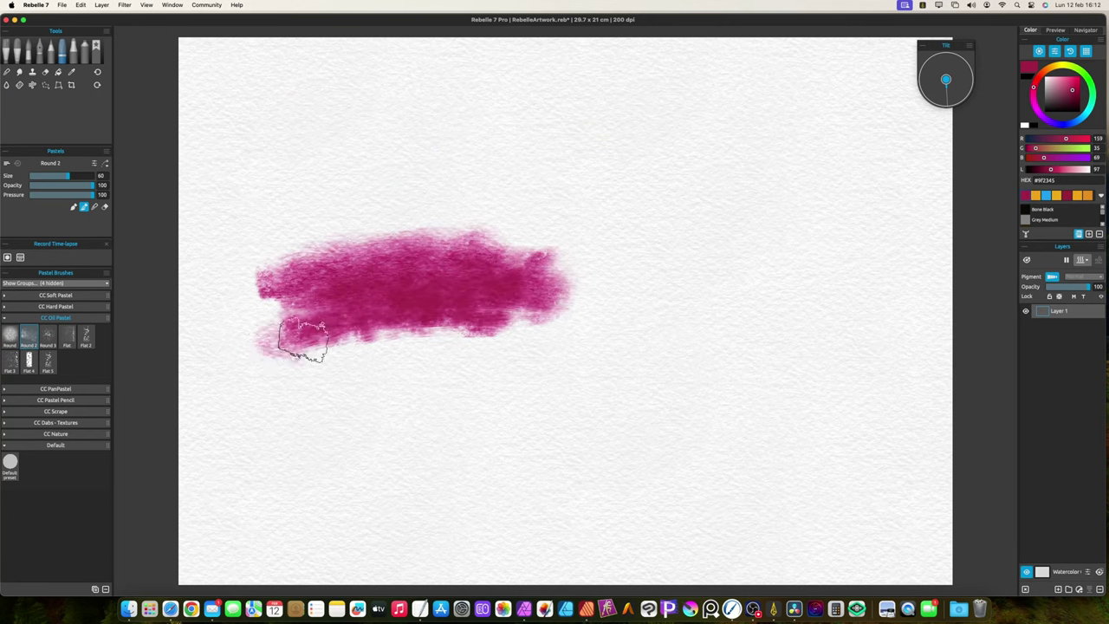
pyautogui.moveTo(304, 341); pyautogui.dragTo(244, 373)
pyautogui.click(47, 336)
pyautogui.moveTo(260, 468)
pyautogui.mouseDown()
pyautogui.moveTo(329, 466)
pyautogui.moveTo(321, 389)
pyautogui.moveTo(546, 425)
pyautogui.moveTo(251, 520)
pyautogui.mouseUp()
# Test the Flat, Flat 2 and Flat 3 oil pastels with pink strokes, then clear.
pyautogui.click(66, 336)
pyautogui.moveTo(347, 147); pyautogui.dragTo(216, 255)
pyautogui.click(86, 336)
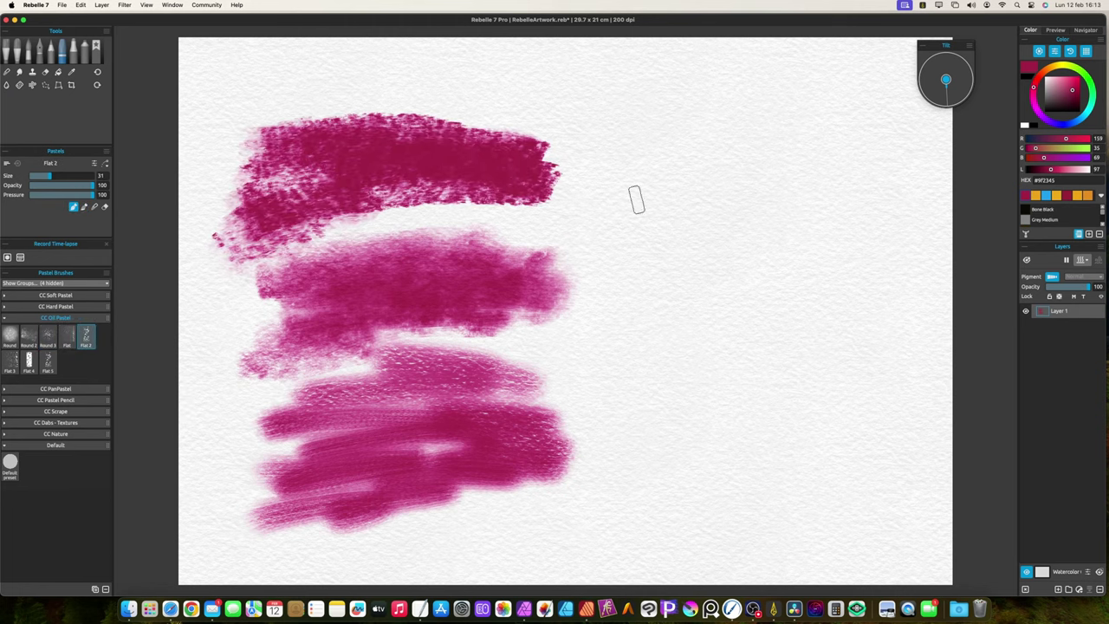
pyautogui.moveTo(637, 199)
pyautogui.mouseDown()
pyautogui.moveTo(826, 257)
pyautogui.moveTo(660, 305)
pyautogui.moveTo(789, 359)
pyautogui.mouseUp()
pyautogui.click(9, 362)
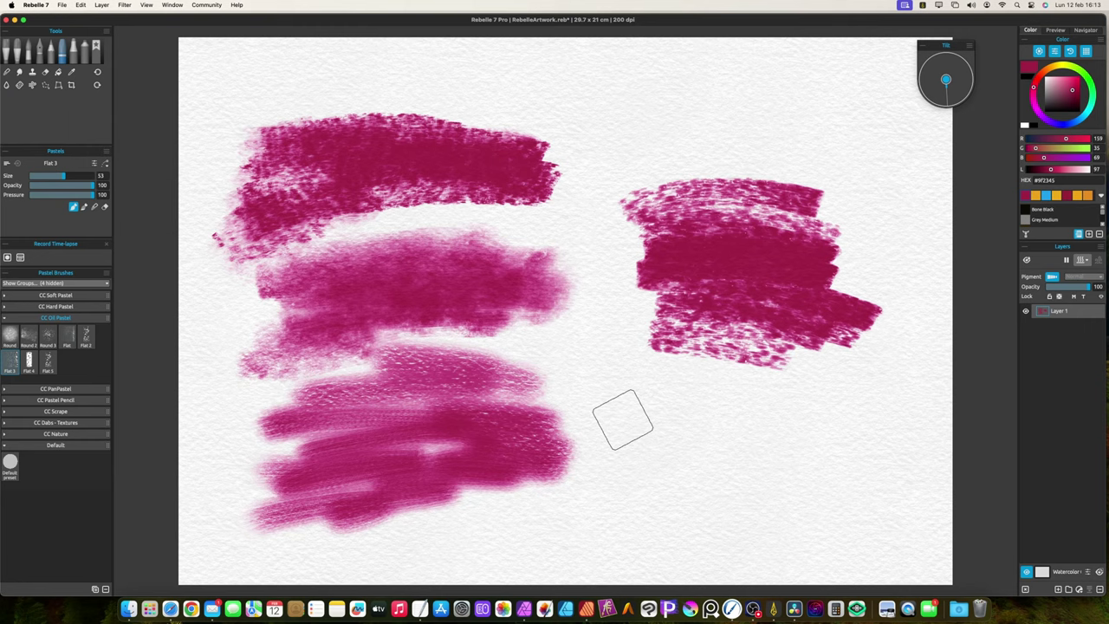
pyautogui.moveTo(622, 422)
pyautogui.mouseDown()
pyautogui.moveTo(795, 515)
pyautogui.moveTo(607, 529)
pyautogui.moveTo(834, 433)
pyautogui.mouseUp()
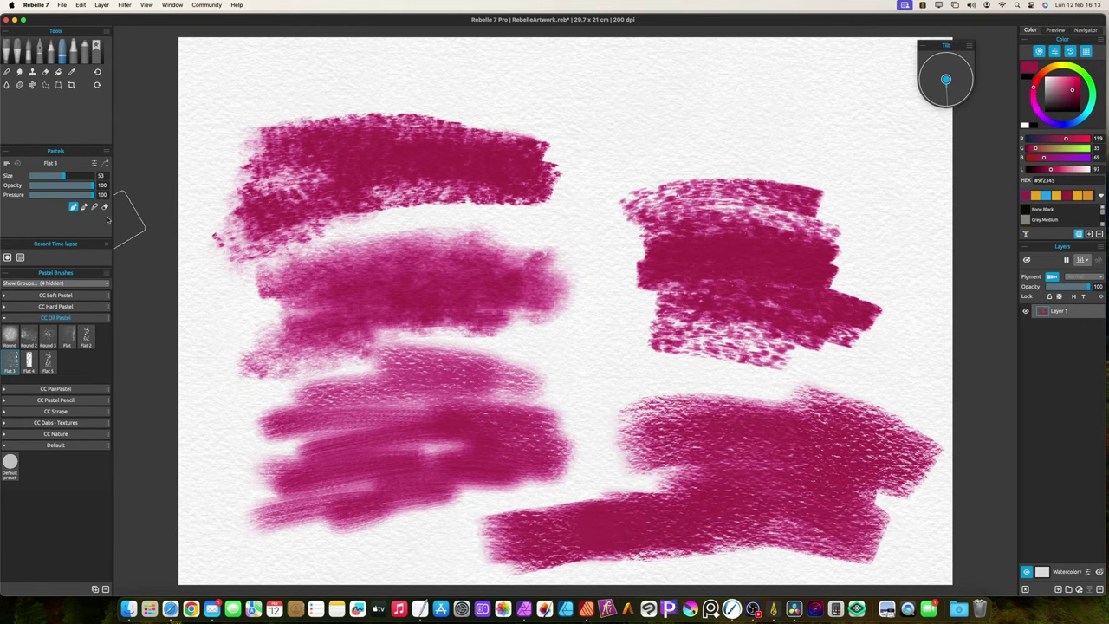
pyautogui.press('BackSpace')
# Paint pink and orange with Flat 4, smudge them together, then clear the canvas.
pyautogui.click(29, 362)
pyautogui.moveTo(322, 305)
pyautogui.mouseDown()
pyautogui.moveTo(685, 282)
pyautogui.moveTo(360, 381)
pyautogui.moveTo(631, 421)
pyautogui.moveTo(546, 351)
pyautogui.moveTo(468, 359)
pyautogui.mouseUp()
pyautogui.click(1077, 195)
pyautogui.moveTo(637, 286)
pyautogui.mouseDown()
pyautogui.moveTo(481, 338)
pyautogui.moveTo(520, 407)
pyautogui.moveTo(663, 425)
pyautogui.mouseUp()
pyautogui.press('s')
pyautogui.moveTo(483, 364)
pyautogui.mouseDown()
pyautogui.moveTo(641, 295)
pyautogui.moveTo(702, 403)
pyautogui.moveTo(778, 429)
pyautogui.mouseUp()
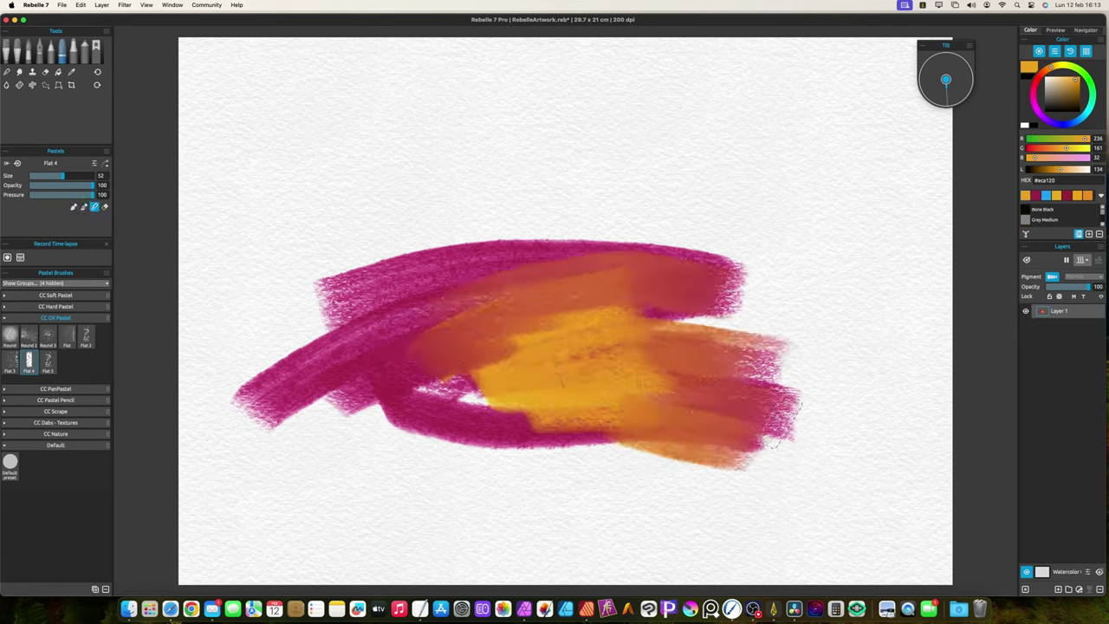
pyautogui.press('Delete')
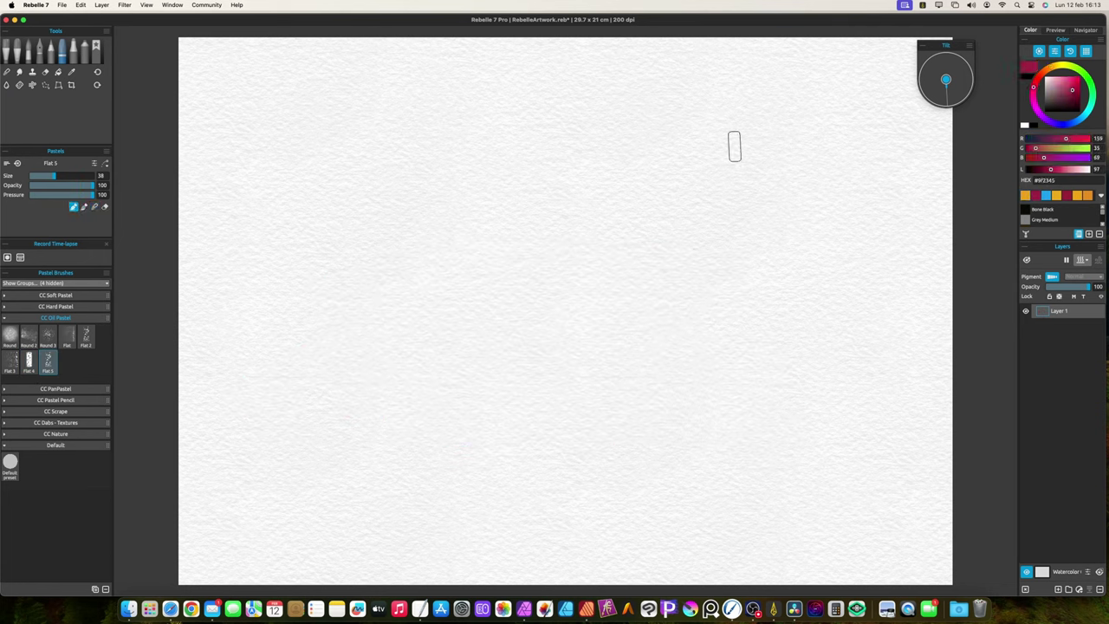
# Scribble orange over a pink zigzag, sample white from the paper, then clear the canvas.
pyautogui.moveTo(733, 146)
pyautogui.mouseDown()
pyautogui.moveTo(445, 264)
pyautogui.moveTo(537, 250)
pyautogui.moveTo(672, 260)
pyautogui.moveTo(665, 311)
pyautogui.moveTo(422, 331)
pyautogui.moveTo(328, 326)
pyautogui.moveTo(481, 227)
pyautogui.mouseUp()
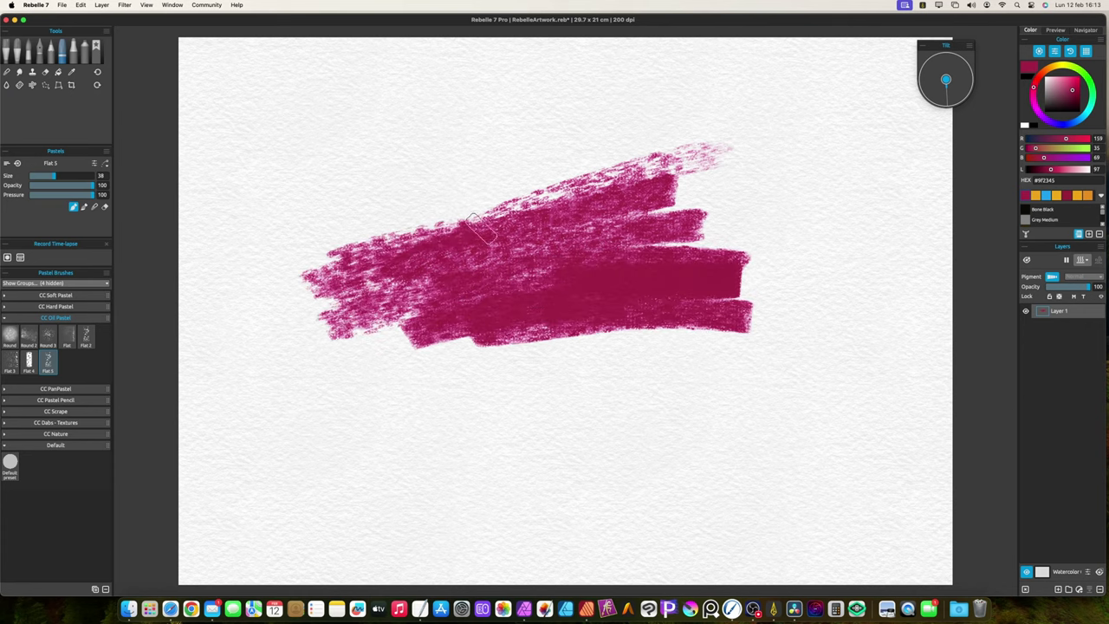
pyautogui.click(1056, 194)
pyautogui.moveTo(468, 295)
pyautogui.mouseDown()
pyautogui.moveTo(684, 278)
pyautogui.moveTo(489, 265)
pyautogui.moveTo(616, 243)
pyautogui.moveTo(520, 329)
pyautogui.moveTo(373, 333)
pyautogui.moveTo(329, 299)
pyautogui.moveTo(619, 265)
pyautogui.moveTo(620, 290)
pyautogui.moveTo(518, 298)
pyautogui.moveTo(759, 328)
pyautogui.mouseUp()
pyautogui.press('i')
pyautogui.click(449, 380)
pyautogui.press('BackSpace')
# Open the CC PanPastel brushes and smudge a soft crimson patch with Fingerprint.
pyautogui.click(4, 318)
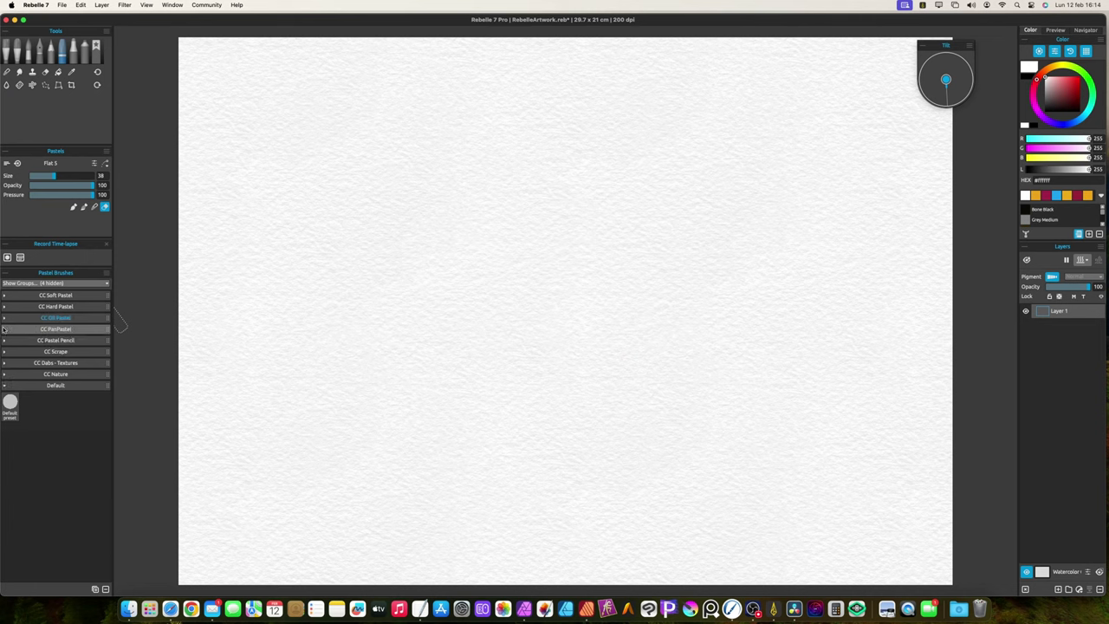
pyautogui.click(4, 329)
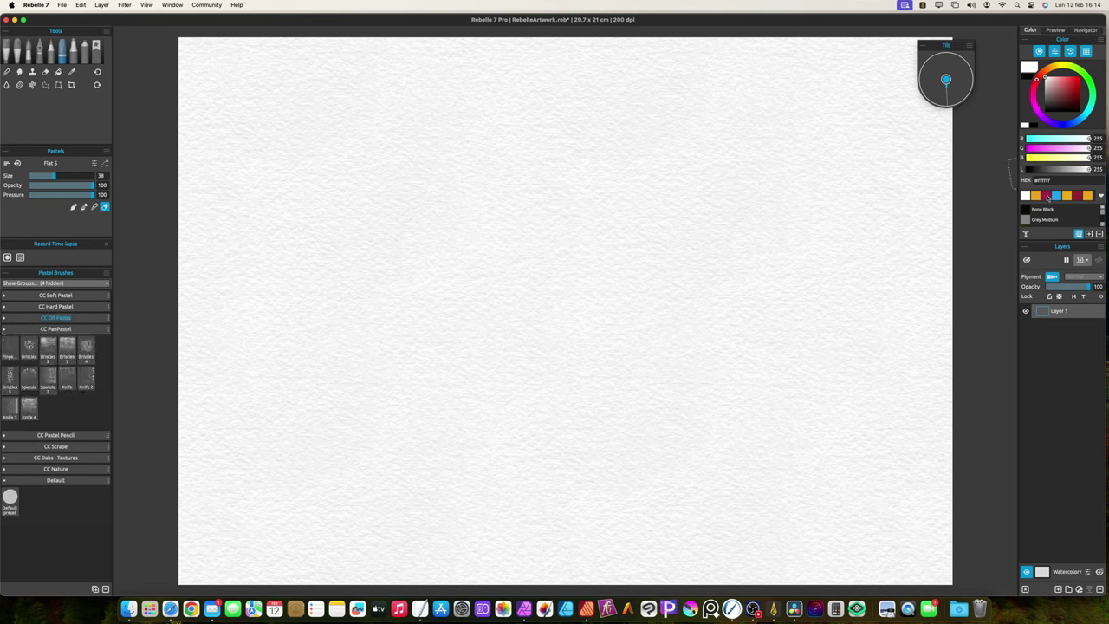
pyautogui.click(1046, 196)
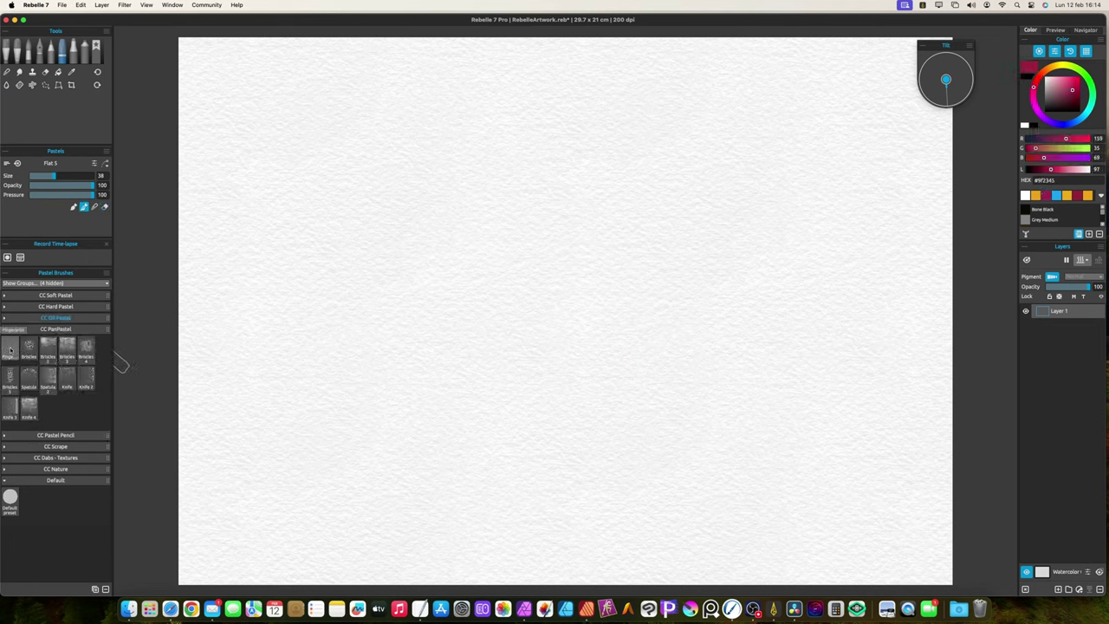
pyautogui.click(10, 348)
pyautogui.moveTo(354, 176)
pyautogui.mouseDown()
pyautogui.moveTo(429, 183)
pyautogui.moveTo(422, 189)
pyautogui.moveTo(446, 204)
pyautogui.moveTo(475, 202)
pyautogui.moveTo(469, 194)
pyautogui.moveTo(571, 202)
pyautogui.moveTo(658, 234)
pyautogui.moveTo(623, 230)
pyautogui.moveTo(656, 247)
pyautogui.moveTo(630, 268)
pyautogui.moveTo(695, 299)
pyautogui.moveTo(659, 291)
pyautogui.mouseUp()
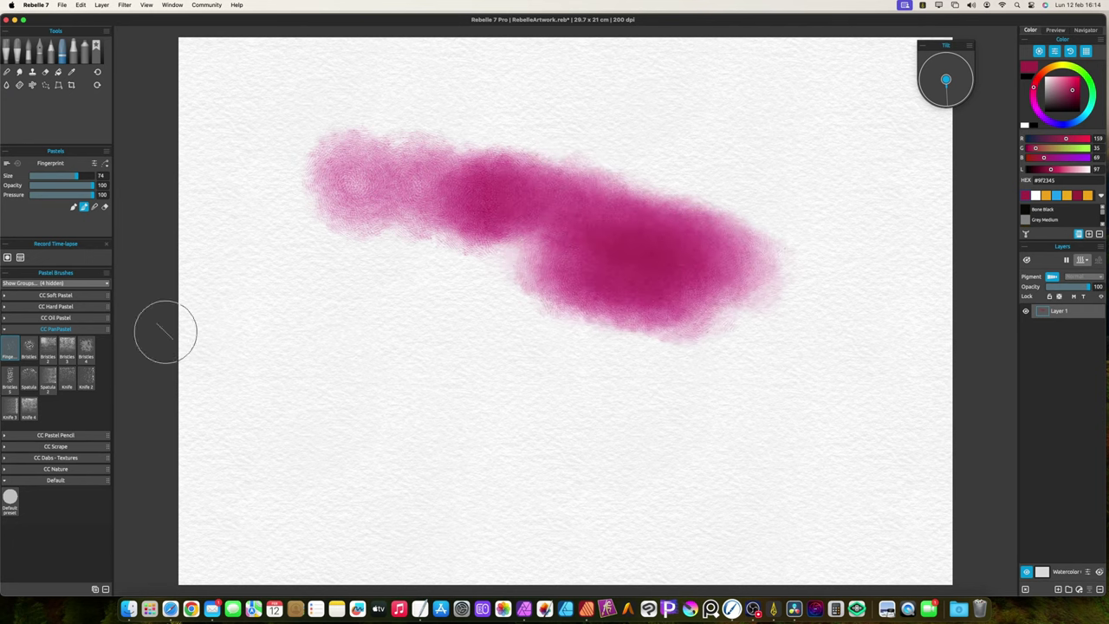
# Paint a lower crimson stroke with Bristles, repaint it densely with Bristles 3, and switch to orange.
pyautogui.click(29, 347)
pyautogui.moveTo(276, 345)
pyautogui.mouseDown()
pyautogui.moveTo(429, 340)
pyautogui.moveTo(313, 348)
pyautogui.moveTo(564, 376)
pyautogui.moveTo(334, 375)
pyautogui.mouseUp()
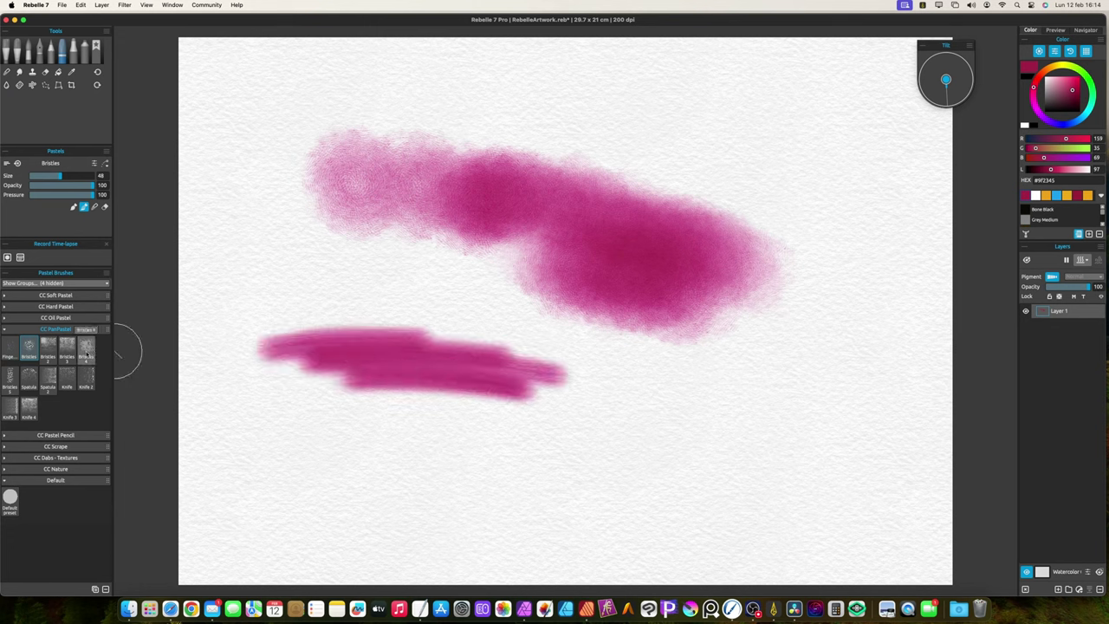
pyautogui.click(66, 346)
pyautogui.moveTo(251, 364)
pyautogui.mouseDown()
pyautogui.moveTo(458, 372)
pyautogui.moveTo(433, 372)
pyautogui.moveTo(538, 398)
pyautogui.moveTo(557, 442)
pyautogui.moveTo(364, 425)
pyautogui.moveTo(445, 441)
pyautogui.moveTo(303, 430)
pyautogui.moveTo(279, 444)
pyautogui.mouseUp()
pyautogui.click(1045, 196)
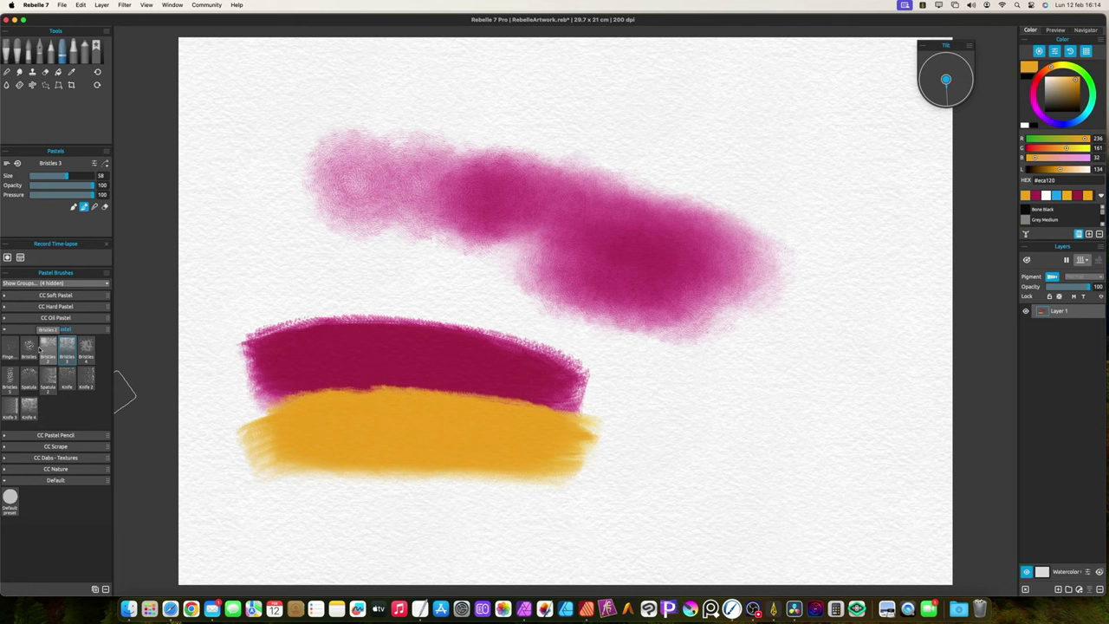
pyautogui.click(10, 348)
# Copy the Fingerprint preset into the Blend brushes and smudge the orange up into the crimson band.
pyautogui.rightClick(14, 347)
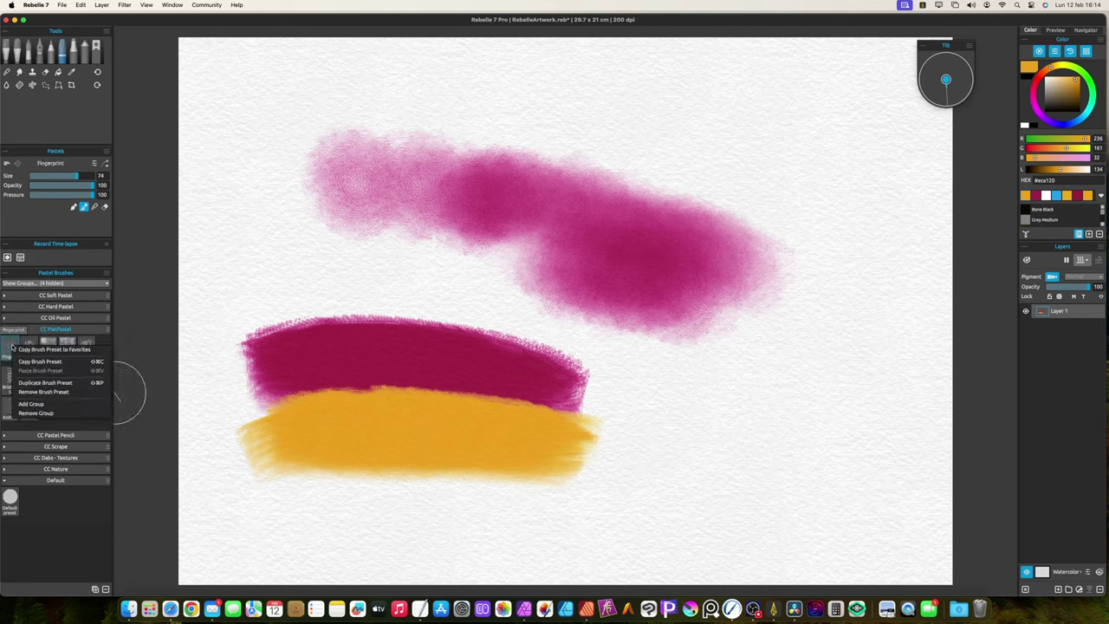
pyautogui.click(38, 362)
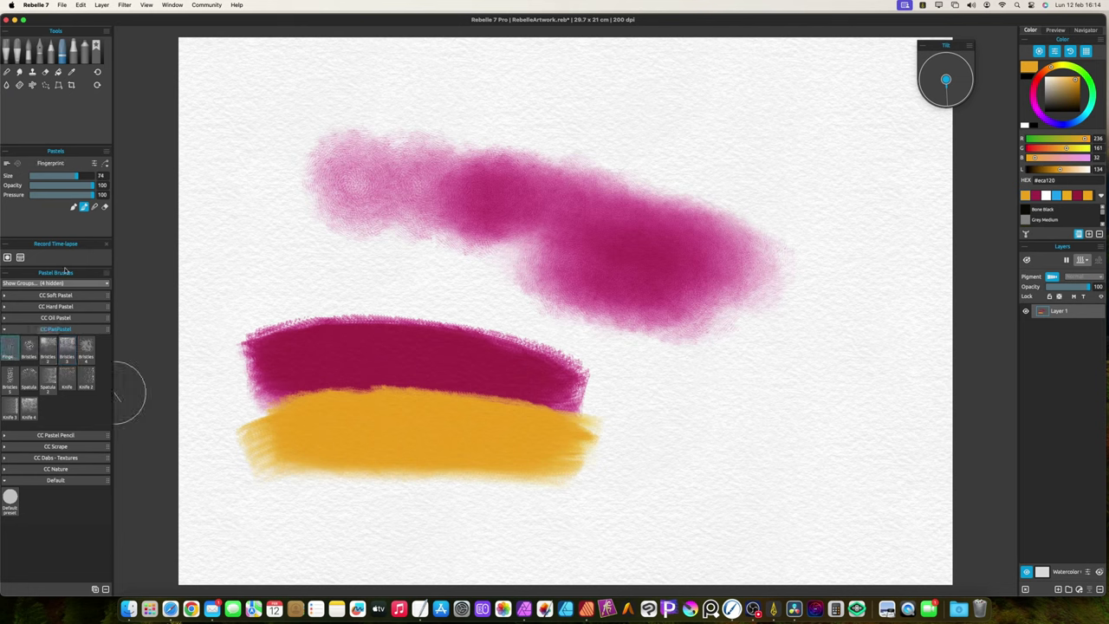
pyautogui.click(7, 73)
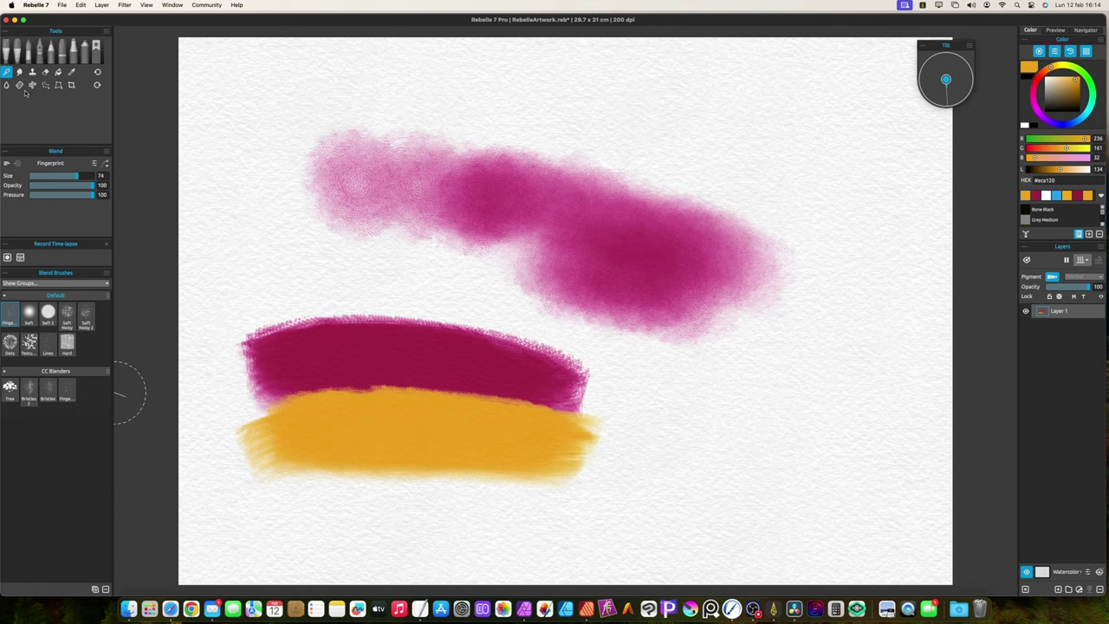
pyautogui.rightClick(32, 317)
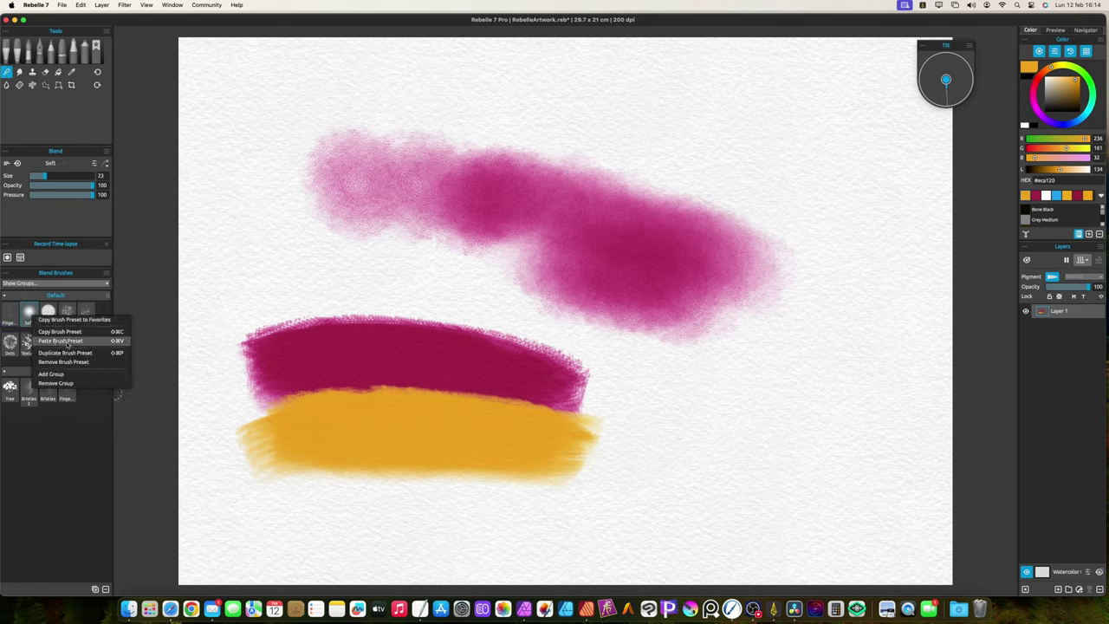
pyautogui.click(12, 319)
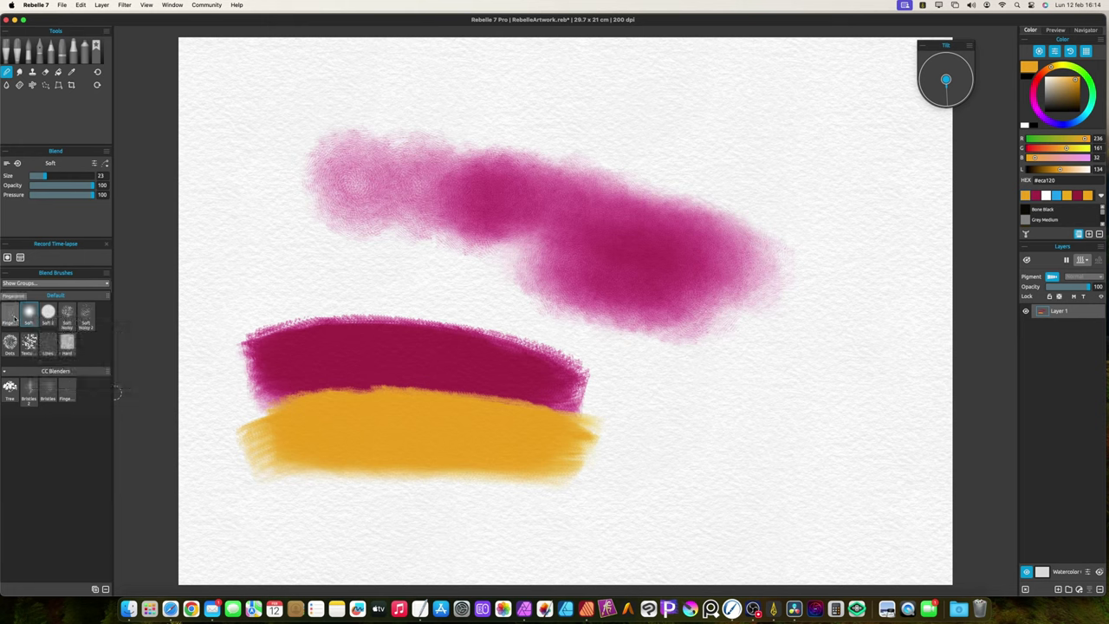
pyautogui.click(18, 314)
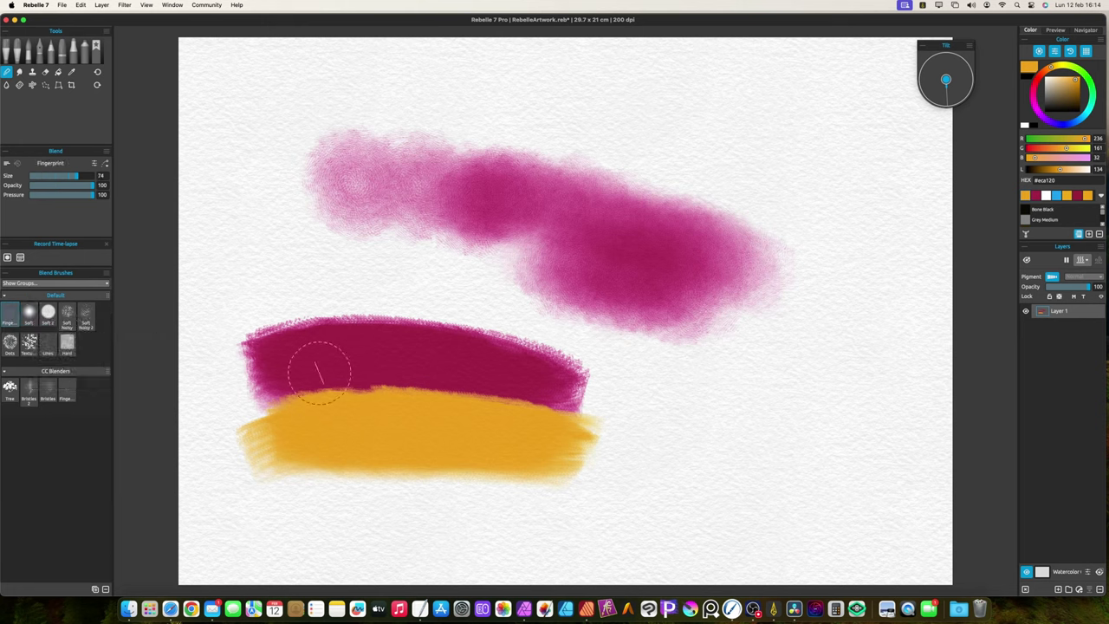
pyautogui.moveTo(323, 400)
pyautogui.mouseDown()
pyautogui.moveTo(512, 401)
pyautogui.moveTo(476, 392)
pyautogui.moveTo(502, 379)
pyautogui.moveTo(471, 341)
pyautogui.moveTo(427, 323)
pyautogui.moveTo(426, 342)
pyautogui.moveTo(383, 336)
pyautogui.moveTo(300, 350)
pyautogui.moveTo(249, 380)
pyautogui.moveTo(225, 398)
pyautogui.moveTo(234, 450)
pyautogui.moveTo(321, 459)
pyautogui.moveTo(303, 425)
pyautogui.moveTo(313, 429)
pyautogui.moveTo(307, 423)
pyautogui.moveTo(328, 405)
pyautogui.mouseUp()
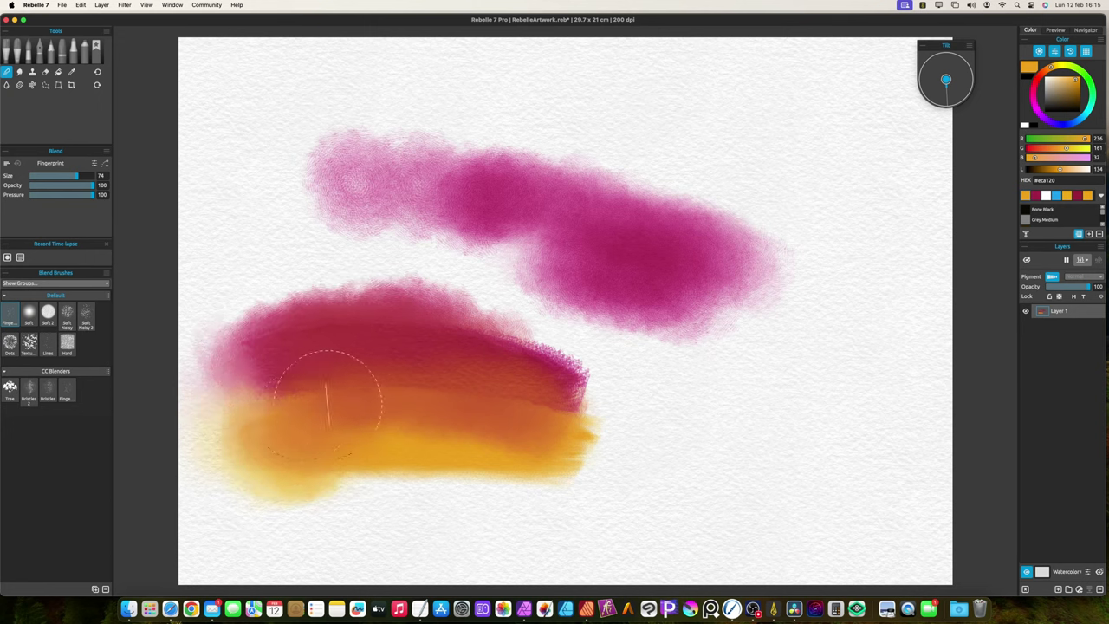
pyautogui.click(64, 55)
# Wipe the canvas and paint two crimson test strokes with the Bristles brush.
pyautogui.press('BackSpace')
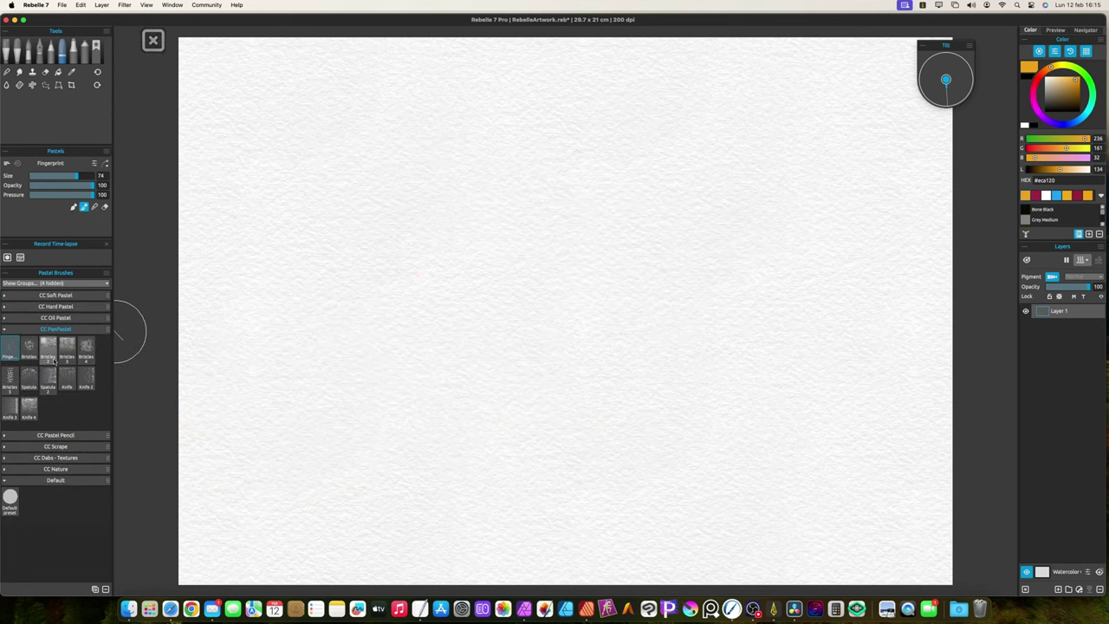
pyautogui.click(29, 346)
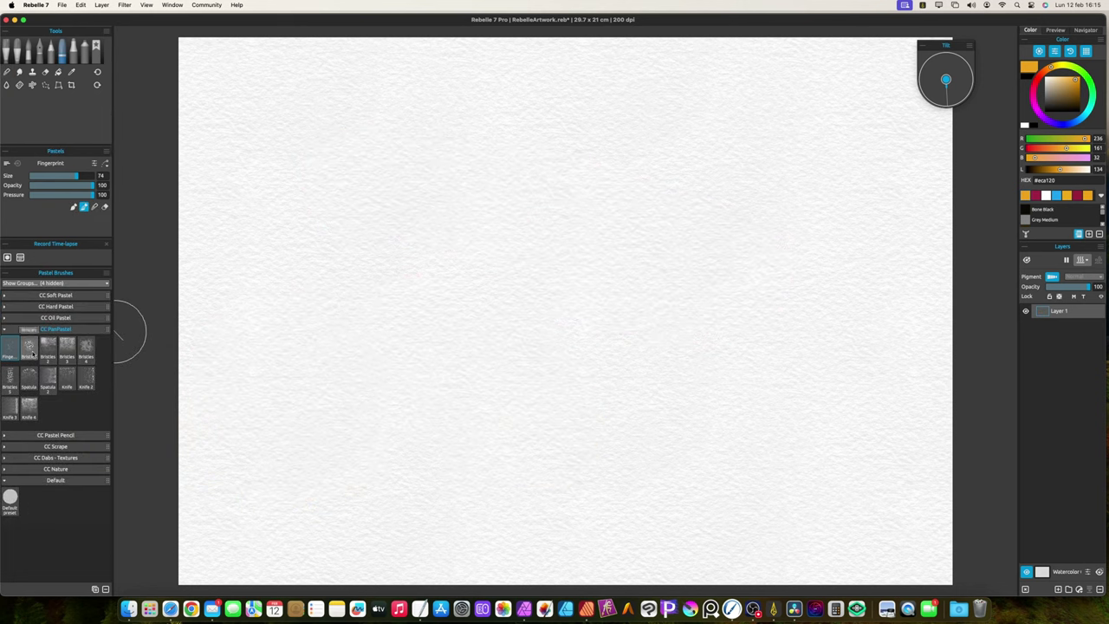
pyautogui.click(1033, 196)
pyautogui.moveTo(343, 206)
pyautogui.mouseDown()
pyautogui.moveTo(788, 267)
pyautogui.moveTo(416, 194)
pyautogui.moveTo(446, 188)
pyautogui.moveTo(369, 201)
pyautogui.mouseUp()
pyautogui.moveTo(328, 294)
pyautogui.mouseDown()
pyautogui.moveTo(468, 307)
pyautogui.moveTo(671, 364)
pyautogui.moveTo(416, 334)
pyautogui.mouseUp()
# Paint one crimson stroke each with Bristles 2, Bristles 3, Bristles 4 and Bristles 5.
pyautogui.click(48, 346)
pyautogui.moveTo(306, 403); pyautogui.dragTo(292, 384)
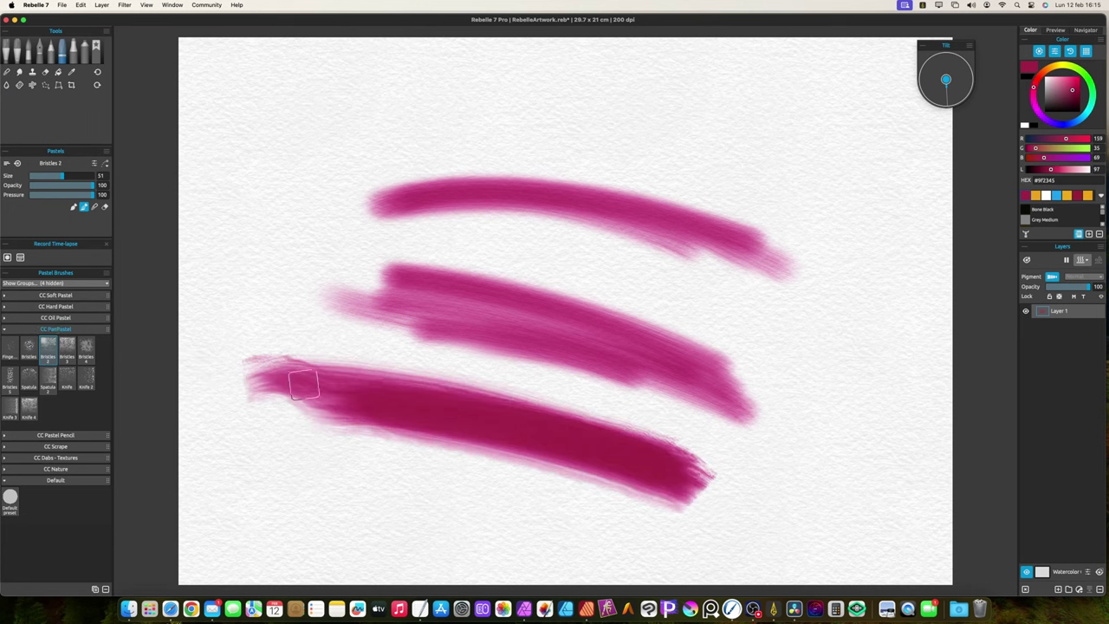
pyautogui.click(66, 346)
pyautogui.moveTo(272, 458)
pyautogui.mouseDown()
pyautogui.moveTo(513, 519)
pyautogui.moveTo(394, 499)
pyautogui.moveTo(279, 440)
pyautogui.mouseUp()
pyautogui.click(86, 346)
pyautogui.moveTo(260, 227)
pyautogui.mouseDown()
pyautogui.moveTo(354, 124)
pyautogui.moveTo(240, 168)
pyautogui.moveTo(234, 221)
pyautogui.mouseUp()
pyautogui.click(12, 381)
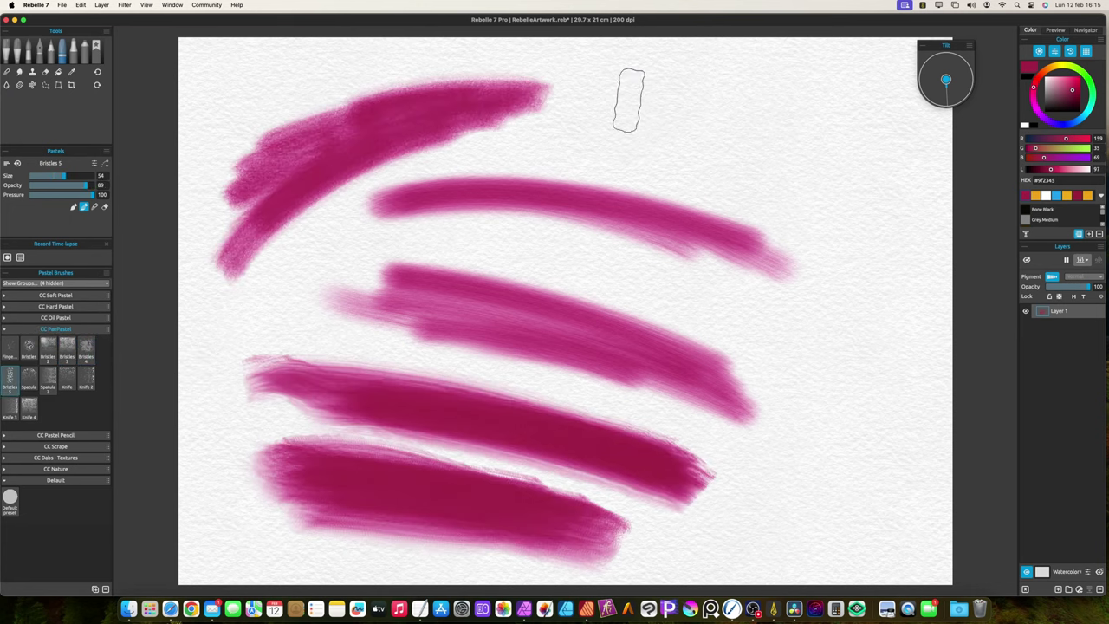
pyautogui.moveTo(598, 95)
pyautogui.mouseDown()
pyautogui.moveTo(692, 113)
pyautogui.moveTo(867, 253)
pyautogui.moveTo(698, 197)
pyautogui.moveTo(876, 342)
pyautogui.moveTo(814, 364)
pyautogui.mouseUp()
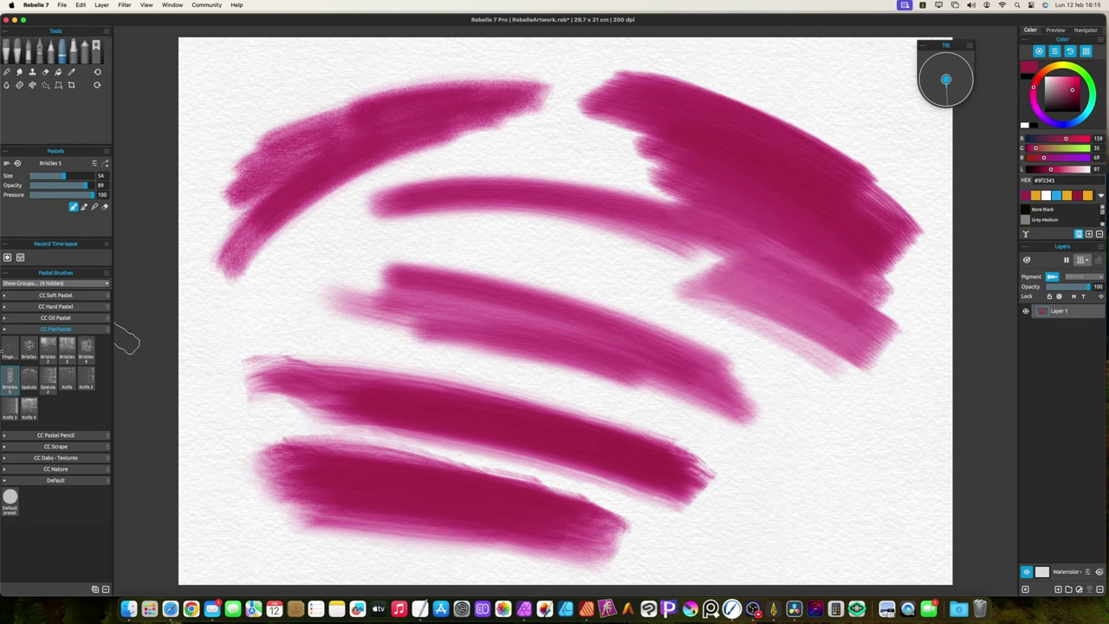
# Clear the canvas and paint four broad overlapping crimson bands with the Spatula brush.
pyautogui.press('BackSpace')
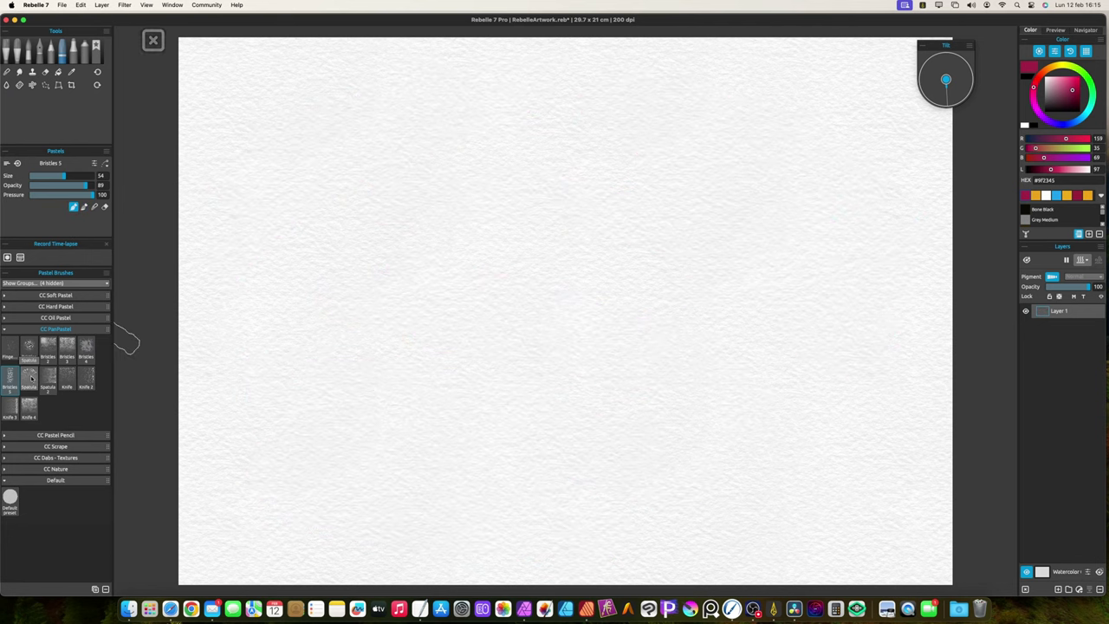
pyautogui.click(29, 381)
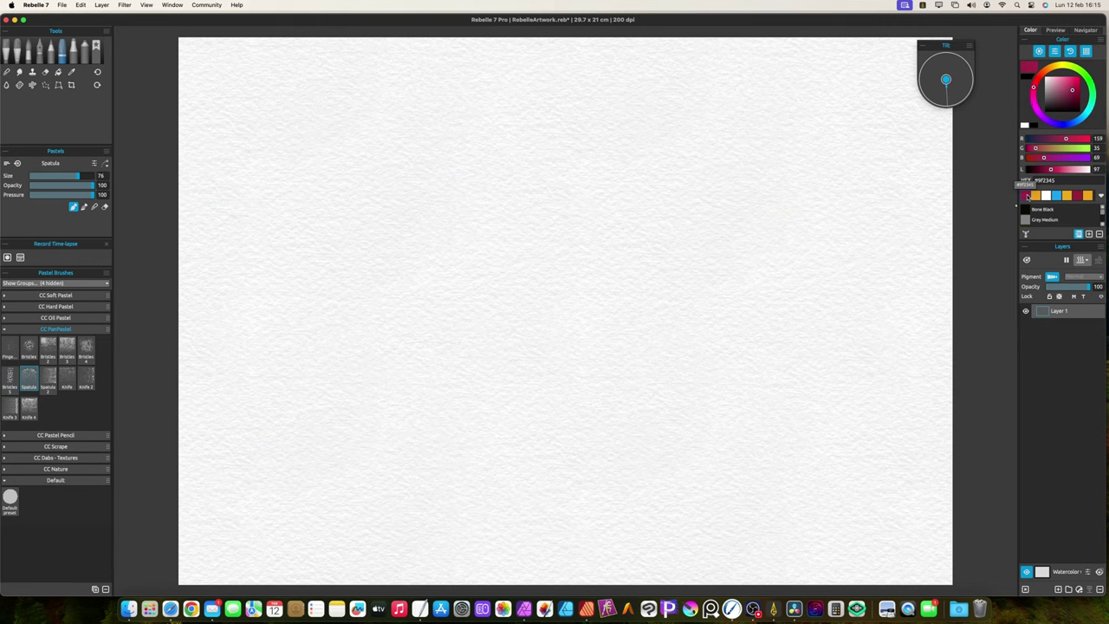
pyautogui.moveTo(234, 268); pyautogui.dragTo(607, 164)
pyautogui.moveTo(381, 381); pyautogui.dragTo(668, 294)
pyautogui.moveTo(485, 399); pyautogui.dragTo(763, 277)
pyautogui.moveTo(694, 200); pyautogui.dragTo(473, 226)
# Add bands, a thin light stroke and a square crimson block with Spatula 2.
pyautogui.click(48, 380)
pyautogui.moveTo(227, 433); pyautogui.dragTo(499, 487)
pyautogui.moveTo(260, 409); pyautogui.dragTo(525, 424)
pyautogui.moveTo(525, 368); pyautogui.dragTo(227, 354)
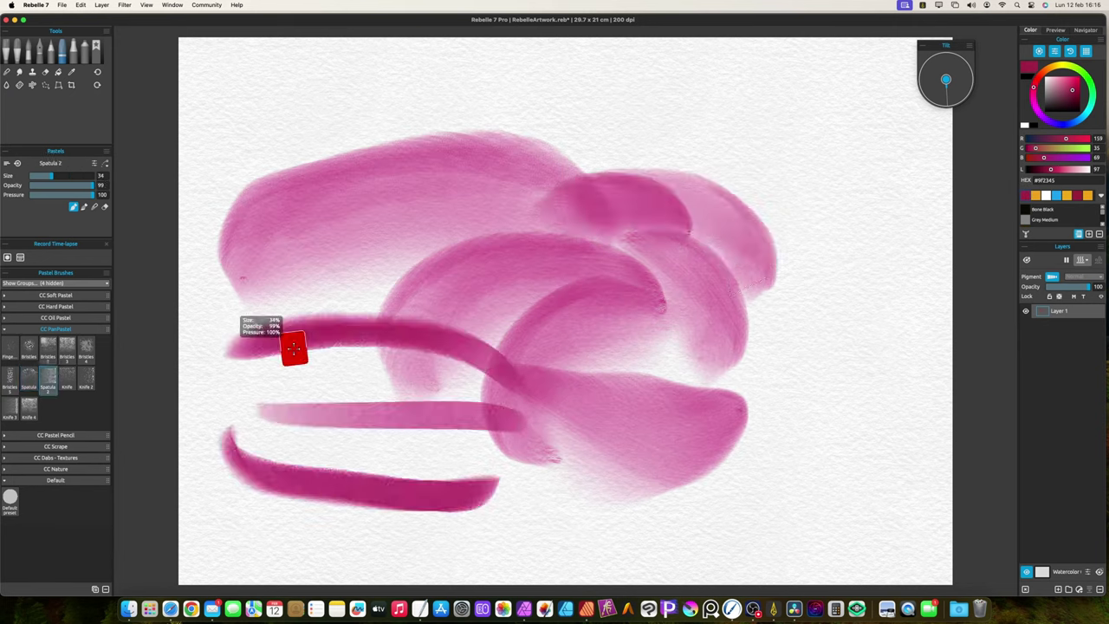
pyautogui.moveTo(398, 329)
pyautogui.mouseDown()
pyautogui.moveTo(536, 368)
pyautogui.moveTo(445, 210)
pyautogui.moveTo(797, 248)
pyautogui.moveTo(743, 124)
pyautogui.moveTo(607, 96)
pyautogui.mouseUp()
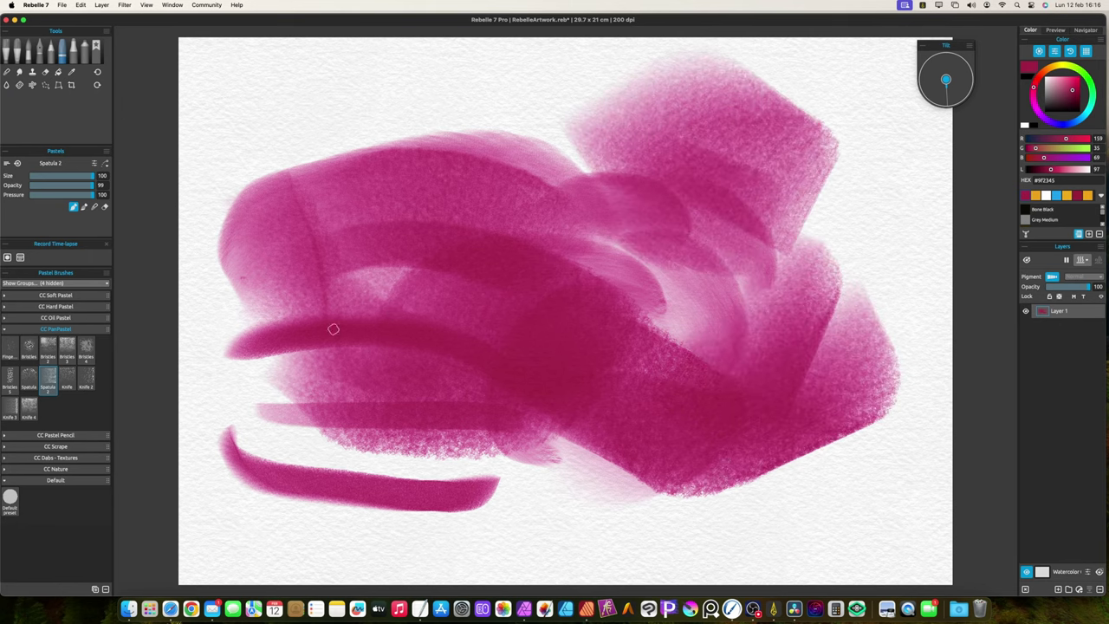
# Clear the canvas and paint test strokes with the Knife and Knife 2 brushes.
pyautogui.press('BackSpace')
pyautogui.click(66, 379)
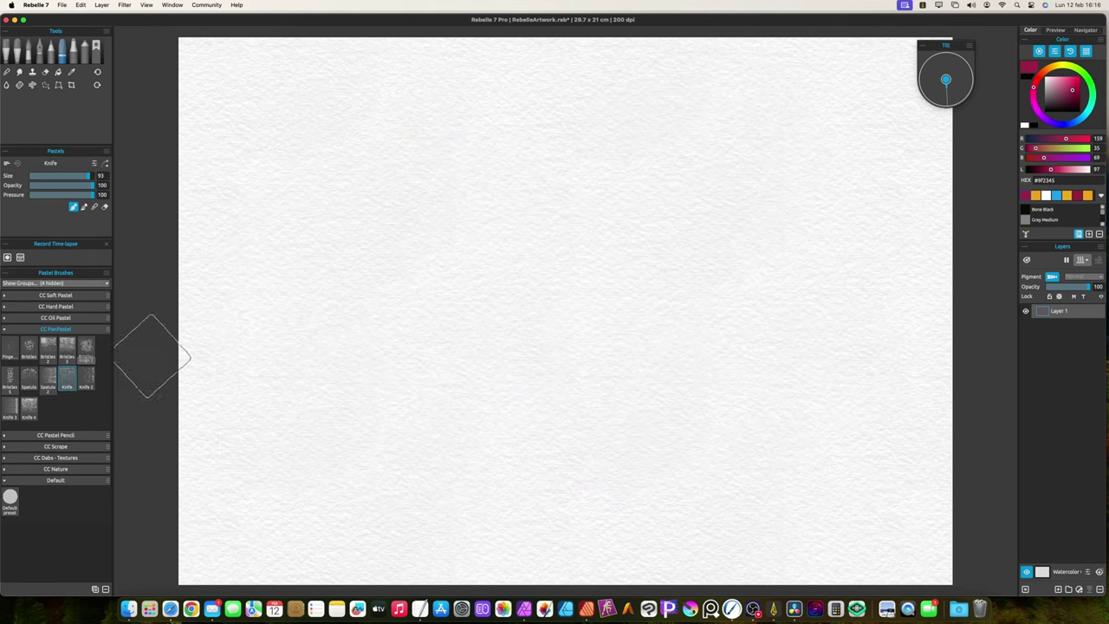
pyautogui.moveTo(208, 113)
pyautogui.mouseDown()
pyautogui.moveTo(324, 148)
pyautogui.moveTo(465, 143)
pyautogui.moveTo(306, 156)
pyautogui.moveTo(289, 188)
pyautogui.moveTo(483, 260)
pyautogui.moveTo(234, 290)
pyautogui.mouseUp()
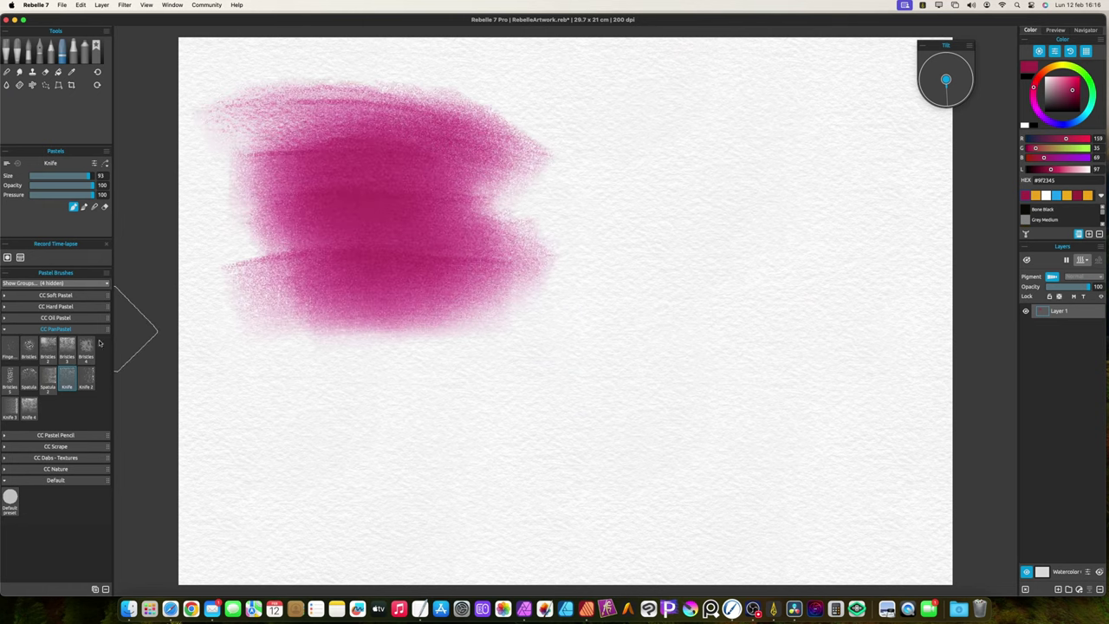
pyautogui.click(86, 379)
pyautogui.moveTo(254, 421)
pyautogui.mouseDown()
pyautogui.moveTo(471, 412)
pyautogui.moveTo(275, 431)
pyautogui.moveTo(379, 479)
pyautogui.moveTo(293, 516)
pyautogui.moveTo(390, 542)
pyautogui.mouseUp()
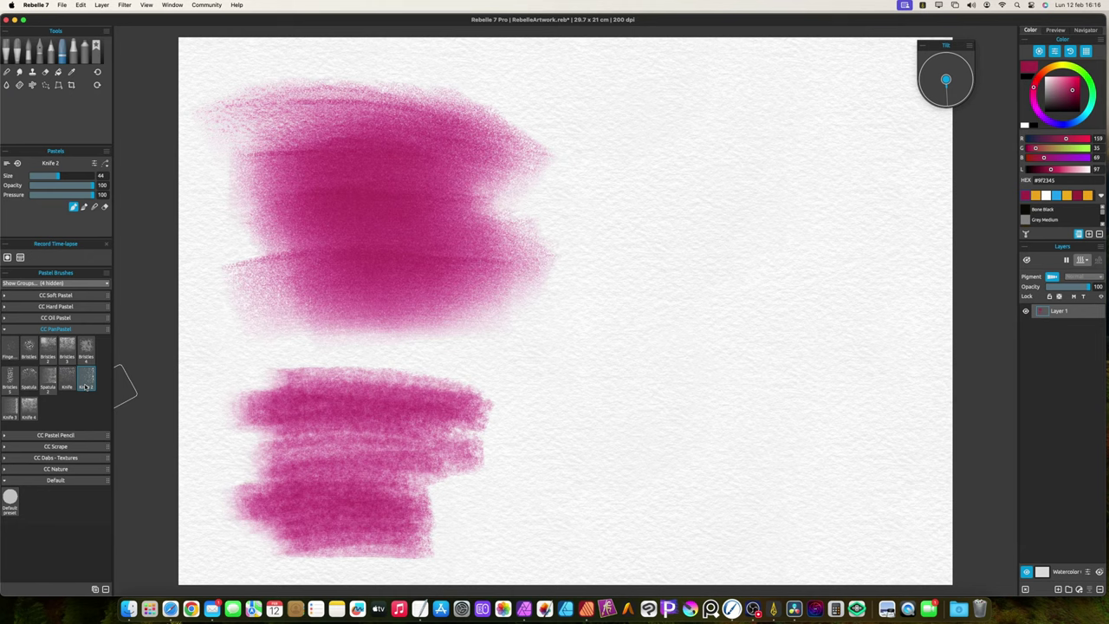
# Paint large strokes with Knife 3 and Knife 4, then wipe the canvas.
pyautogui.click(10, 404)
pyautogui.moveTo(656, 148)
pyautogui.mouseDown()
pyautogui.moveTo(664, 230)
pyautogui.moveTo(566, 306)
pyautogui.mouseUp()
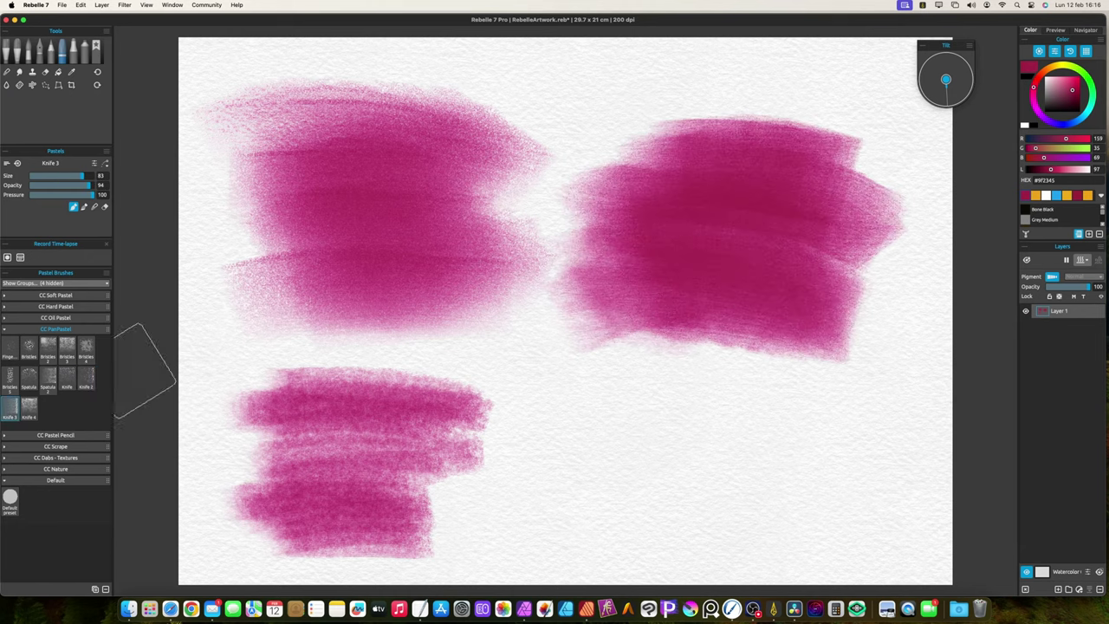
pyautogui.click(28, 406)
pyautogui.moveTo(581, 396)
pyautogui.mouseDown()
pyautogui.moveTo(821, 432)
pyautogui.moveTo(755, 444)
pyautogui.moveTo(723, 470)
pyautogui.moveTo(633, 494)
pyautogui.moveTo(846, 506)
pyautogui.moveTo(874, 466)
pyautogui.moveTo(757, 446)
pyautogui.mouseUp()
pyautogui.press('BackSpace')
# Open the CC Pastel Pencil group and draw thick crimson hatching with the Soft pencil.
pyautogui.click(3, 330)
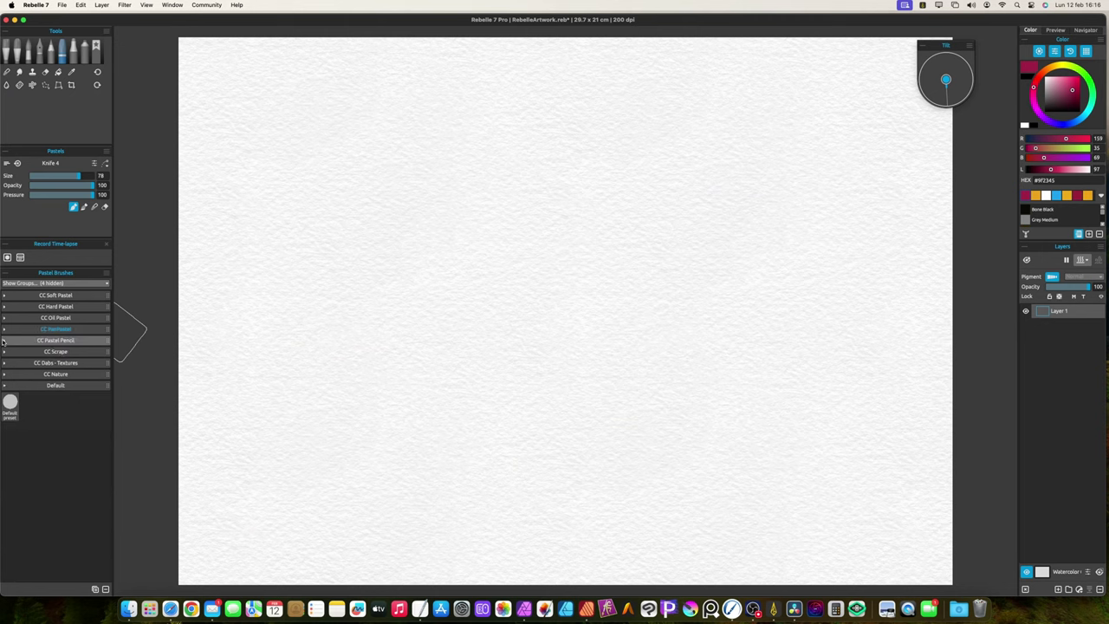
pyautogui.click(4, 340)
pyautogui.click(11, 361)
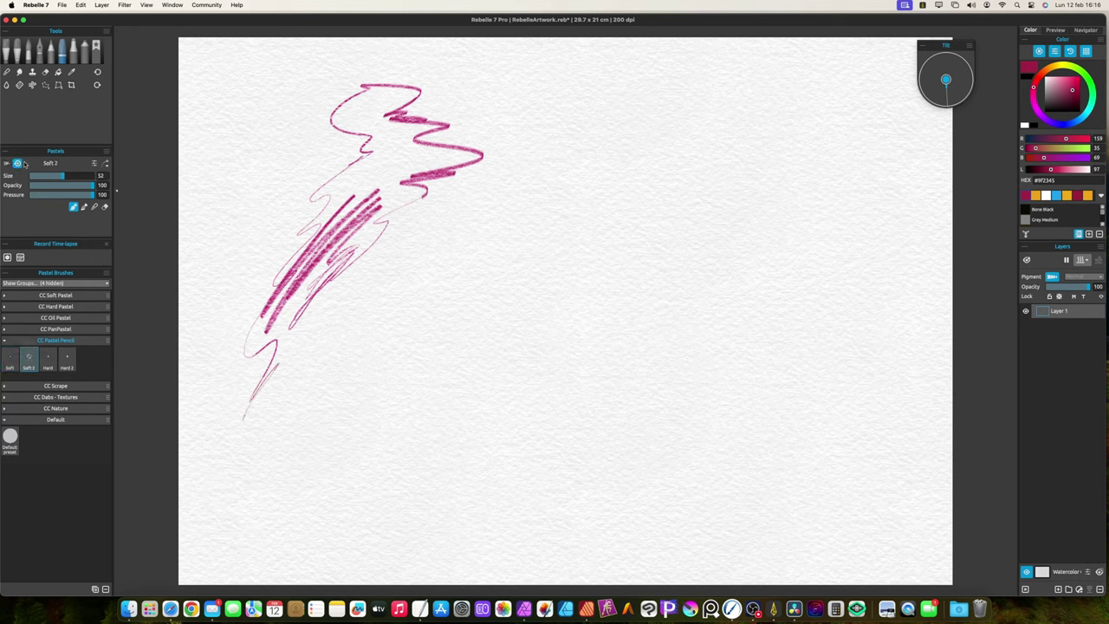
pyautogui.moveTo(427, 277); pyautogui.dragTo(305, 426)
pyautogui.moveTo(310, 416); pyautogui.dragTo(473, 245)
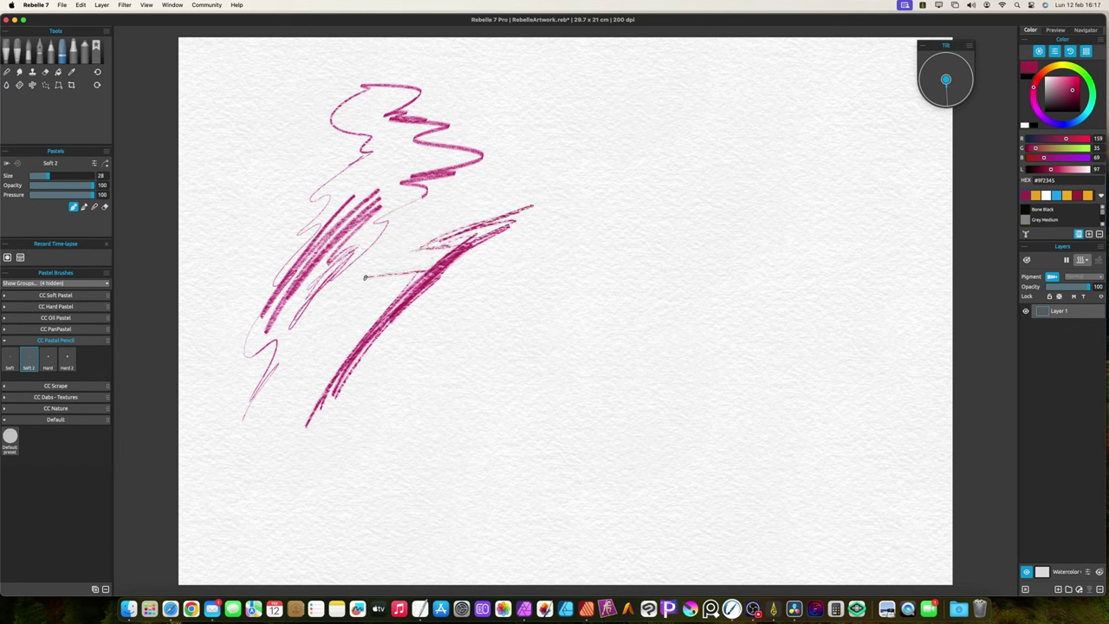
# Add faint hatching near the right sketch with the Hard pastel pencil.
pyautogui.click(54, 358)
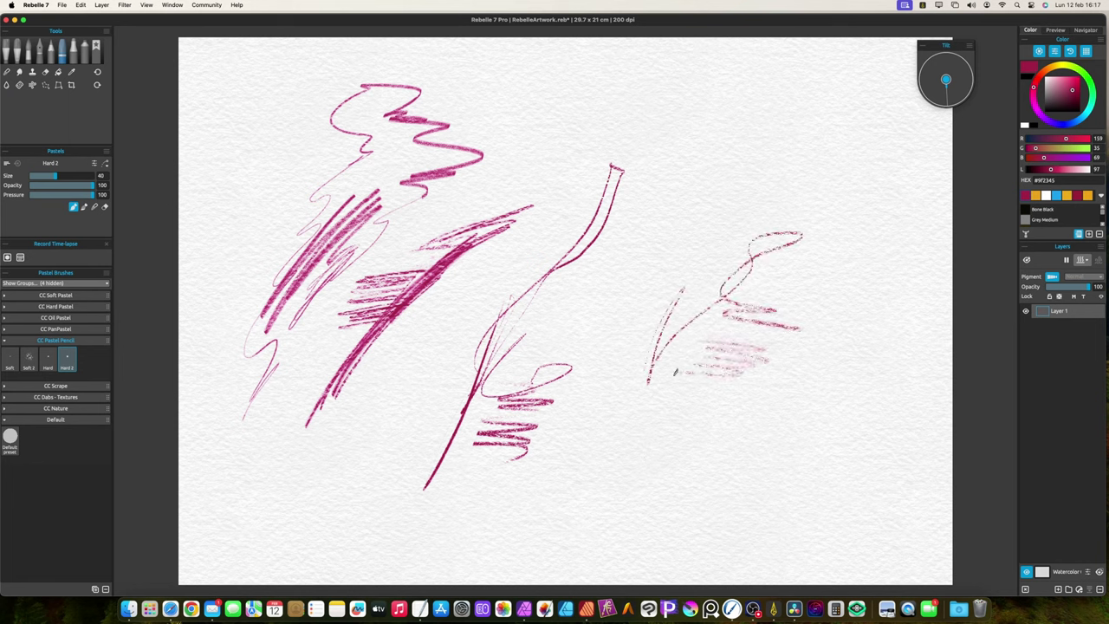
pyautogui.moveTo(675, 373)
pyautogui.mouseDown()
pyautogui.moveTo(679, 403)
pyautogui.moveTo(607, 433)
pyautogui.mouseUp()
pyautogui.moveTo(684, 421); pyautogui.dragTo(624, 460)
# Clear the canvas, open CC Scrape, and paint strokes with Round Eroded 2 and Flat Eroded 1.
pyautogui.press('BackSpace')
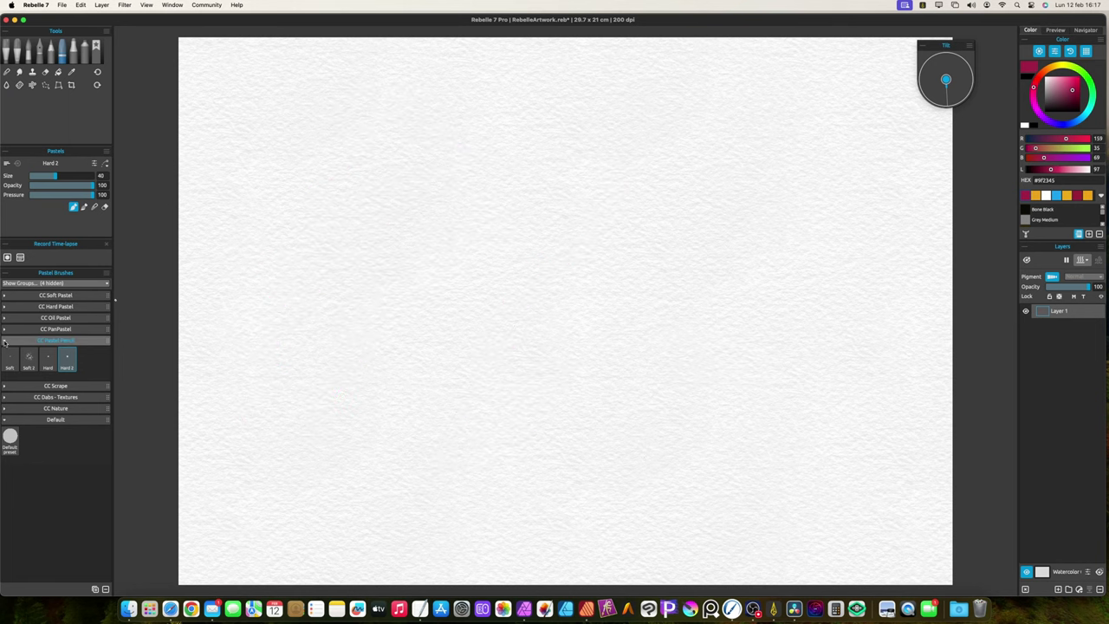
pyautogui.click(5, 342)
pyautogui.click(5, 351)
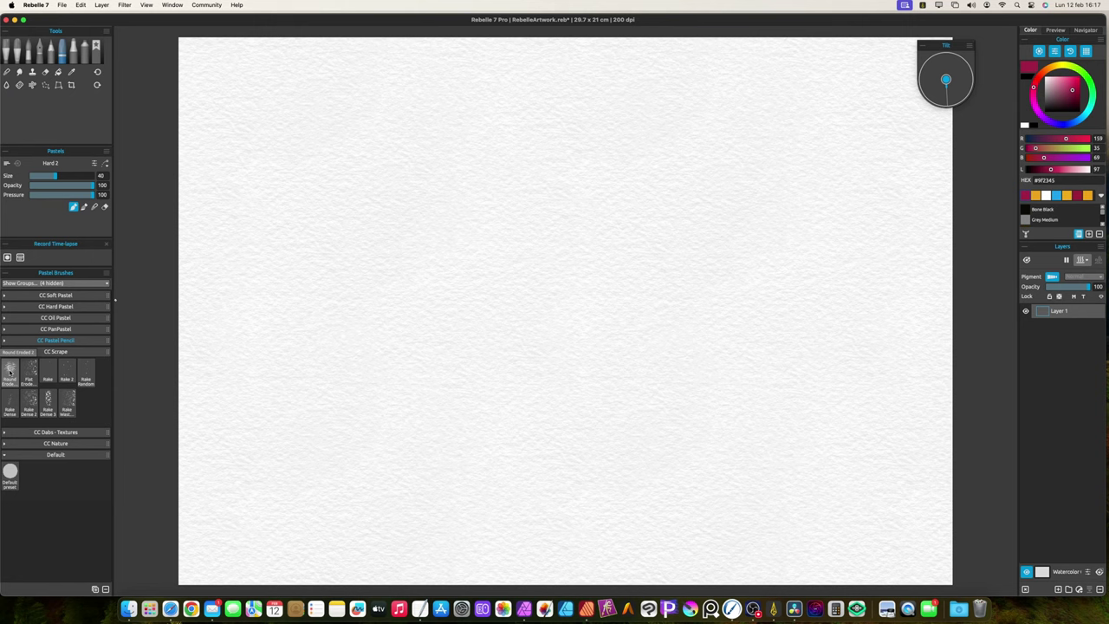
pyautogui.click(11, 373)
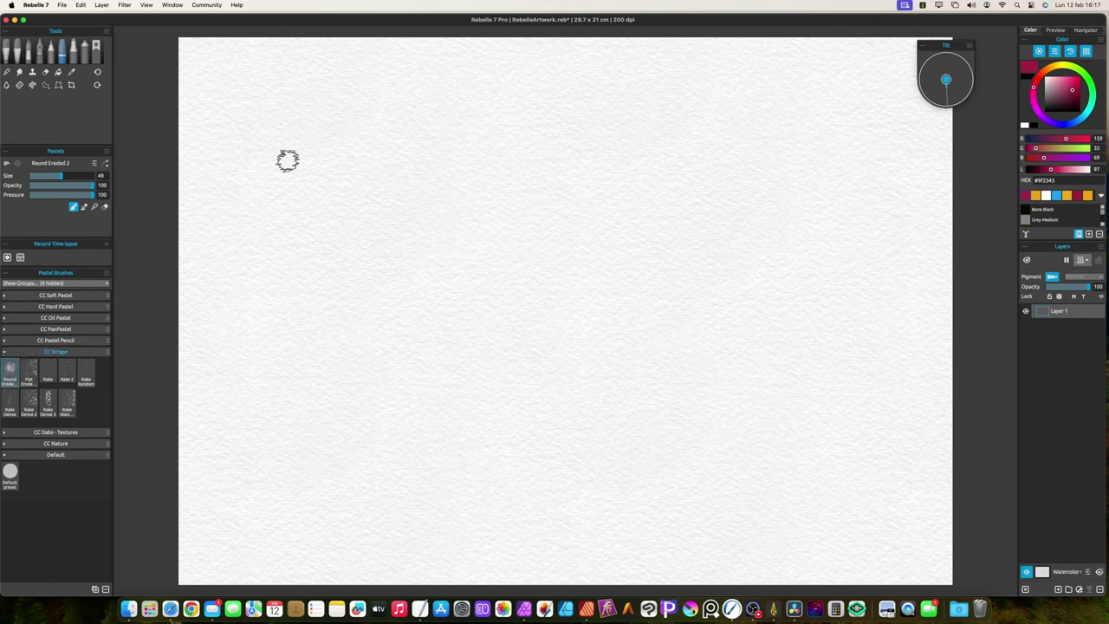
pyautogui.moveTo(332, 141)
pyautogui.mouseDown()
pyautogui.moveTo(533, 123)
pyautogui.moveTo(376, 139)
pyautogui.moveTo(347, 163)
pyautogui.moveTo(585, 163)
pyautogui.moveTo(289, 198)
pyautogui.moveTo(513, 176)
pyautogui.moveTo(360, 198)
pyautogui.moveTo(481, 200)
pyautogui.mouseUp()
pyautogui.click(29, 373)
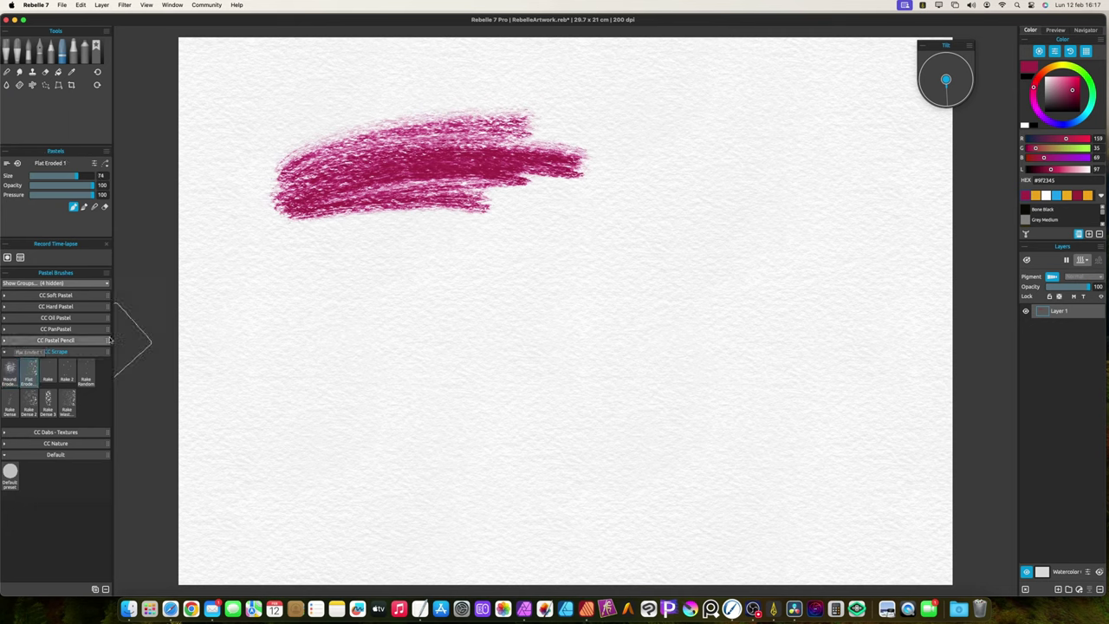
pyautogui.moveTo(295, 278)
pyautogui.mouseDown()
pyautogui.moveTo(475, 291)
pyautogui.moveTo(459, 339)
pyautogui.moveTo(347, 372)
pyautogui.moveTo(275, 361)
pyautogui.mouseUp()
# Scrape pigment out of the lower stroke using Flat Eroded 1 at size 42.
pyautogui.click(48, 372)
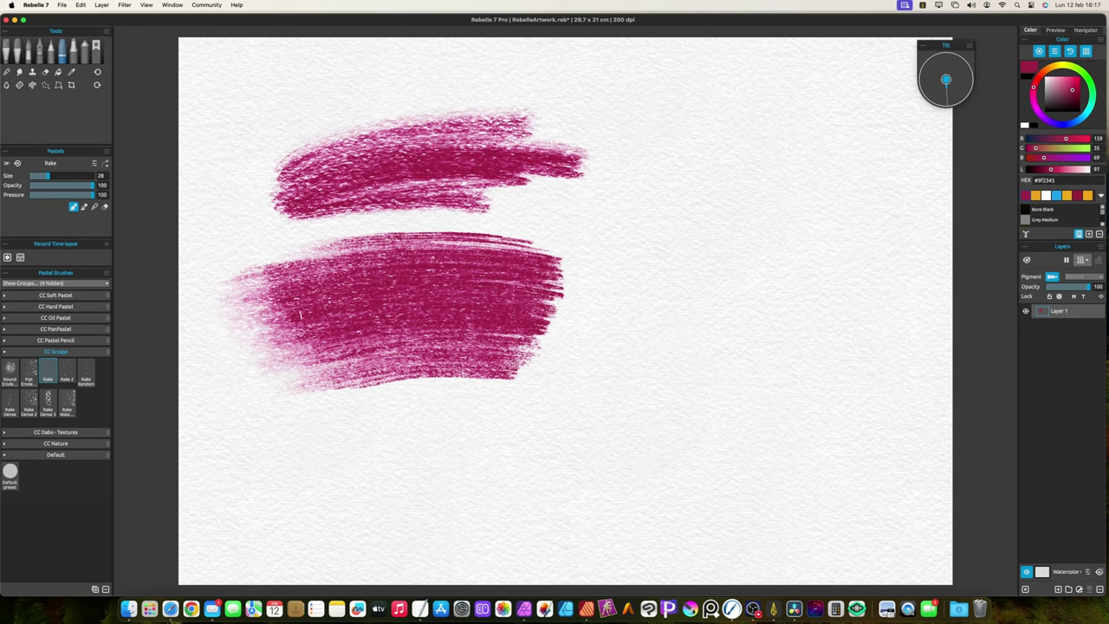
pyautogui.click(30, 373)
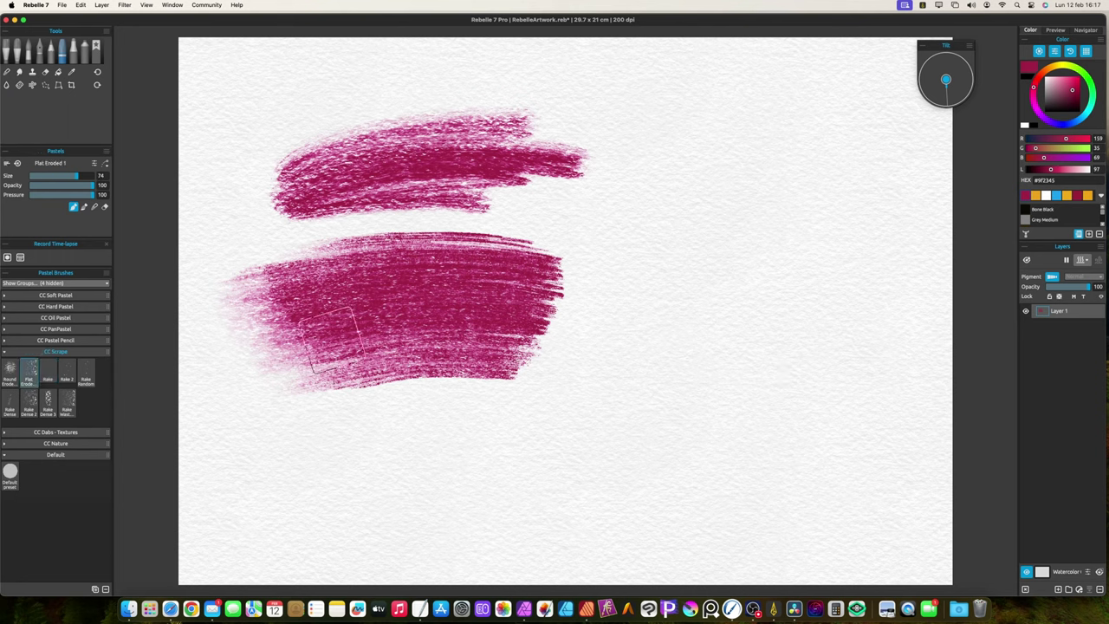
pyautogui.press('[')
pyautogui.press('[')
pyautogui.press('[')
pyautogui.press('[')
pyautogui.moveTo(338, 295)
pyautogui.mouseDown()
pyautogui.moveTo(512, 299)
pyautogui.moveTo(320, 291)
pyautogui.moveTo(329, 278)
pyautogui.moveTo(457, 285)
pyautogui.moveTo(503, 321)
pyautogui.moveTo(373, 342)
pyautogui.moveTo(490, 330)
pyautogui.moveTo(363, 299)
pyautogui.moveTo(251, 312)
pyautogui.moveTo(373, 334)
pyautogui.moveTo(256, 329)
pyautogui.moveTo(355, 325)
pyautogui.mouseUp()
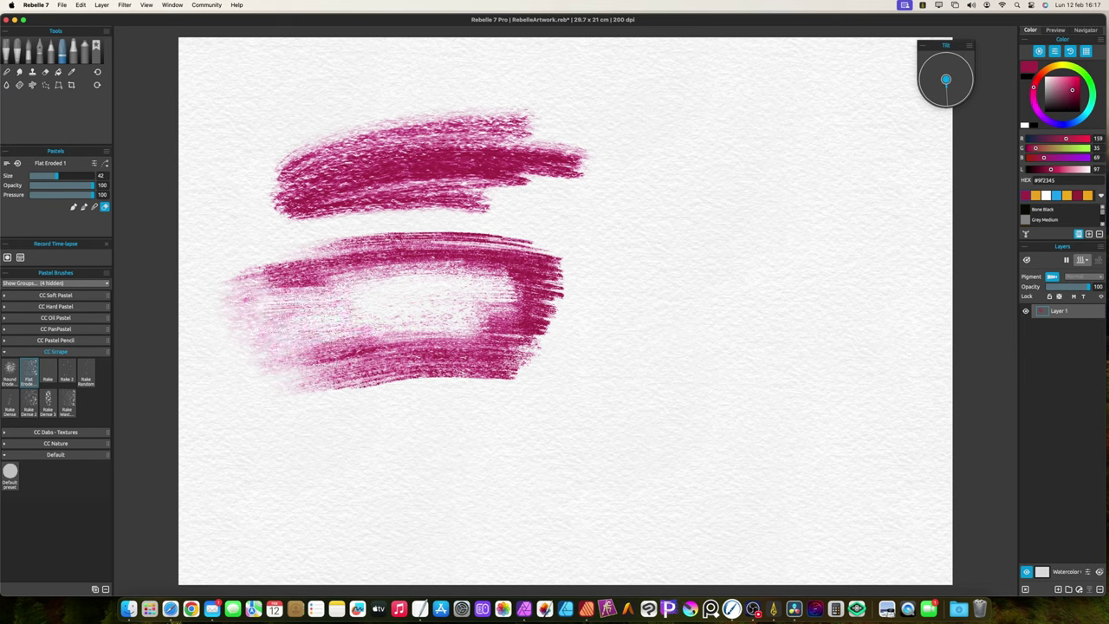
# Clear the canvas and paint parallel and curved strokes with the Rake brush.
pyautogui.click(48, 375)
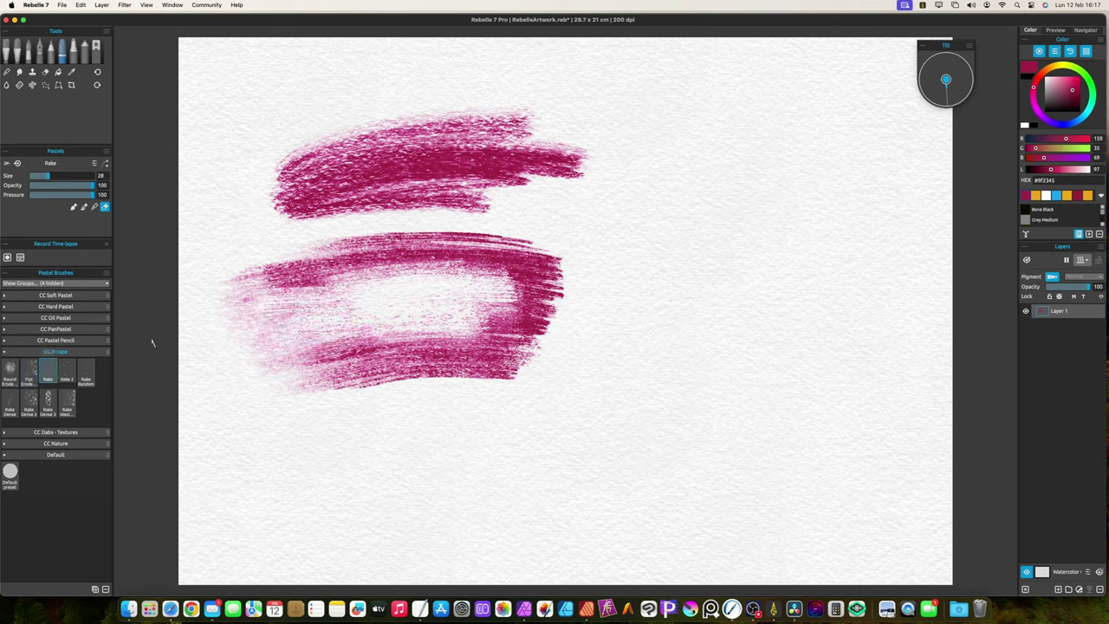
pyautogui.press('BackSpace')
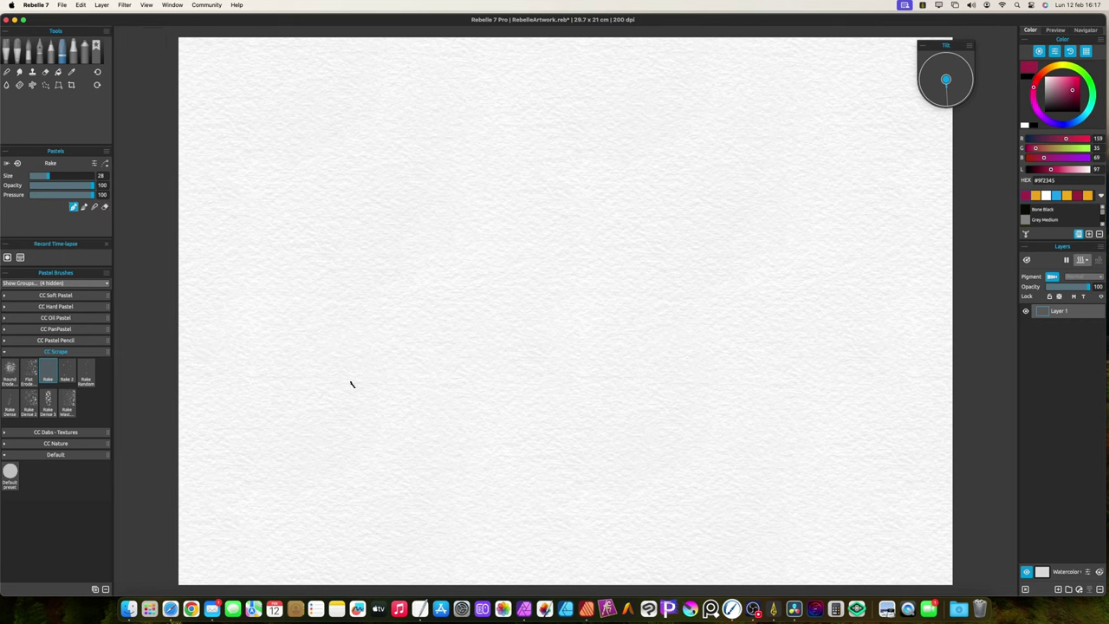
pyautogui.moveTo(317, 397)
pyautogui.mouseDown()
pyautogui.moveTo(381, 234)
pyautogui.moveTo(349, 255)
pyautogui.mouseUp()
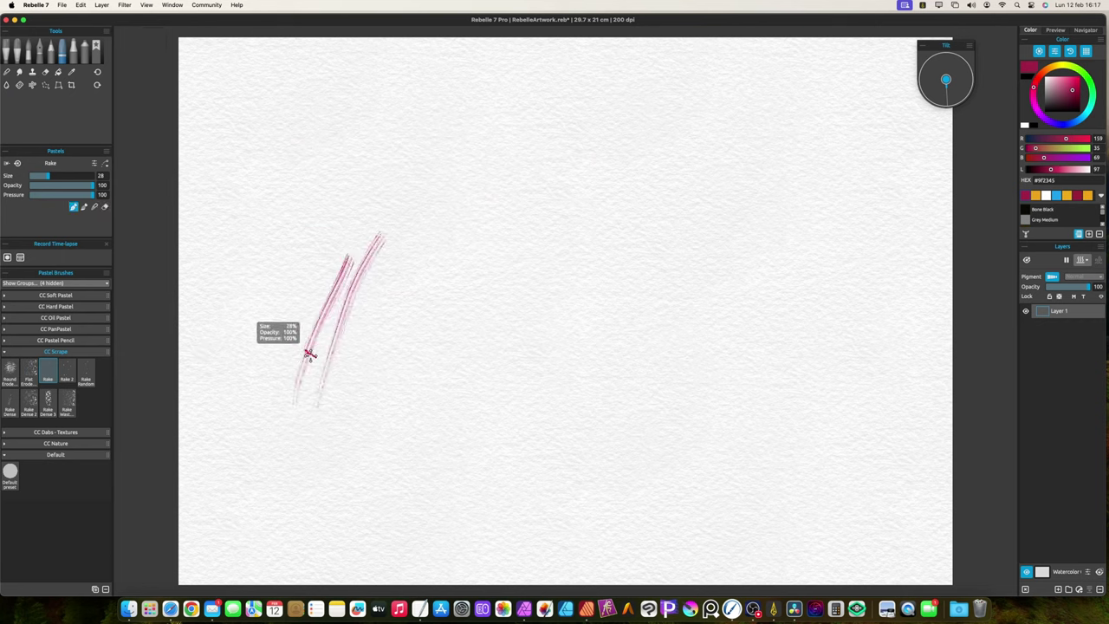
pyautogui.moveTo(257, 400); pyautogui.dragTo(373, 233)
pyautogui.moveTo(277, 351); pyautogui.dragTo(438, 217)
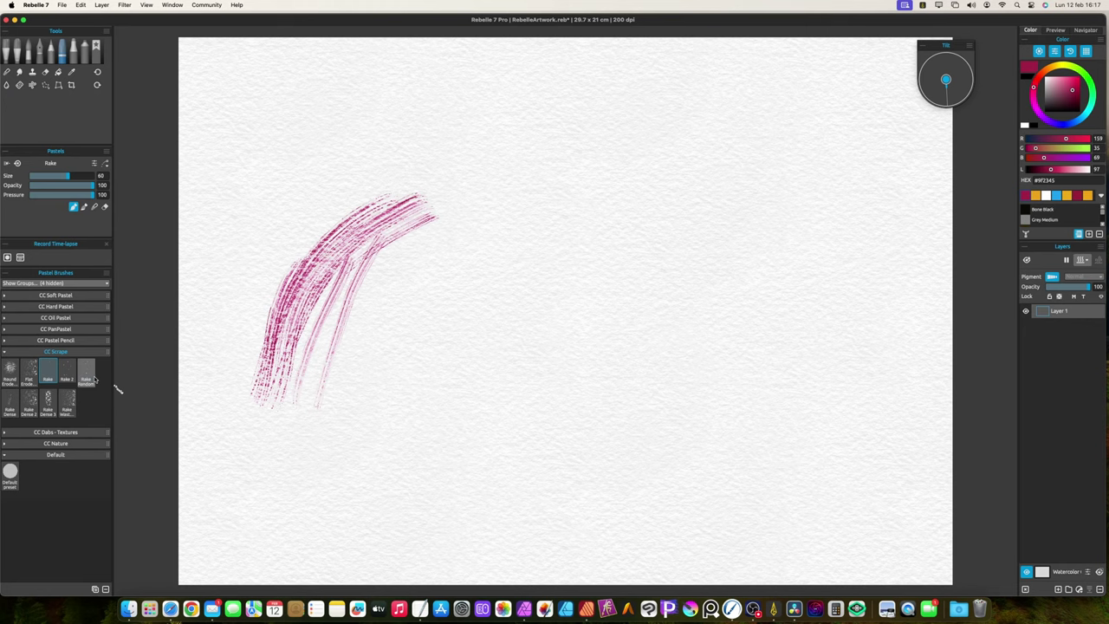
# Paint a wide Rake 2 stroke and curving Rake Random strokes.
pyautogui.click(67, 379)
pyautogui.moveTo(374, 412)
pyautogui.mouseDown()
pyautogui.moveTo(537, 250)
pyautogui.moveTo(526, 446)
pyautogui.mouseUp()
pyautogui.click(86, 378)
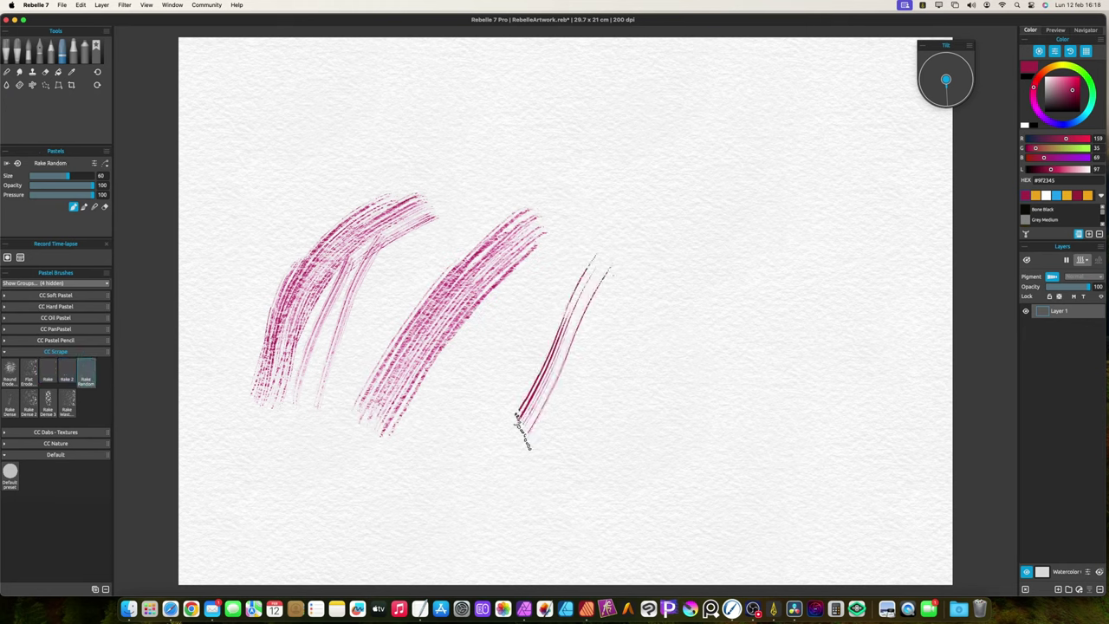
pyautogui.moveTo(607, 268)
pyautogui.mouseDown()
pyautogui.moveTo(537, 463)
pyautogui.moveTo(693, 273)
pyautogui.mouseUp()
# Paint a broad top stroke and five dense upper-right strokes with Rake Dense 2.
pyautogui.click(29, 401)
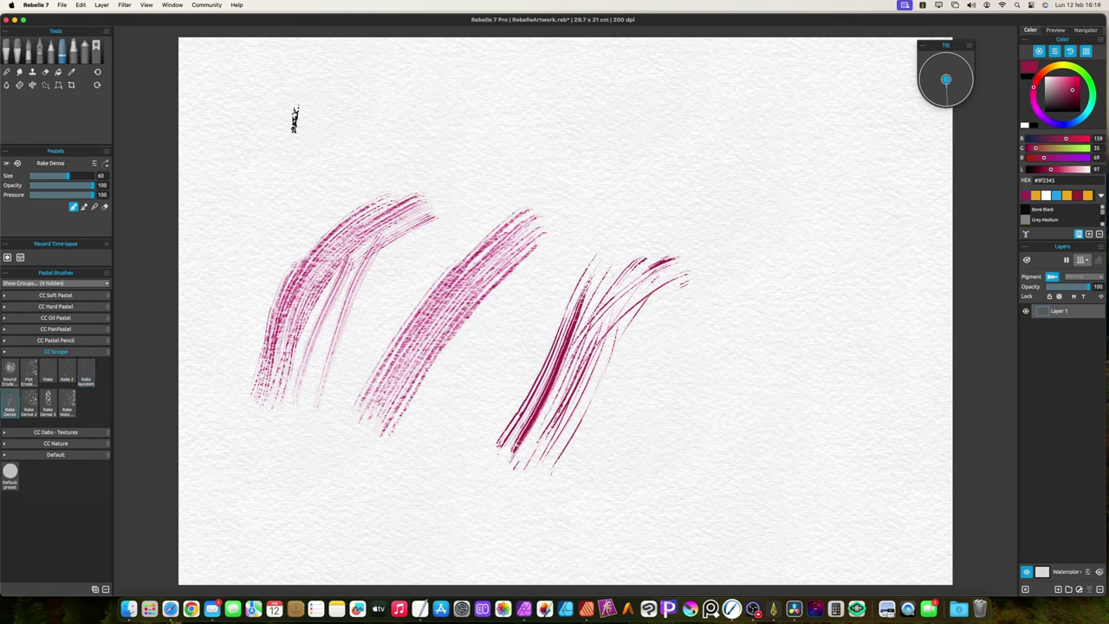
pyautogui.moveTo(294, 114)
pyautogui.mouseDown()
pyautogui.moveTo(526, 156)
pyautogui.moveTo(203, 230)
pyautogui.mouseUp()
pyautogui.moveTo(616, 93); pyautogui.dragTo(814, 139)
pyautogui.moveTo(643, 119); pyautogui.dragTo(893, 230)
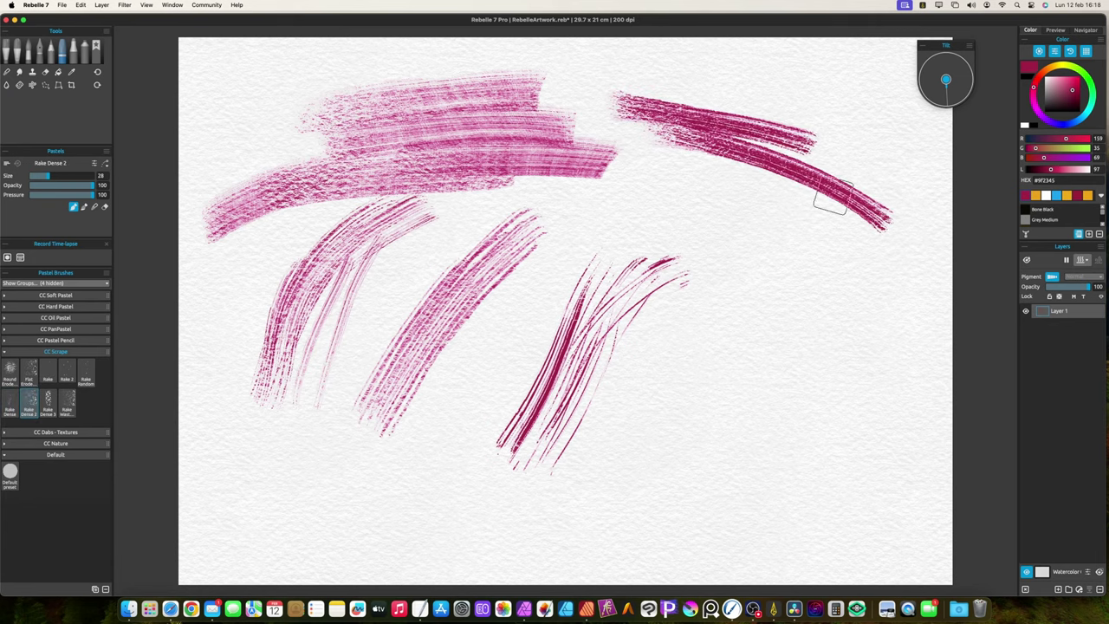
pyautogui.moveTo(707, 158); pyautogui.dragTo(897, 260)
pyautogui.moveTo(669, 177); pyautogui.dragTo(858, 278)
pyautogui.moveTo(698, 213); pyautogui.dragTo(880, 325)
# Paint broad middle strokes with Rake Dense 3 and a leaf shape with Rake Wasted 3.
pyautogui.click(48, 401)
pyautogui.moveTo(732, 312)
pyautogui.mouseDown()
pyautogui.moveTo(595, 470)
pyautogui.moveTo(508, 454)
pyautogui.mouseUp()
pyautogui.click(67, 402)
pyautogui.moveTo(736, 503); pyautogui.dragTo(862, 360)
pyautogui.moveTo(801, 408)
pyautogui.mouseDown()
pyautogui.moveTo(745, 451)
pyautogui.moveTo(685, 407)
pyautogui.mouseUp()
# Clear the canvas, open CC Dabs - Textures, and lay magenta splats with Splat Builder.
pyautogui.press('BackSpace')
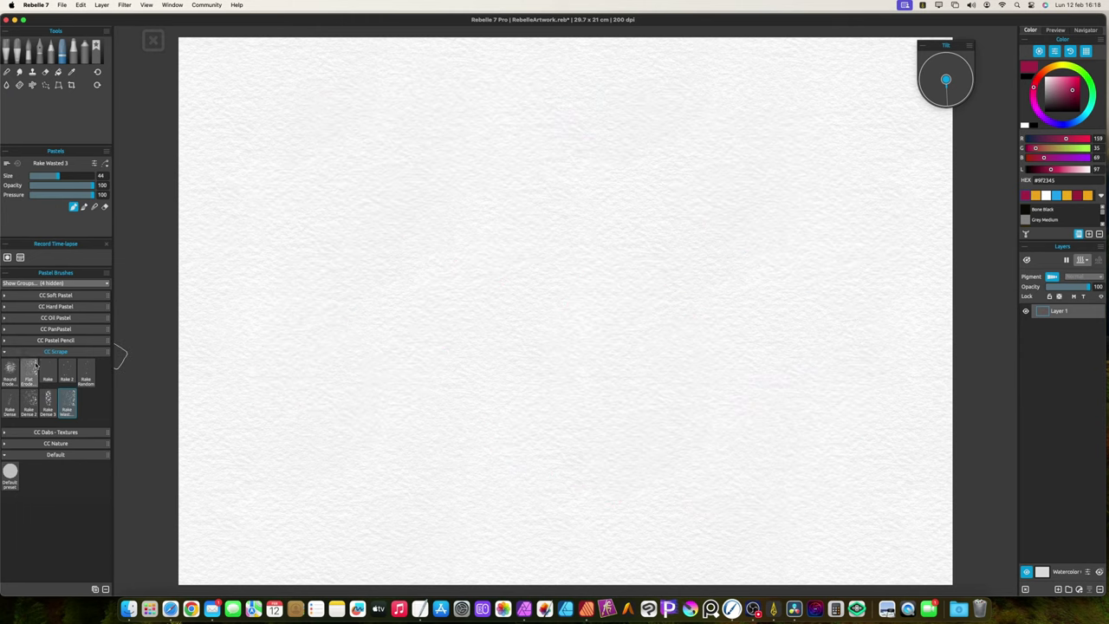
pyautogui.click(5, 353)
pyautogui.click(5, 362)
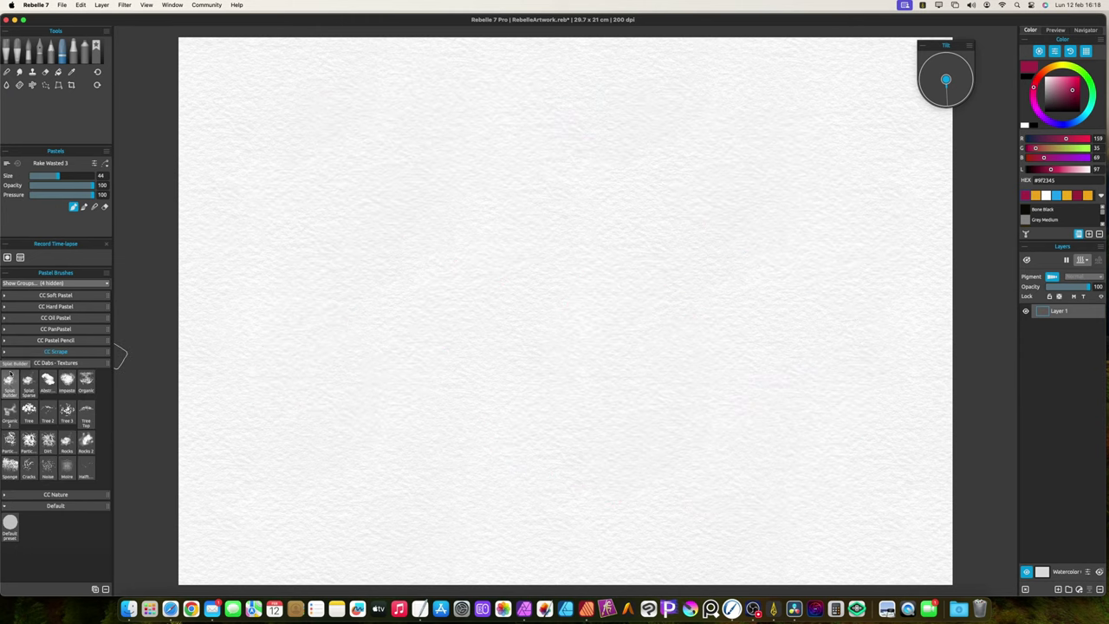
pyautogui.click(9, 387)
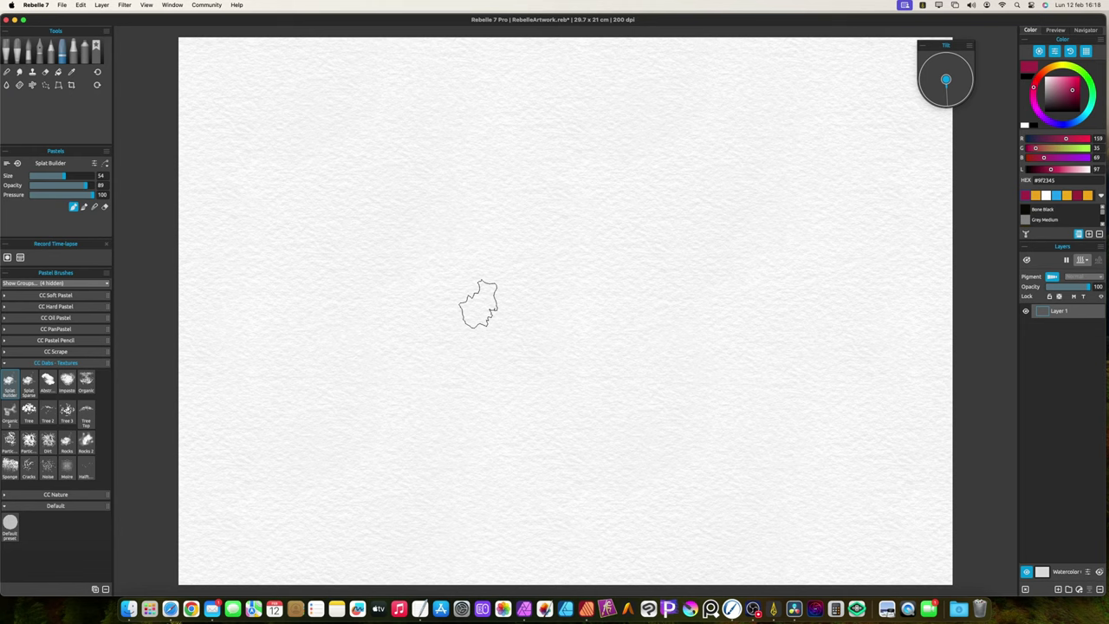
pyautogui.moveTo(478, 304)
pyautogui.mouseDown()
pyautogui.moveTo(520, 329)
pyautogui.moveTo(485, 277)
pyautogui.moveTo(390, 260)
pyautogui.moveTo(260, 312)
pyautogui.moveTo(338, 390)
pyautogui.moveTo(408, 364)
pyautogui.moveTo(450, 373)
pyautogui.mouseUp()
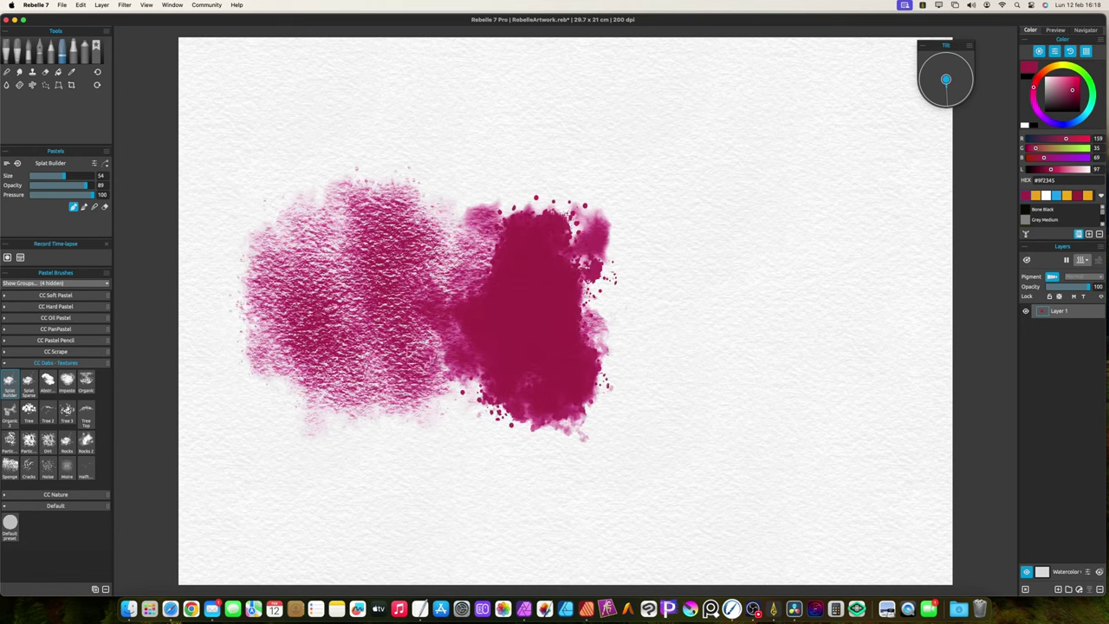
# Paint and blend orange over the magenta splat, shrinking the brush to size 24.
pyautogui.click(1034, 196)
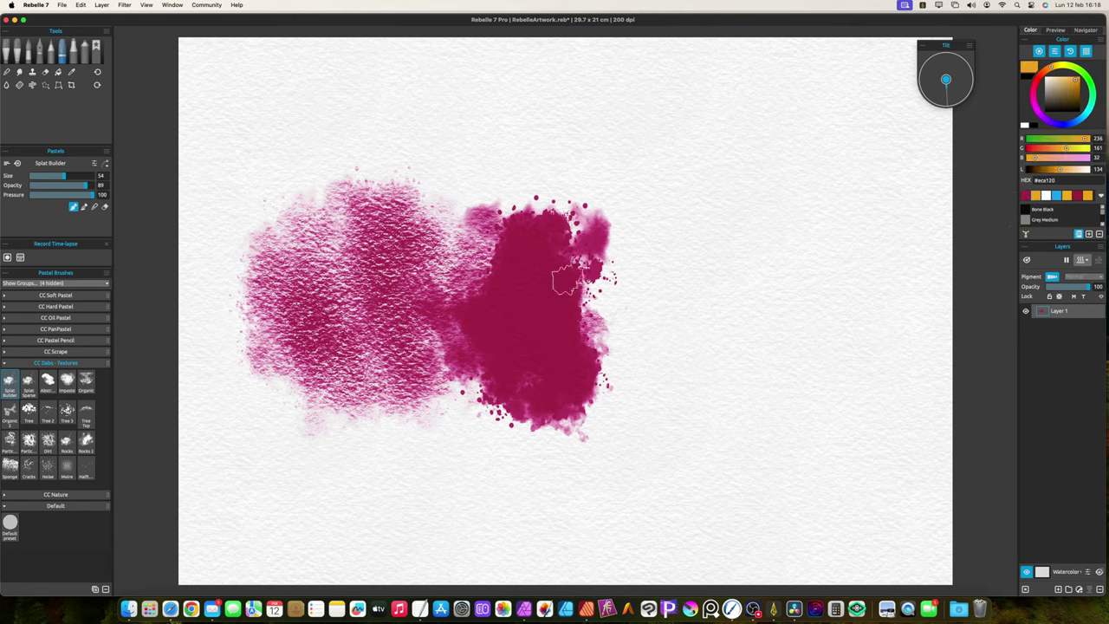
pyautogui.moveTo(486, 338)
pyautogui.mouseDown()
pyautogui.moveTo(409, 368)
pyautogui.moveTo(430, 314)
pyautogui.moveTo(483, 360)
pyautogui.moveTo(491, 325)
pyautogui.moveTo(417, 299)
pyautogui.moveTo(287, 381)
pyautogui.moveTo(244, 334)
pyautogui.mouseUp()
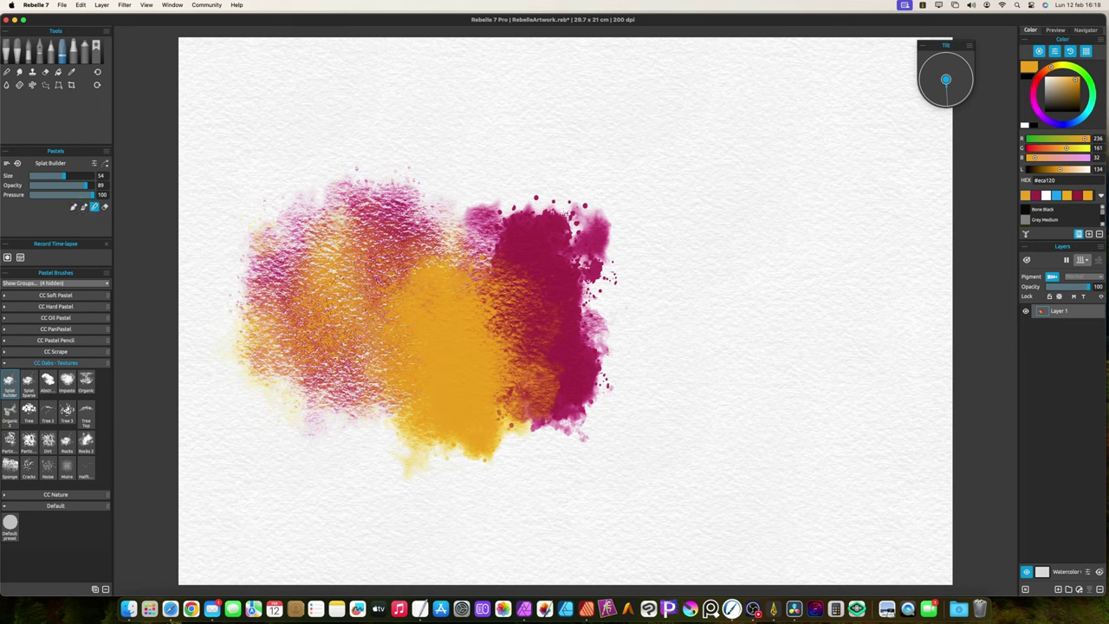
pyautogui.moveTo(416, 321); pyautogui.dragTo(364, 204)
pyautogui.press('[')
pyautogui.press('[')
pyautogui.press('[')
pyautogui.moveTo(464, 256); pyautogui.dragTo(520, 195)
pyautogui.moveTo(438, 227)
pyautogui.mouseDown()
pyautogui.moveTo(425, 199)
pyautogui.moveTo(443, 247)
pyautogui.moveTo(524, 316)
pyautogui.mouseUp()
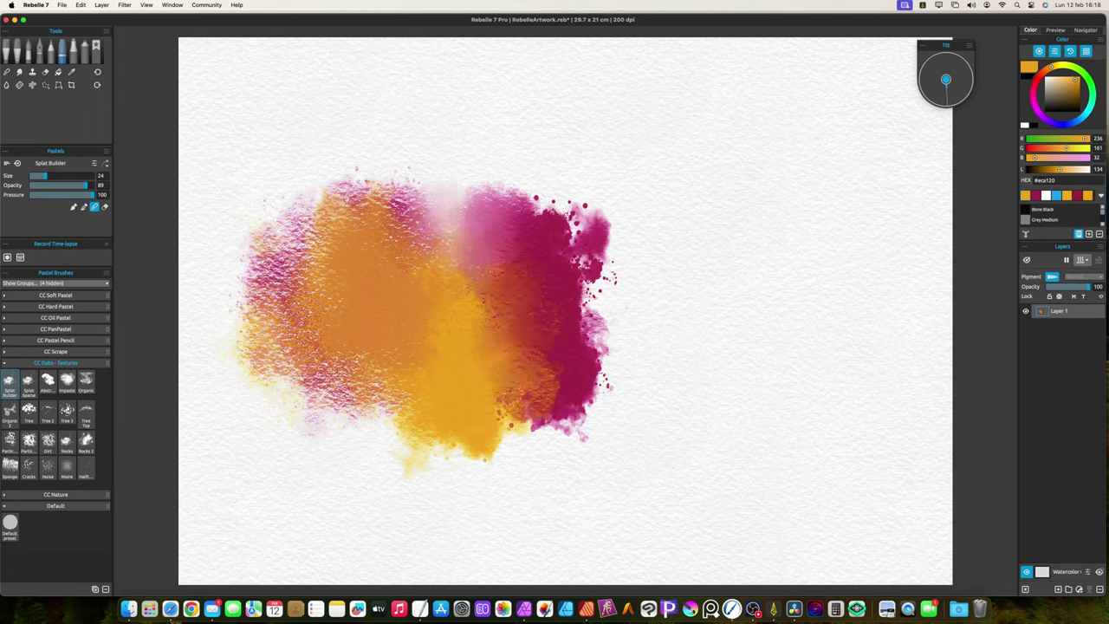
pyautogui.moveTo(455, 444)
pyautogui.mouseDown()
pyautogui.moveTo(409, 448)
pyautogui.moveTo(352, 378)
pyautogui.moveTo(315, 446)
pyautogui.mouseUp()
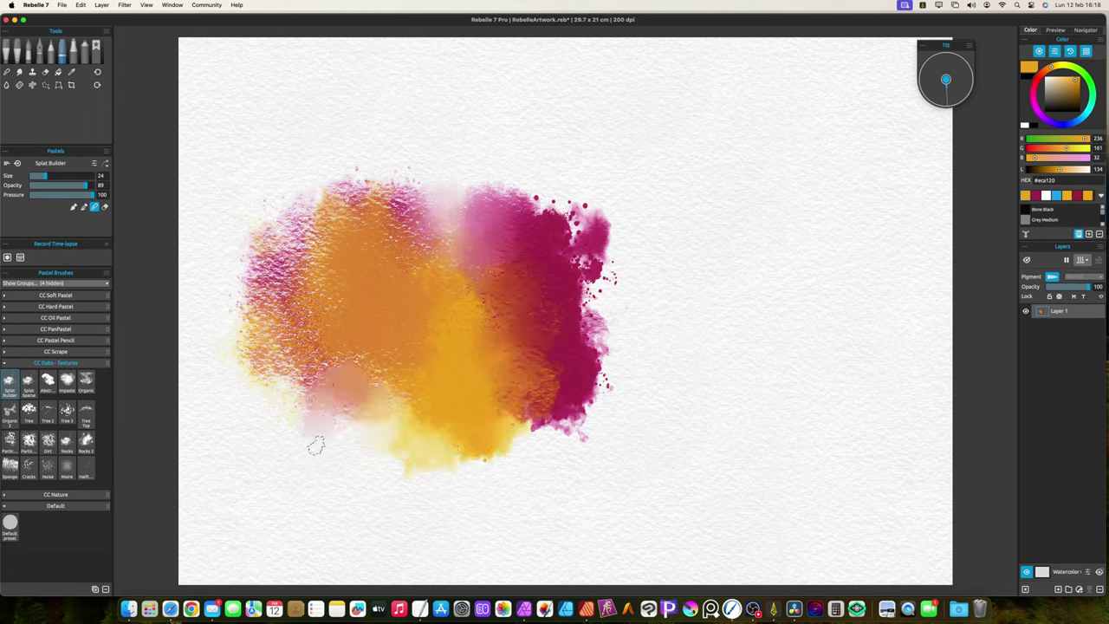
# Try Splat Sparse in crimson, then paint a large crimson Abstract stroke on a cleared canvas.
pyautogui.press('BackSpace')
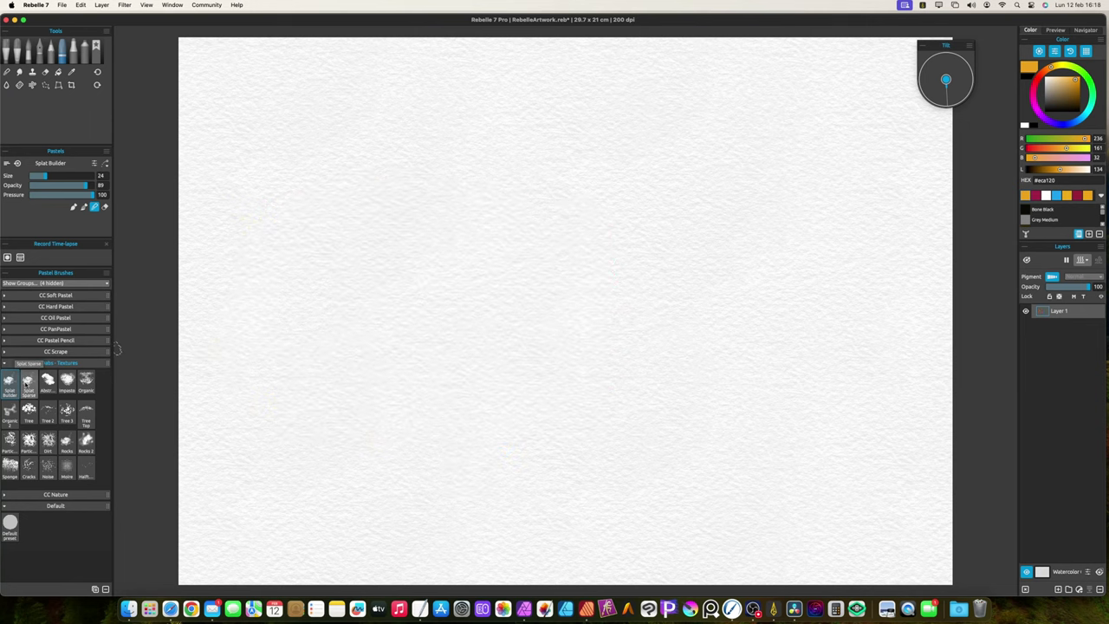
pyautogui.click(28, 383)
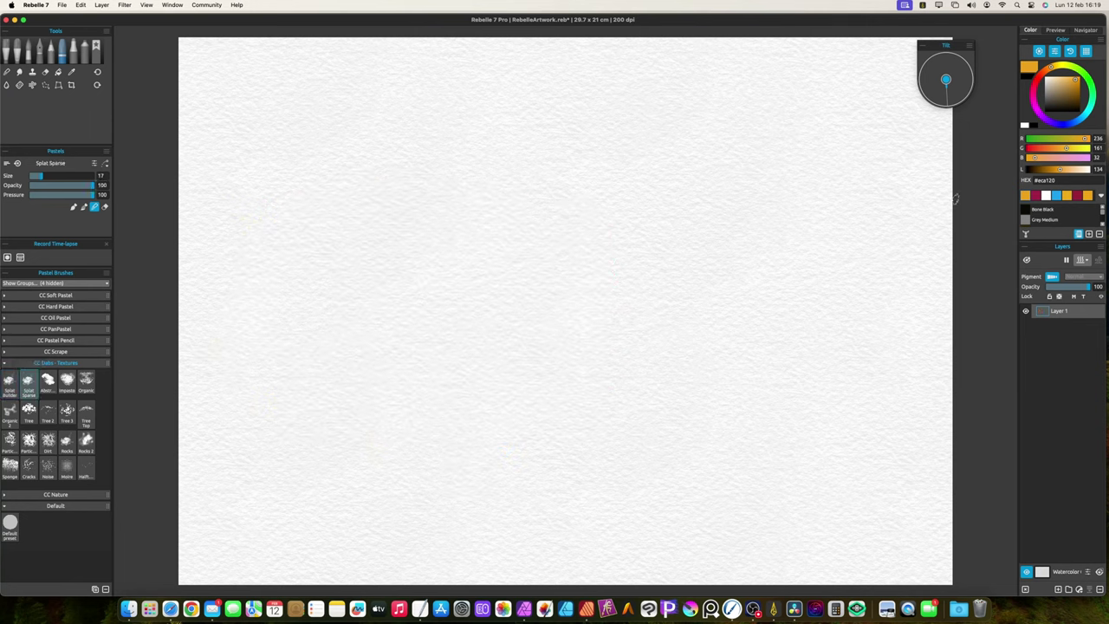
pyautogui.click(1035, 196)
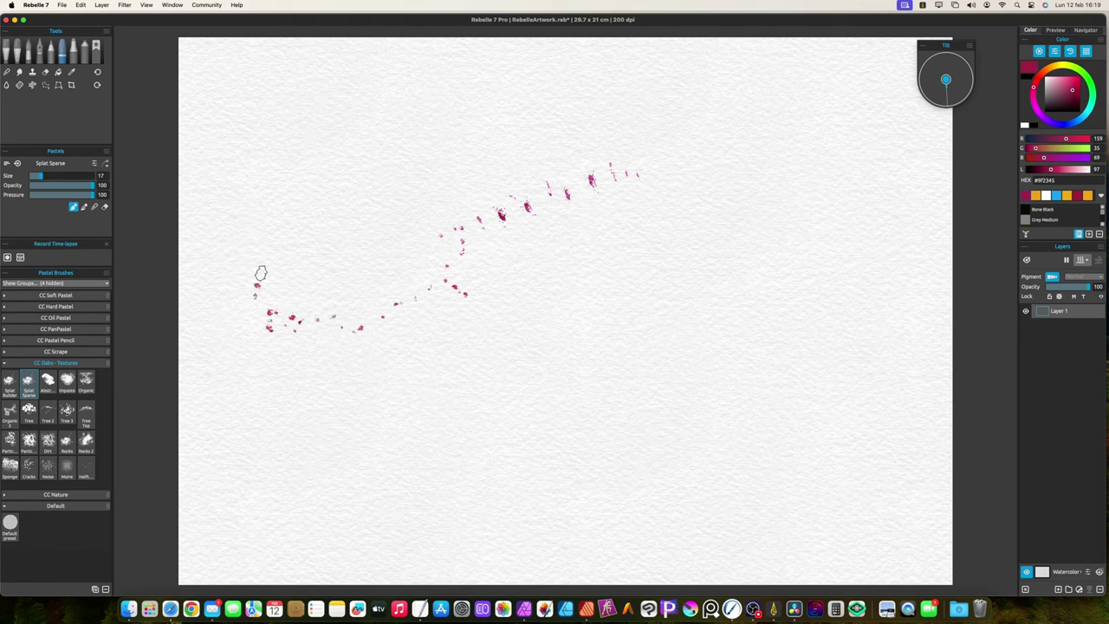
pyautogui.press('BackSpace')
pyautogui.click(48, 383)
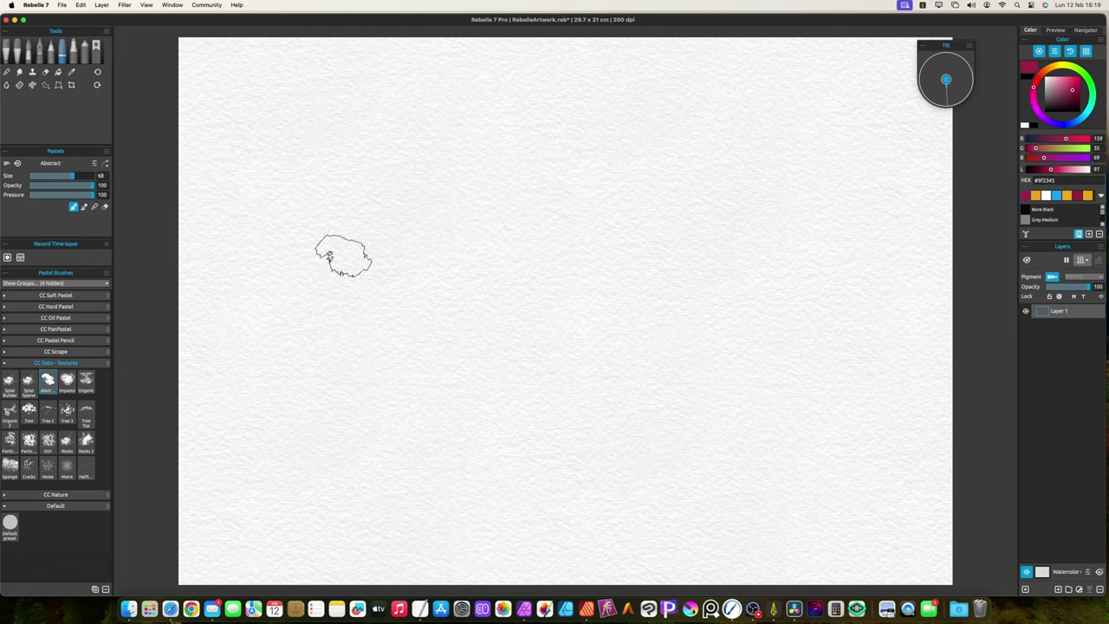
pyautogui.moveTo(344, 256)
pyautogui.mouseDown()
pyautogui.moveTo(406, 214)
pyautogui.moveTo(419, 227)
pyautogui.moveTo(384, 258)
pyautogui.moveTo(300, 291)
pyautogui.moveTo(292, 346)
pyautogui.moveTo(323, 382)
pyautogui.moveTo(354, 364)
pyautogui.moveTo(384, 318)
pyautogui.moveTo(416, 350)
pyautogui.mouseUp()
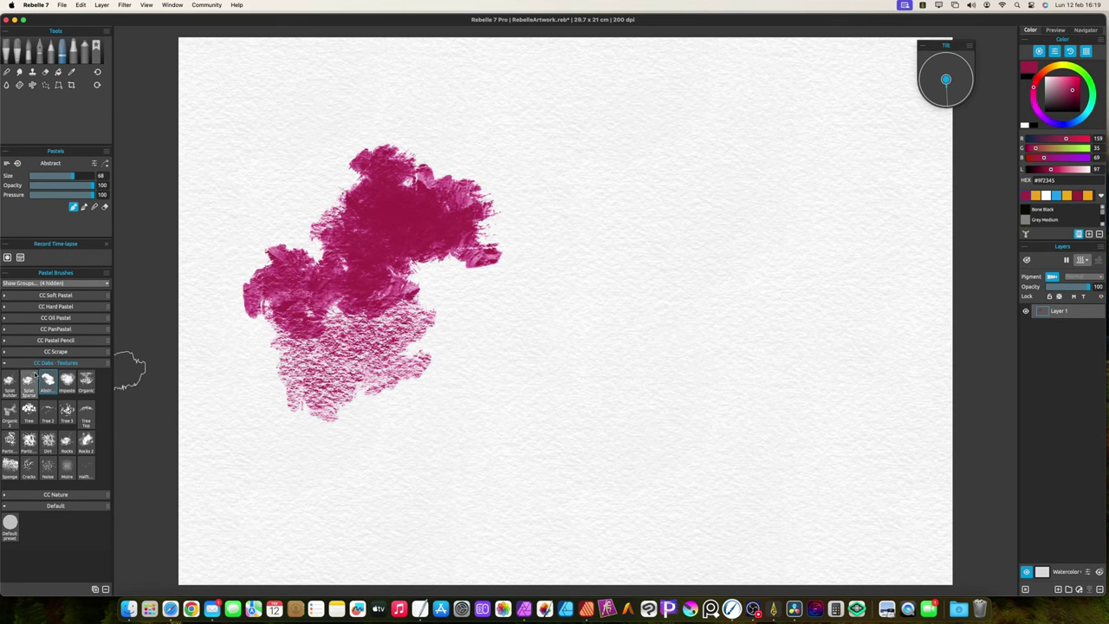
# Clear the canvas and paint a large crimson Impasto stroke.
pyautogui.press('BackSpace')
pyautogui.click(67, 381)
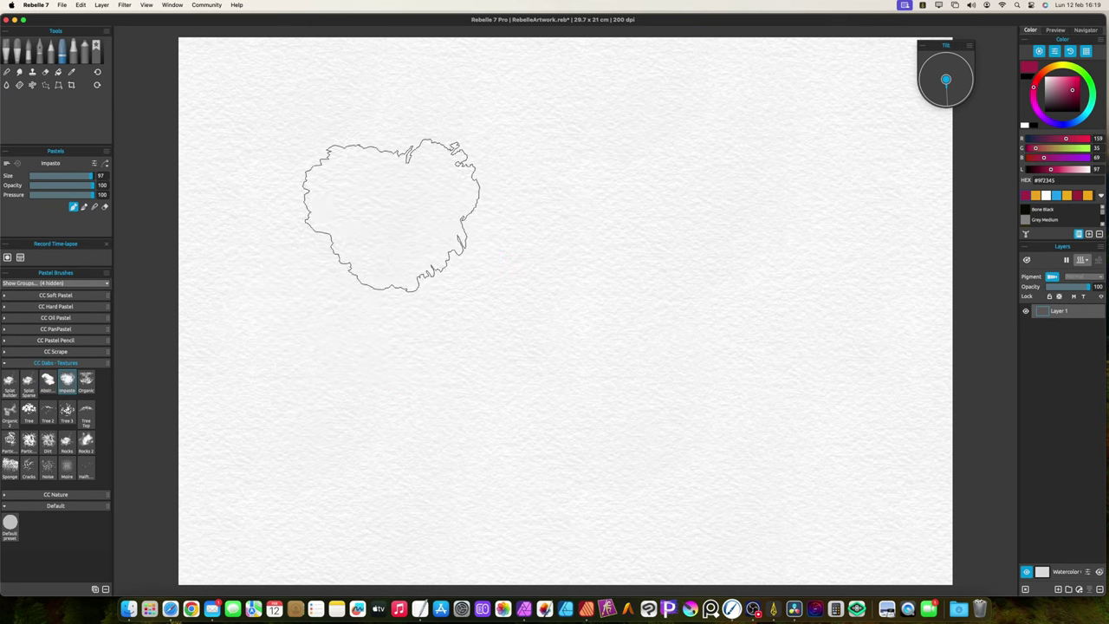
pyautogui.moveTo(384, 211)
pyautogui.mouseDown()
pyautogui.moveTo(312, 279)
pyautogui.moveTo(407, 356)
pyautogui.moveTo(511, 382)
pyautogui.moveTo(531, 349)
pyautogui.moveTo(526, 293)
pyautogui.moveTo(580, 217)
pyautogui.moveTo(685, 223)
pyautogui.moveTo(659, 251)
pyautogui.moveTo(510, 314)
pyautogui.mouseUp()
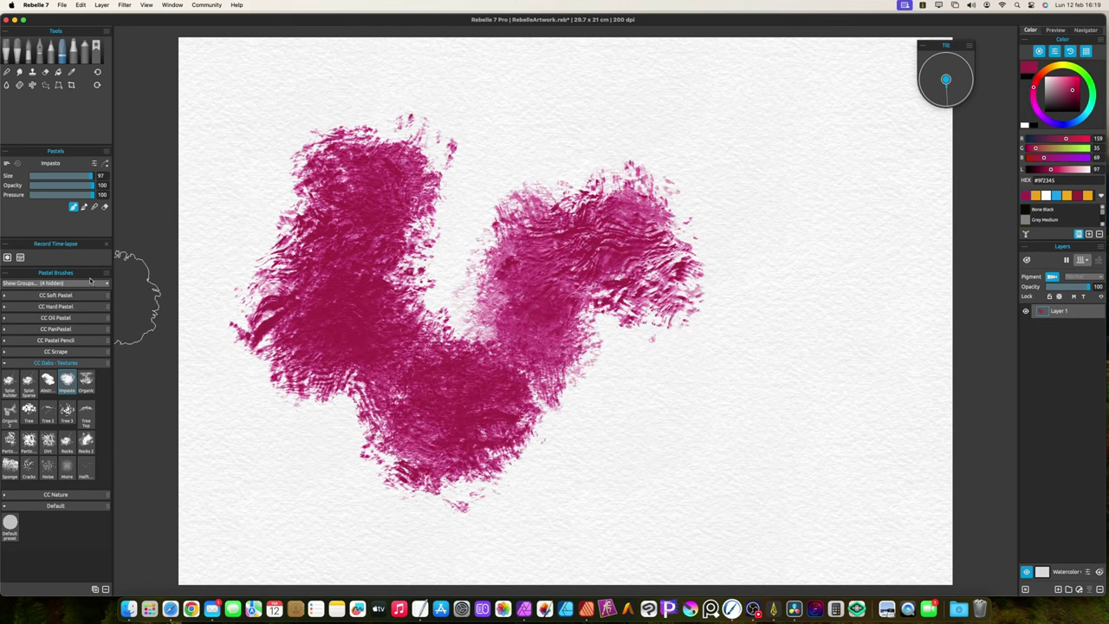
# Paint an Impasto stroke with Canvas Honeycomb texture, then close the panels and add a top-centre stroke.
pyautogui.click(93, 162)
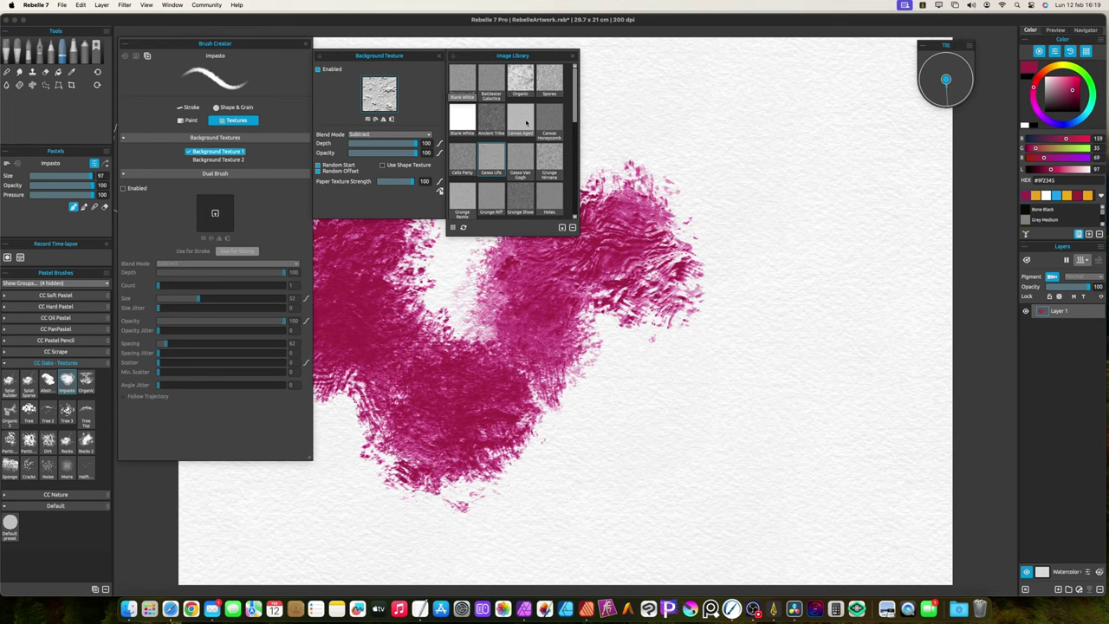
pyautogui.click(547, 124)
pyautogui.moveTo(728, 182)
pyautogui.mouseDown()
pyautogui.moveTo(793, 265)
pyautogui.moveTo(793, 321)
pyautogui.moveTo(776, 364)
pyautogui.moveTo(711, 420)
pyautogui.moveTo(578, 450)
pyautogui.moveTo(515, 499)
pyautogui.moveTo(397, 504)
pyautogui.mouseUp()
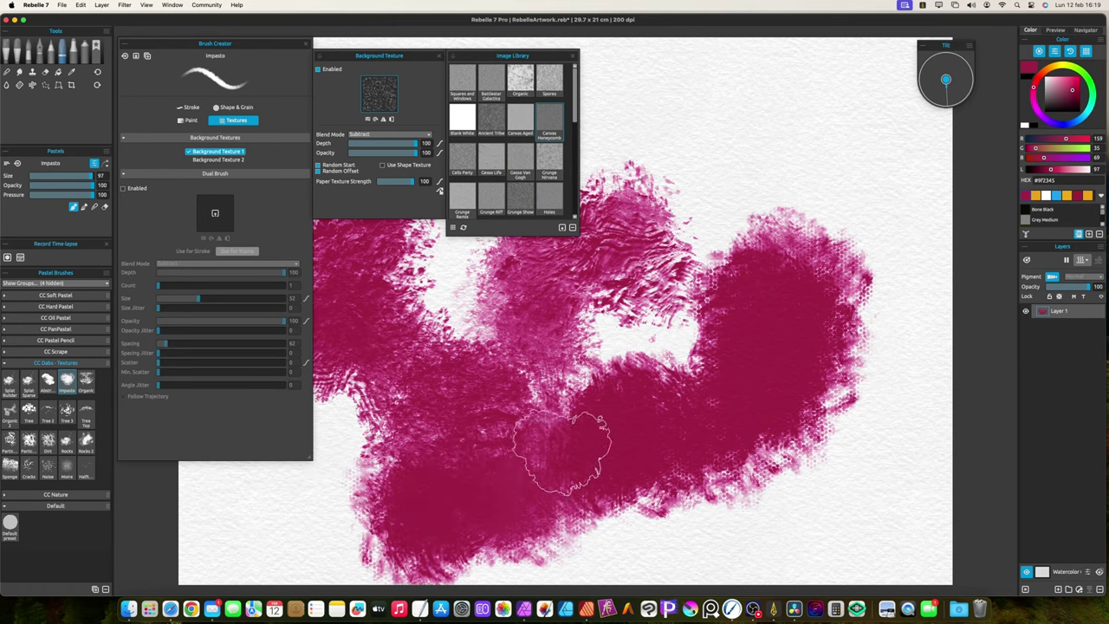
pyautogui.click(306, 46)
pyautogui.moveTo(407, 178)
pyautogui.mouseDown()
pyautogui.moveTo(442, 147)
pyautogui.moveTo(524, 134)
pyautogui.mouseUp()
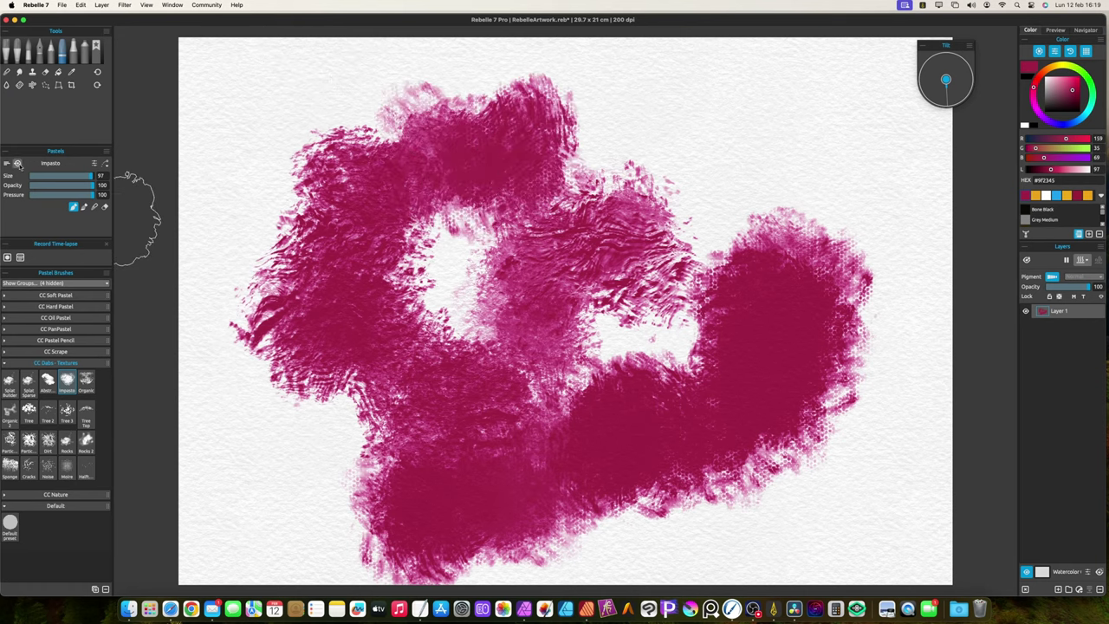
# Clear the canvas and paint test strokes with the Organic and Organic 2 dab brushes.
pyautogui.press('Delete')
pyautogui.click(86, 381)
pyautogui.moveTo(276, 318)
pyautogui.mouseDown()
pyautogui.moveTo(330, 334)
pyautogui.moveTo(361, 320)
pyautogui.moveTo(387, 247)
pyautogui.moveTo(427, 299)
pyautogui.moveTo(451, 369)
pyautogui.mouseUp()
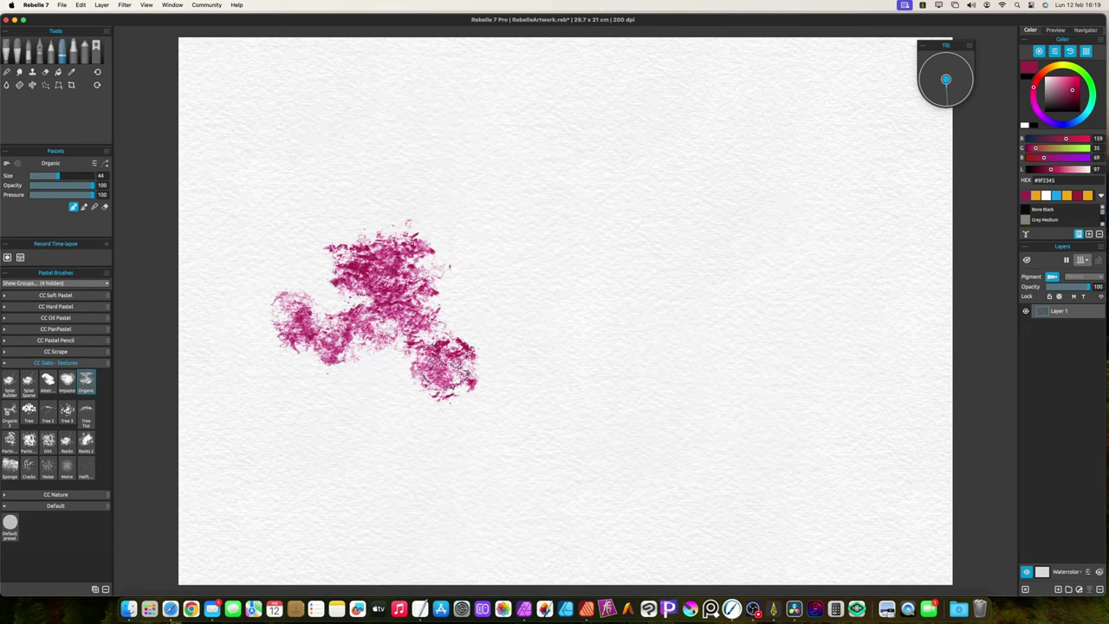
pyautogui.click(10, 407)
pyautogui.moveTo(592, 275)
pyautogui.mouseDown()
pyautogui.moveTo(592, 329)
pyautogui.moveTo(643, 382)
pyautogui.moveTo(669, 317)
pyautogui.moveTo(708, 337)
pyautogui.moveTo(700, 394)
pyautogui.mouseUp()
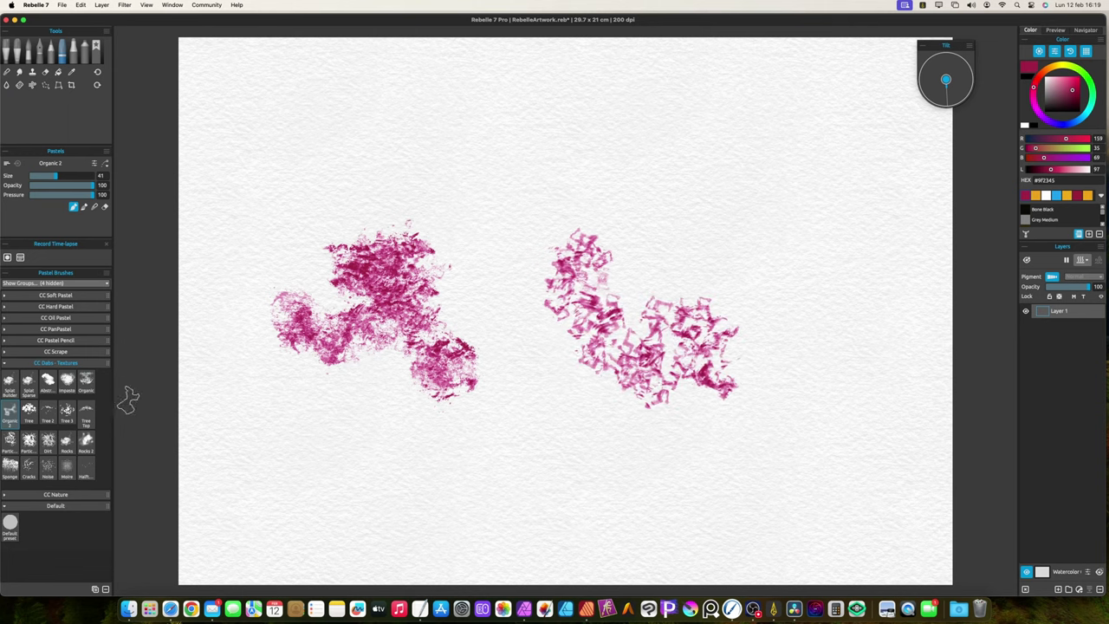
# Wipe the canvas and paint patches with the Tree, Tree 2 and Tree 3 brushes.
pyautogui.click(28, 412)
pyautogui.press('BackSpace')
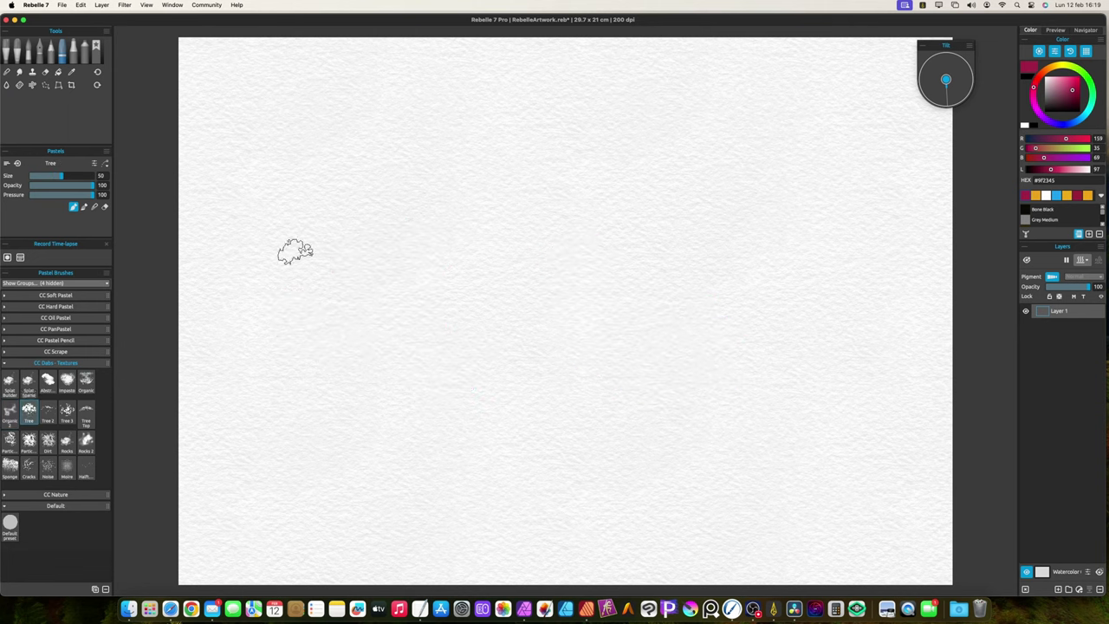
pyautogui.moveTo(328, 180)
pyautogui.mouseDown()
pyautogui.moveTo(344, 224)
pyautogui.moveTo(347, 267)
pyautogui.moveTo(387, 228)
pyautogui.moveTo(407, 266)
pyautogui.mouseUp()
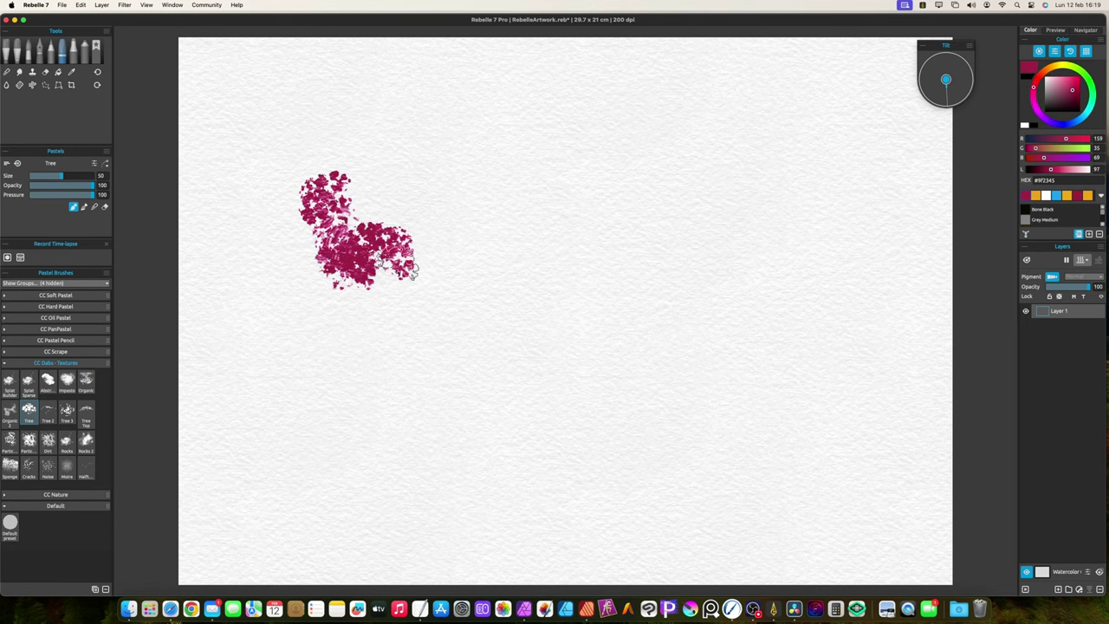
pyautogui.click(49, 414)
pyautogui.moveTo(428, 312)
pyautogui.mouseDown()
pyautogui.moveTo(512, 276)
pyautogui.moveTo(517, 250)
pyautogui.moveTo(564, 242)
pyautogui.moveTo(452, 247)
pyautogui.moveTo(512, 217)
pyautogui.moveTo(463, 192)
pyautogui.mouseUp()
pyautogui.click(67, 410)
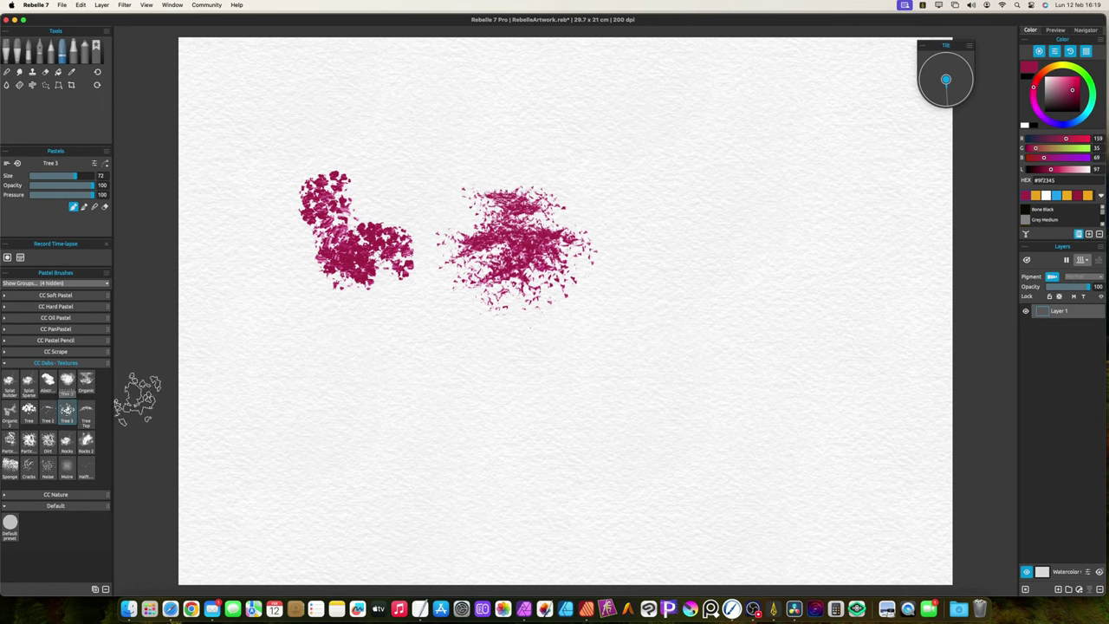
pyautogui.moveTo(433, 367)
pyautogui.mouseDown()
pyautogui.moveTo(363, 395)
pyautogui.moveTo(338, 382)
pyautogui.moveTo(285, 384)
pyautogui.mouseUp()
# Paint three Tree Top arcs on the right, then clear the canvas.
pyautogui.click(86, 413)
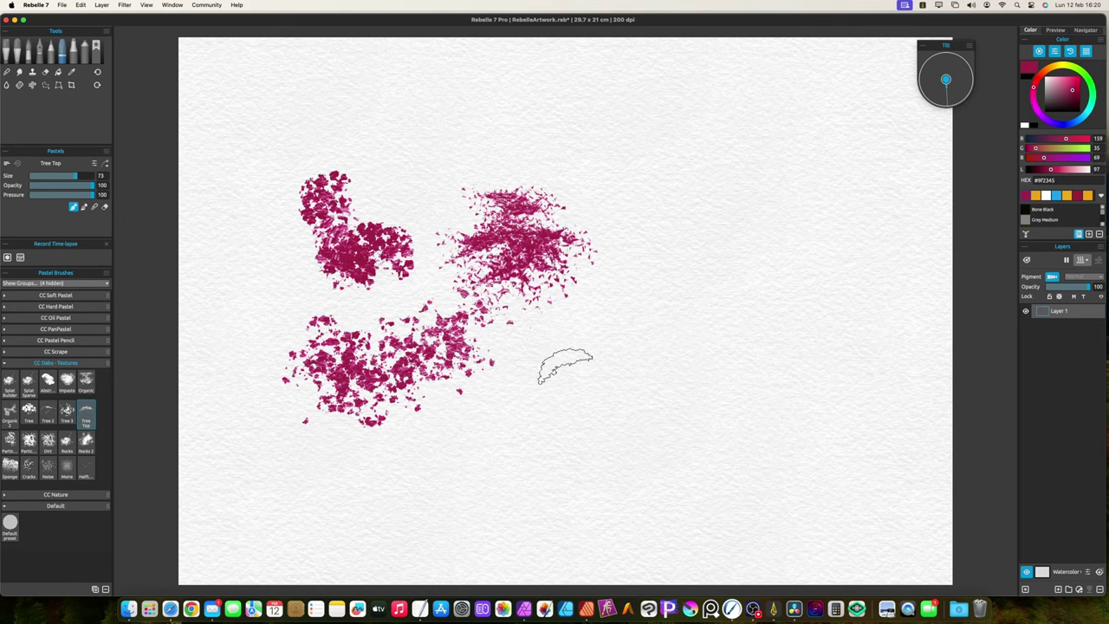
pyautogui.moveTo(545, 346); pyautogui.dragTo(657, 369)
pyautogui.moveTo(523, 409); pyautogui.dragTo(640, 418)
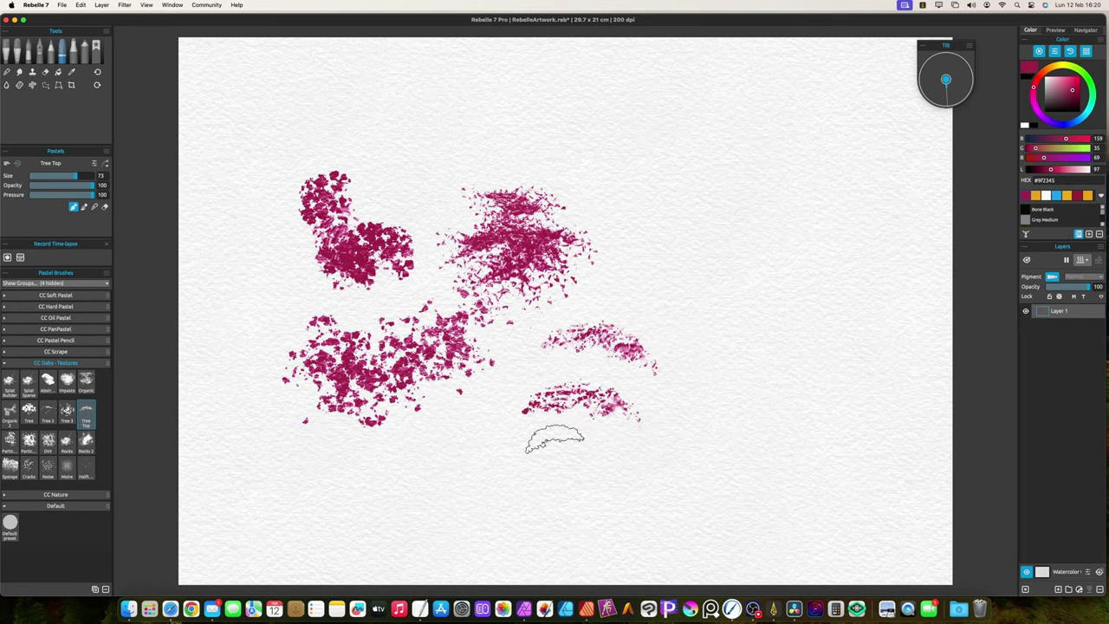
pyautogui.moveTo(555, 439)
pyautogui.mouseDown()
pyautogui.moveTo(606, 446)
pyautogui.moveTo(529, 475)
pyautogui.mouseUp()
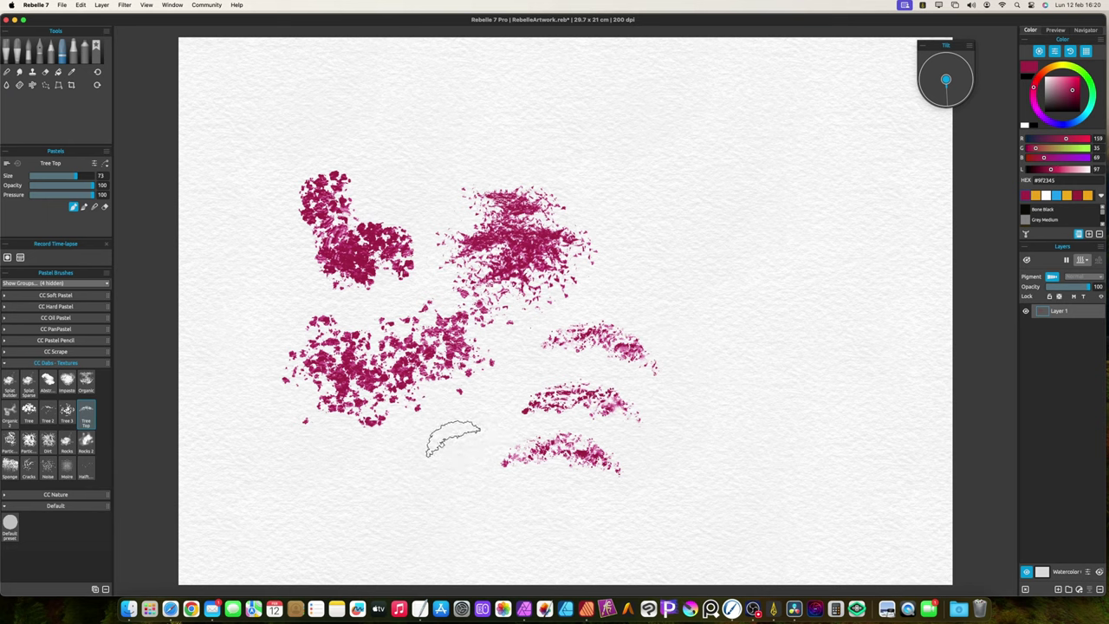
pyautogui.press('BackSpace')
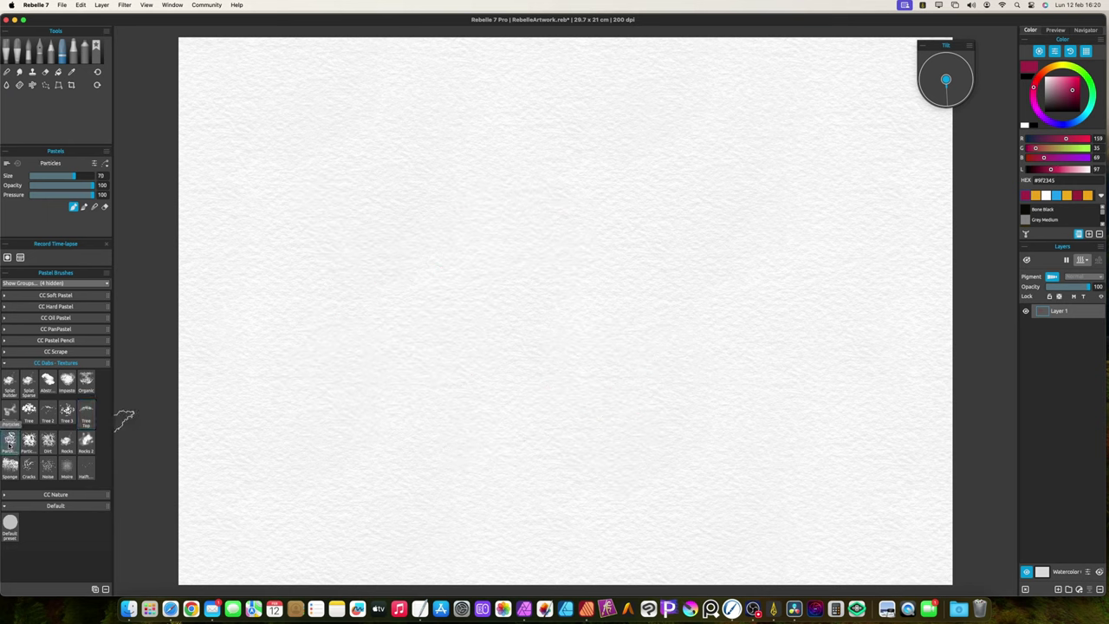
# Paint two Particles blobs and a large Dirt blob, then clear the canvas.
pyautogui.moveTo(322, 262)
pyautogui.mouseDown()
pyautogui.moveTo(393, 314)
pyautogui.moveTo(332, 298)
pyautogui.mouseUp()
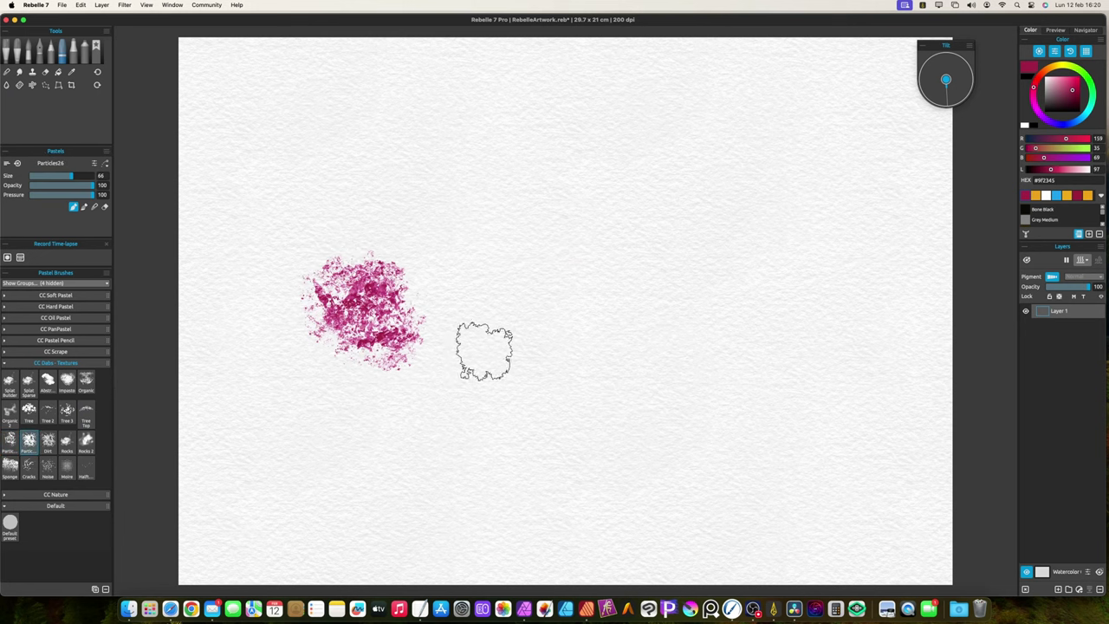
pyautogui.moveTo(488, 352)
pyautogui.mouseDown()
pyautogui.moveTo(520, 339)
pyautogui.moveTo(545, 302)
pyautogui.moveTo(520, 312)
pyautogui.moveTo(589, 295)
pyautogui.mouseUp()
pyautogui.click(48, 441)
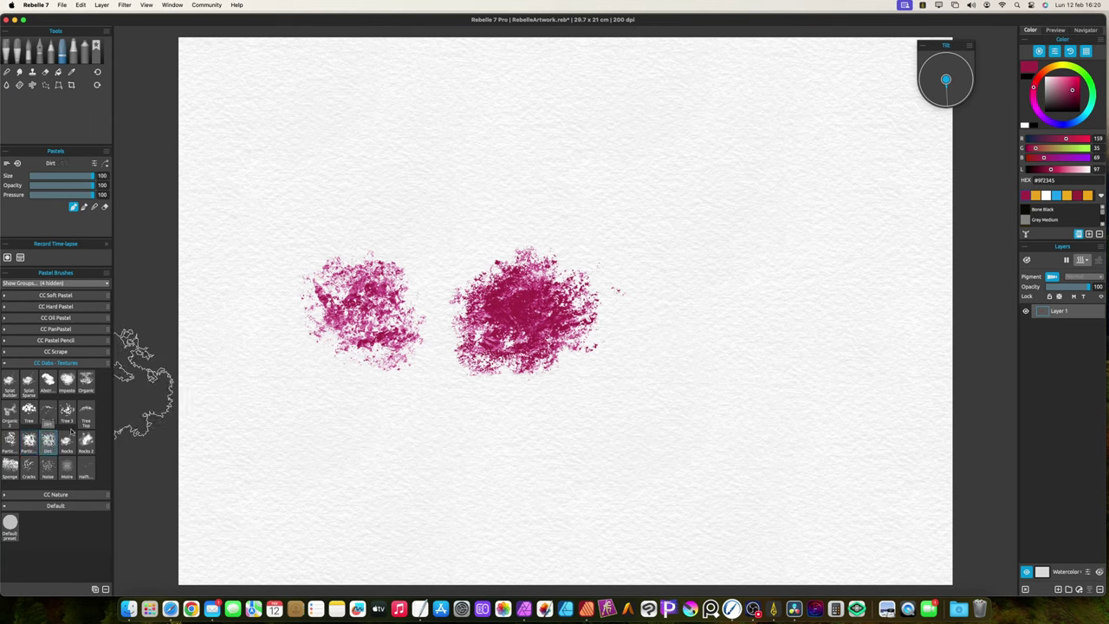
pyautogui.moveTo(710, 299)
pyautogui.mouseDown()
pyautogui.moveTo(744, 321)
pyautogui.moveTo(793, 322)
pyautogui.moveTo(817, 346)
pyautogui.moveTo(762, 312)
pyautogui.moveTo(747, 330)
pyautogui.mouseUp()
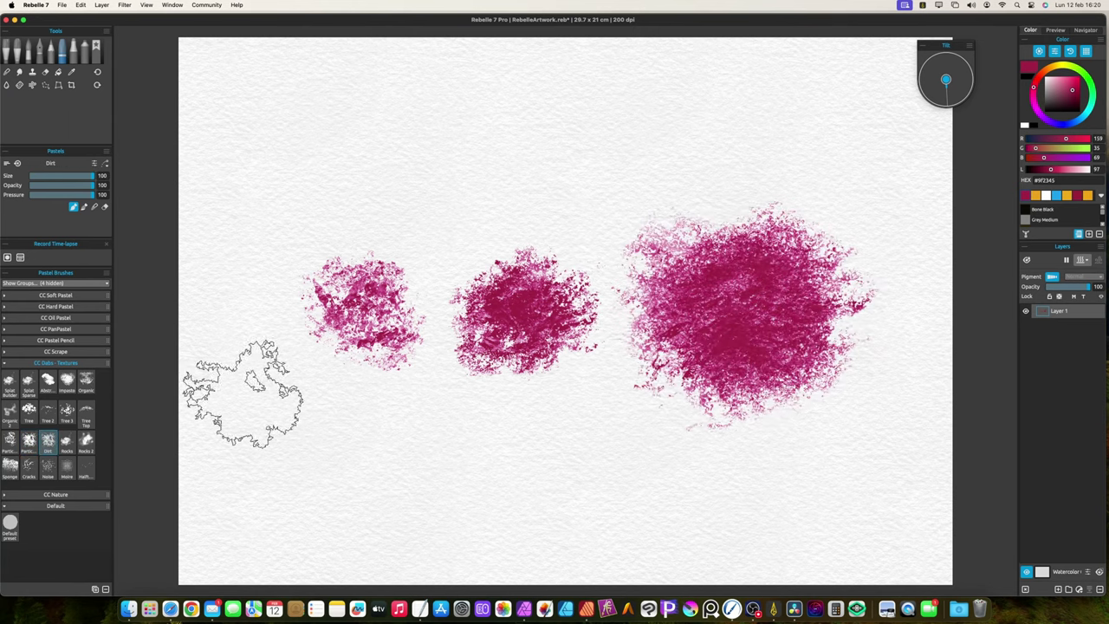
pyautogui.press('BackSpace')
# Stamp three Rocks 2 dabs and a horizontal stroke, then clear the canvas.
pyautogui.click(69, 444)
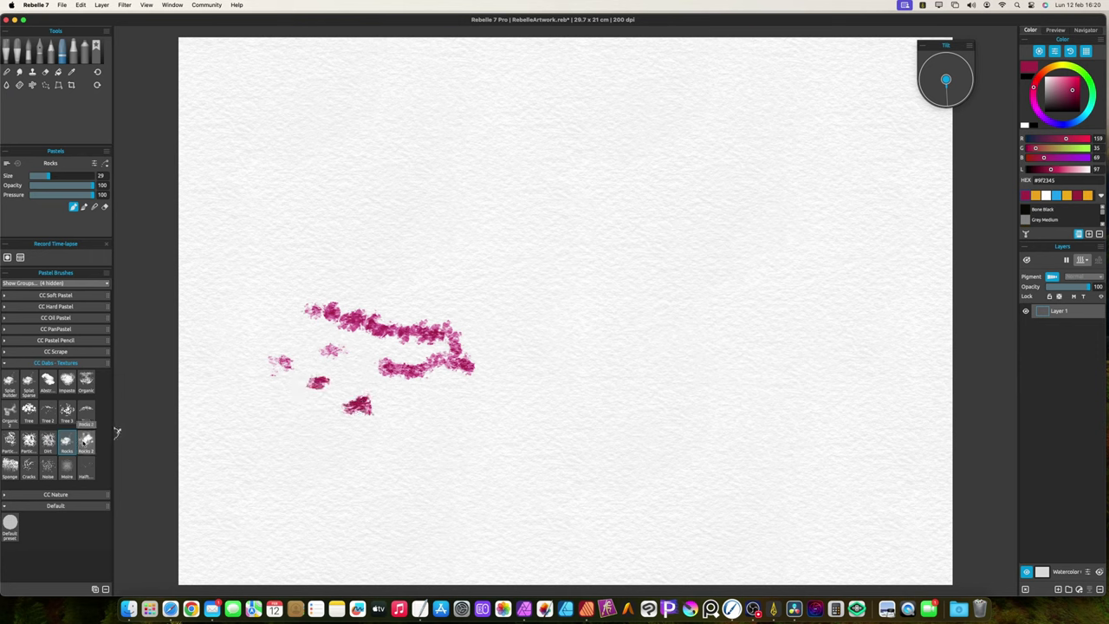
pyautogui.click(571, 377)
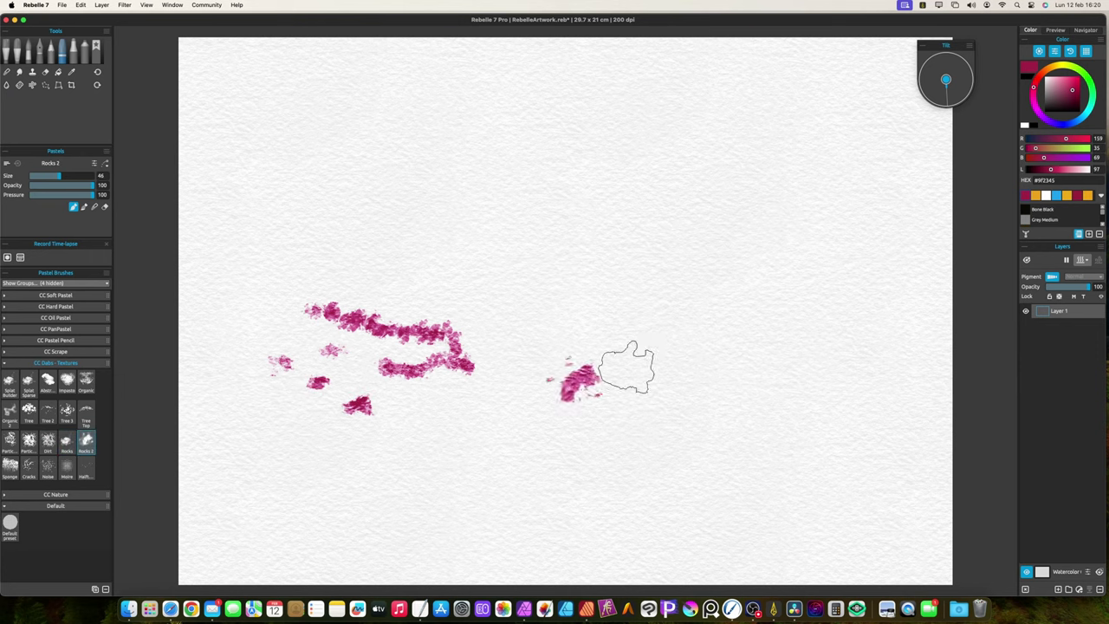
pyautogui.click(644, 376)
pyautogui.click(669, 356)
pyautogui.moveTo(626, 322); pyautogui.dragTo(531, 322)
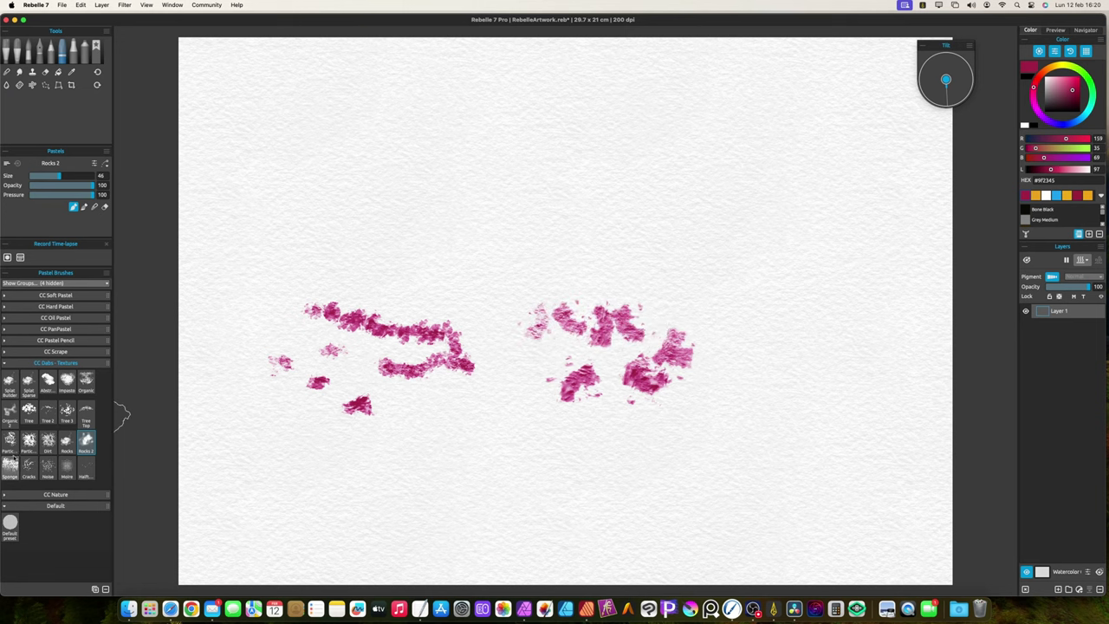
pyautogui.press('BackSpace')
# Paint a large Sponge patch, then layer orange Sponge strokes over it.
pyautogui.moveTo(459, 234)
pyautogui.mouseDown()
pyautogui.moveTo(474, 216)
pyautogui.moveTo(564, 334)
pyautogui.moveTo(463, 402)
pyautogui.moveTo(489, 295)
pyautogui.moveTo(680, 252)
pyautogui.moveTo(793, 277)
pyautogui.moveTo(706, 304)
pyautogui.moveTo(532, 298)
pyautogui.moveTo(594, 291)
pyautogui.moveTo(684, 226)
pyautogui.mouseUp()
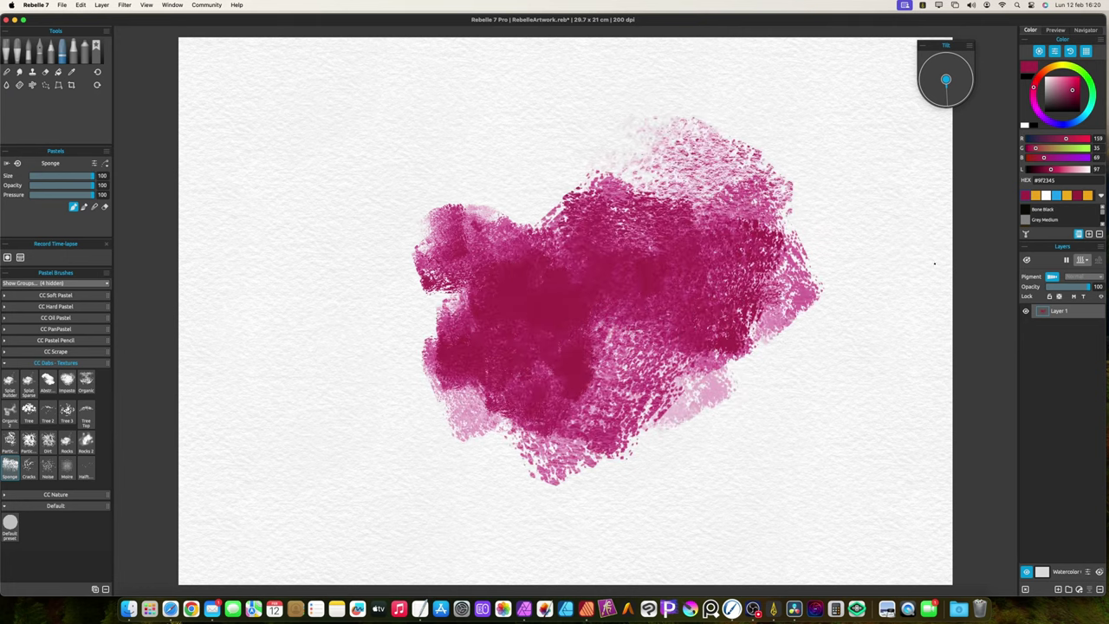
pyautogui.click(1035, 196)
pyautogui.moveTo(572, 308)
pyautogui.mouseDown()
pyautogui.moveTo(476, 382)
pyautogui.moveTo(519, 347)
pyautogui.moveTo(619, 351)
pyautogui.moveTo(585, 277)
pyautogui.moveTo(510, 234)
pyautogui.moveTo(463, 260)
pyautogui.moveTo(403, 269)
pyautogui.moveTo(371, 304)
pyautogui.moveTo(349, 305)
pyautogui.moveTo(367, 364)
pyautogui.moveTo(353, 427)
pyautogui.mouseUp()
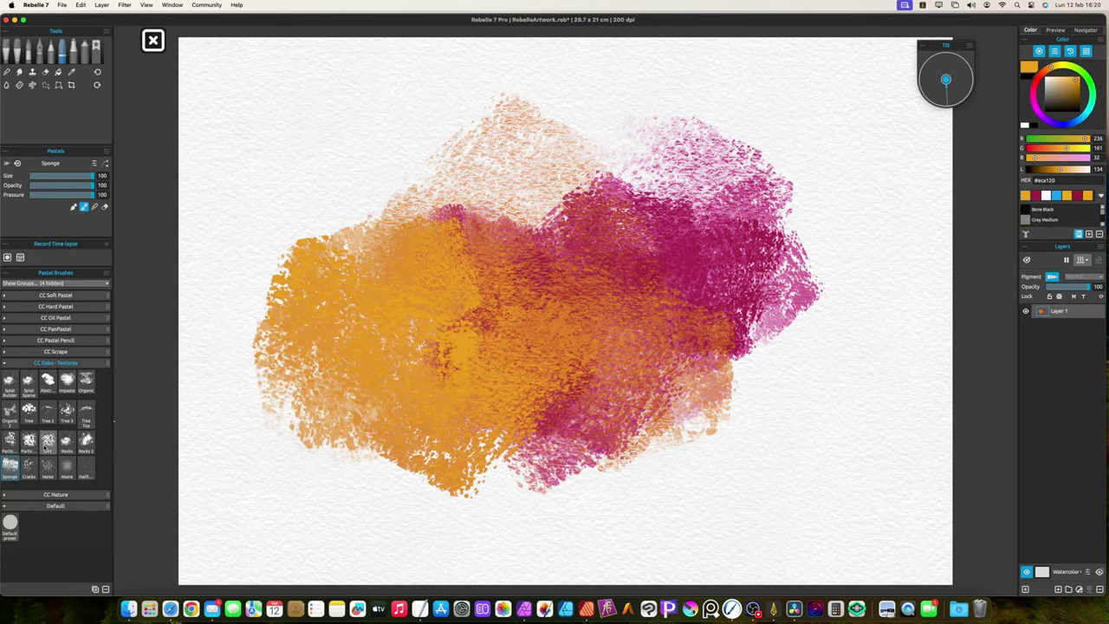
# Clear the canvas and paint a crimson Cracks web at the upper left.
pyautogui.press('Delete')
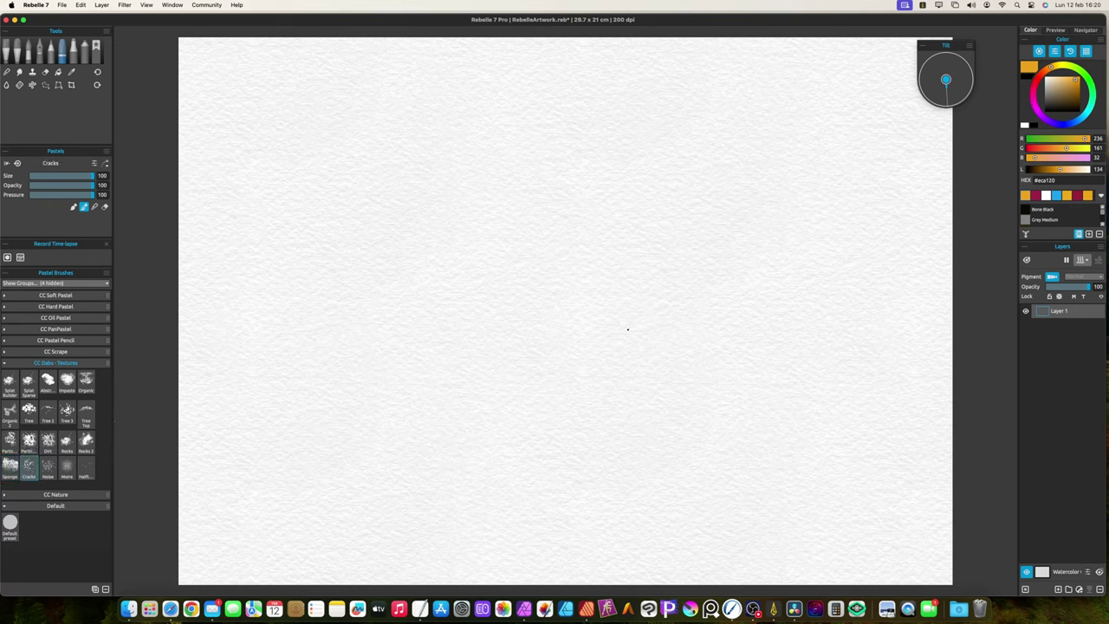
pyautogui.click(1031, 195)
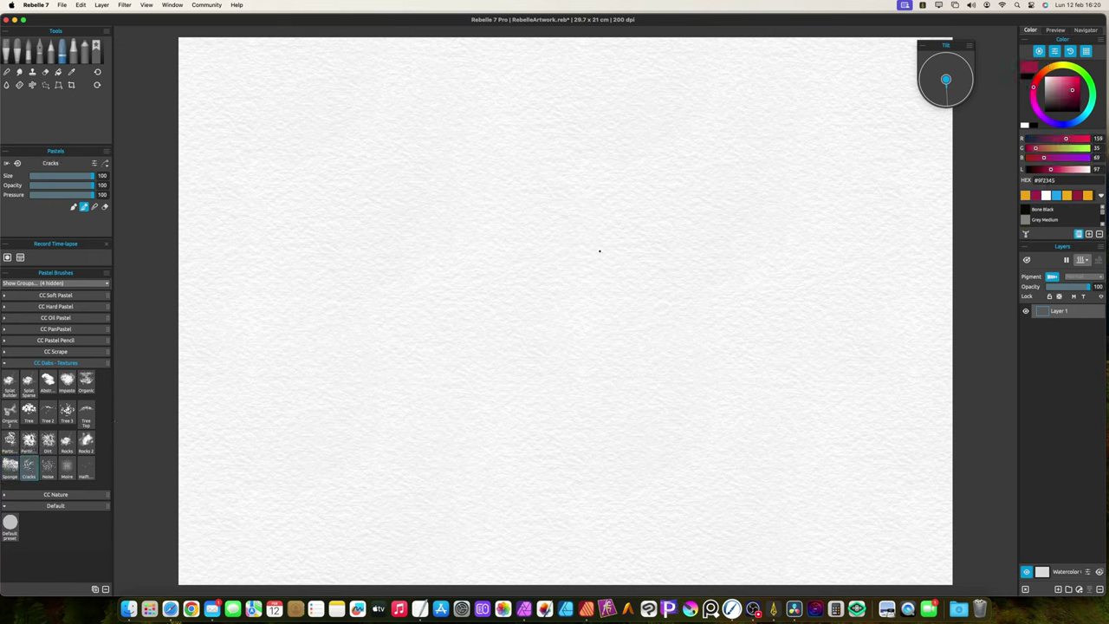
pyautogui.moveTo(304, 251)
pyautogui.mouseDown()
pyautogui.moveTo(364, 195)
pyautogui.moveTo(260, 260)
pyautogui.moveTo(537, 260)
pyautogui.moveTo(451, 329)
pyautogui.mouseUp()
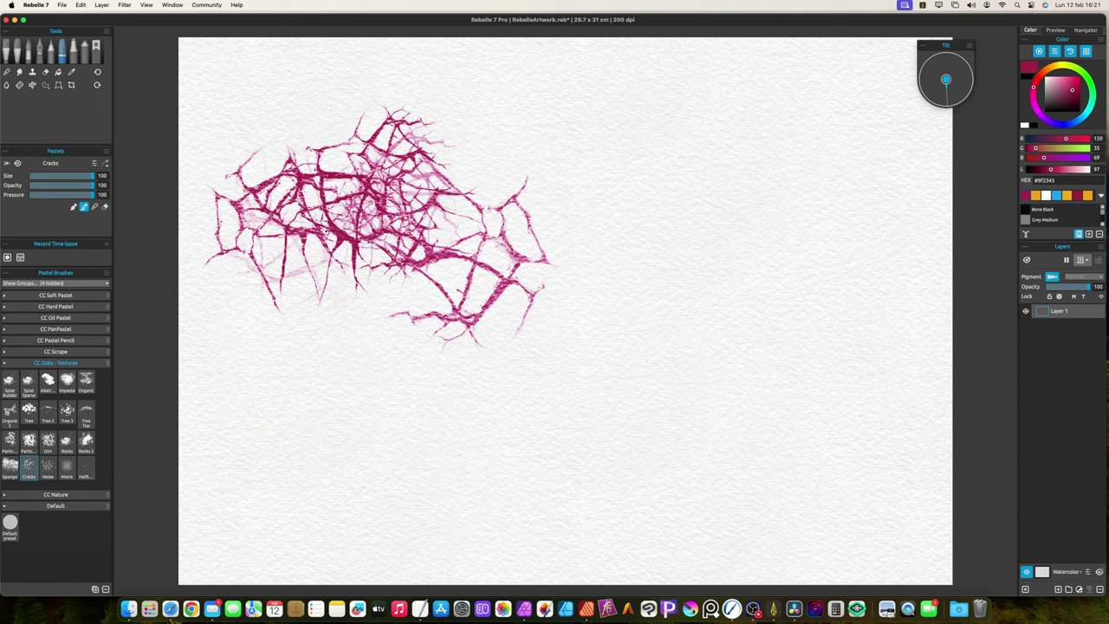
# Paint a speckled Noise patch below the cracks, reduce size to 70, and select Moire.
pyautogui.click(48, 468)
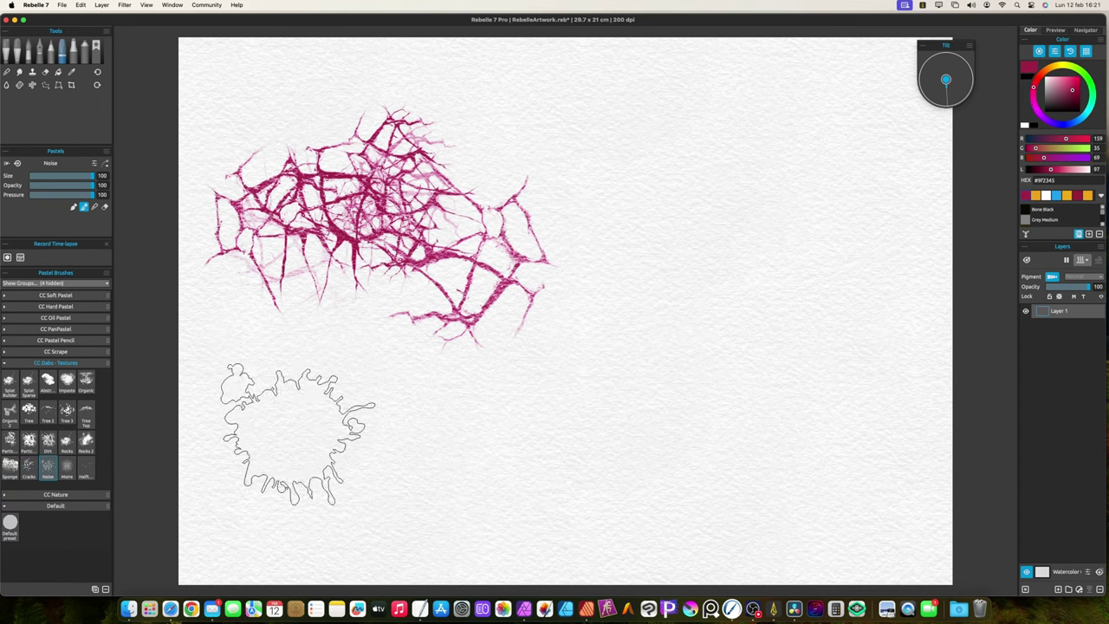
pyautogui.moveTo(303, 434)
pyautogui.mouseDown()
pyautogui.moveTo(312, 445)
pyautogui.moveTo(335, 434)
pyautogui.moveTo(320, 442)
pyautogui.mouseUp()
pyautogui.press('[')
pyautogui.press('[')
pyautogui.press('[')
pyautogui.click(68, 468)
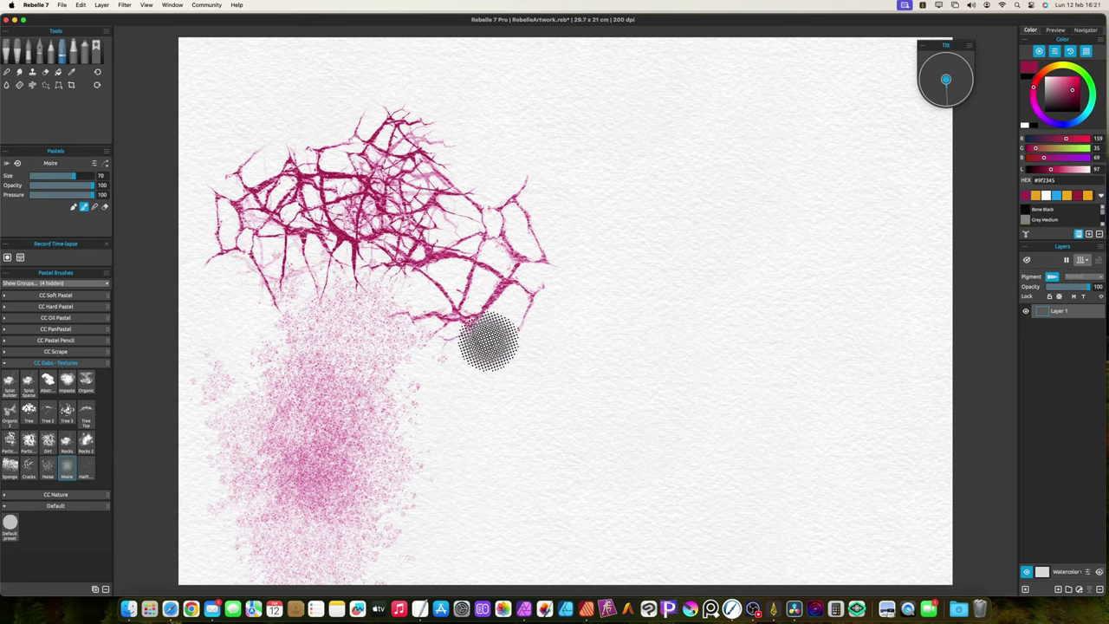